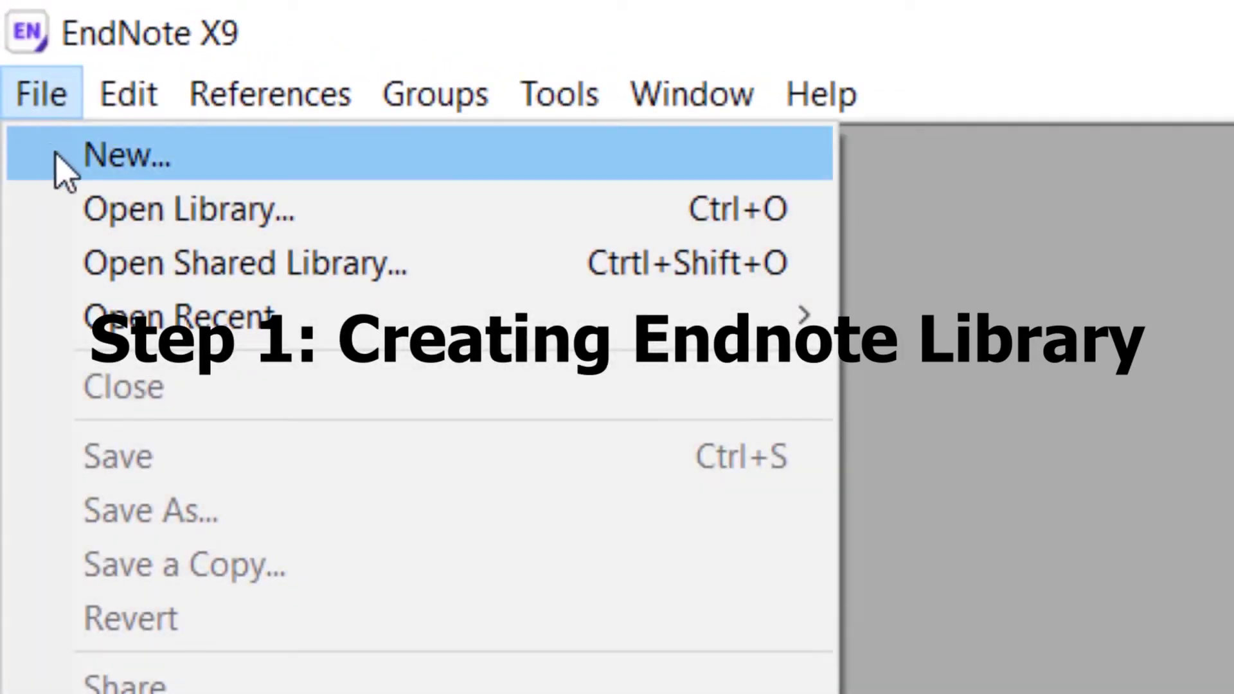
Create a new EndNote library named 'Test Library' and maximize its window
left_click(57, 166)
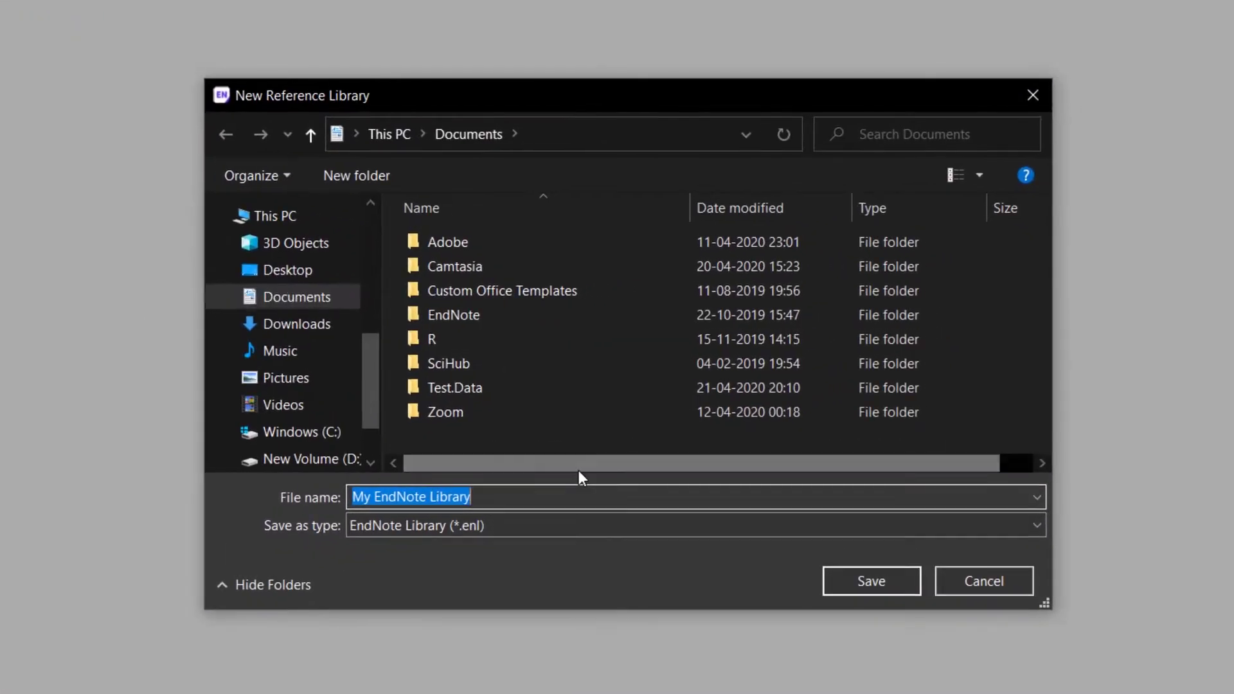
type("Test")
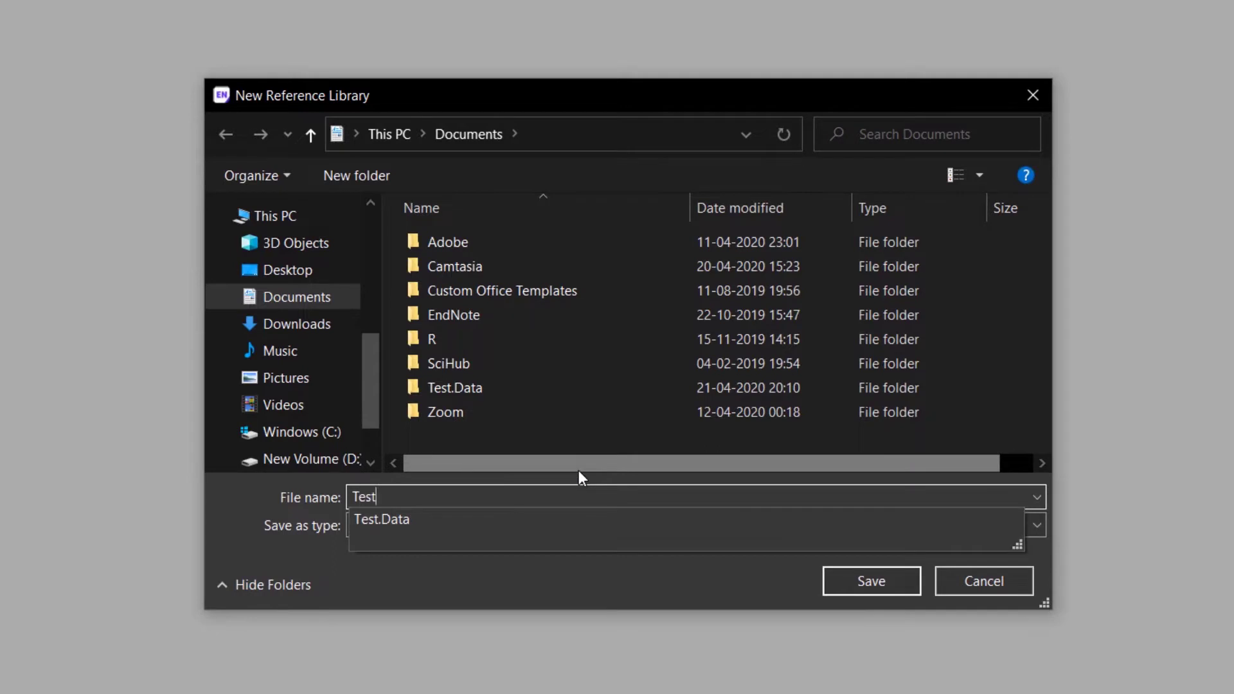
type(" Librar")
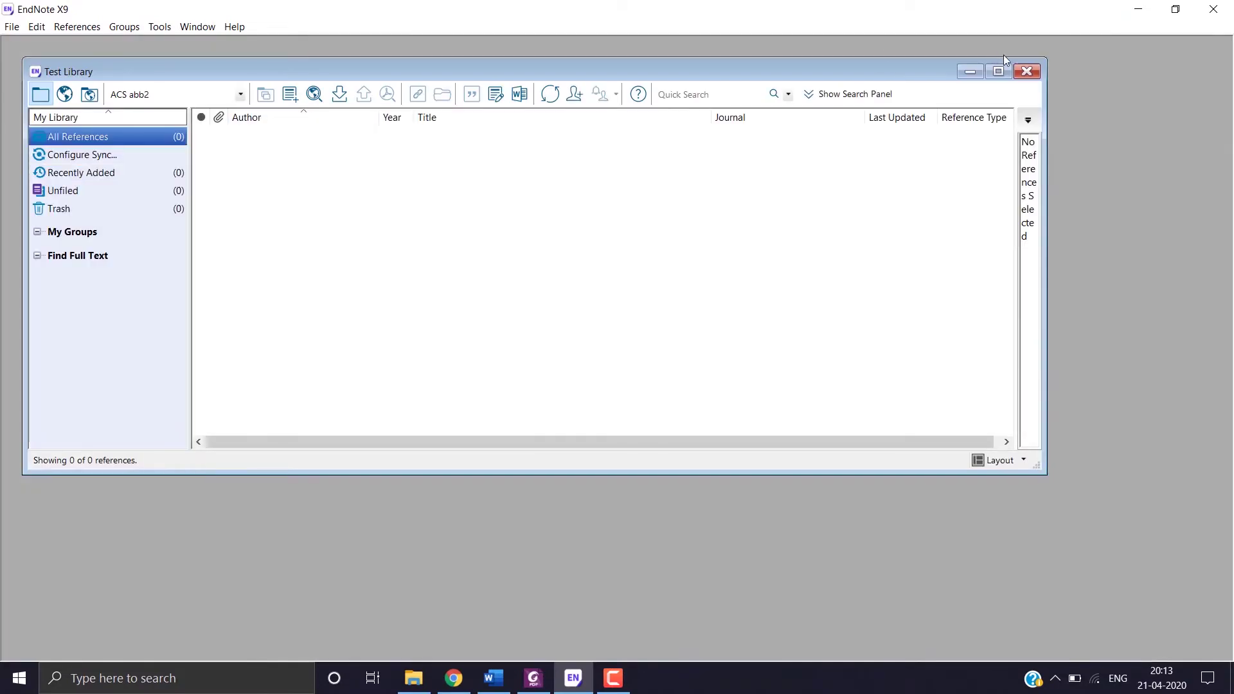
left_click(998, 71)
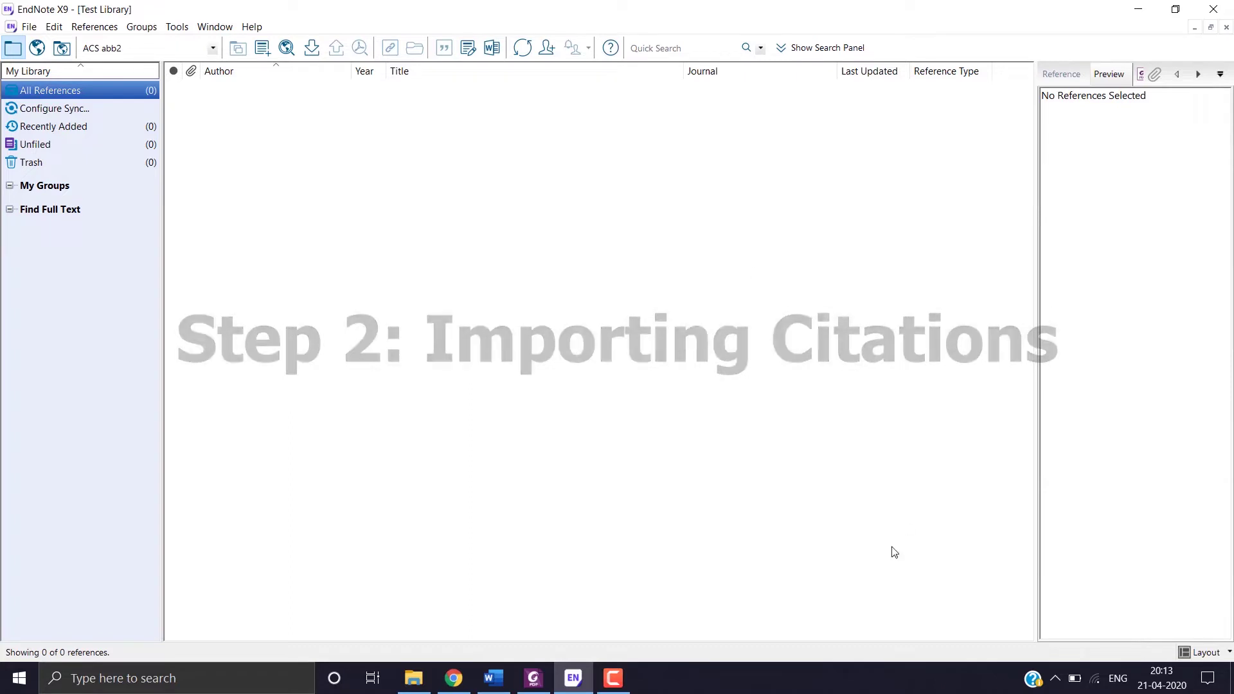
Search Google Scholar for the PDF's reference 44 and download its EndNote citation (scholar.enw)
left_click(454, 678)
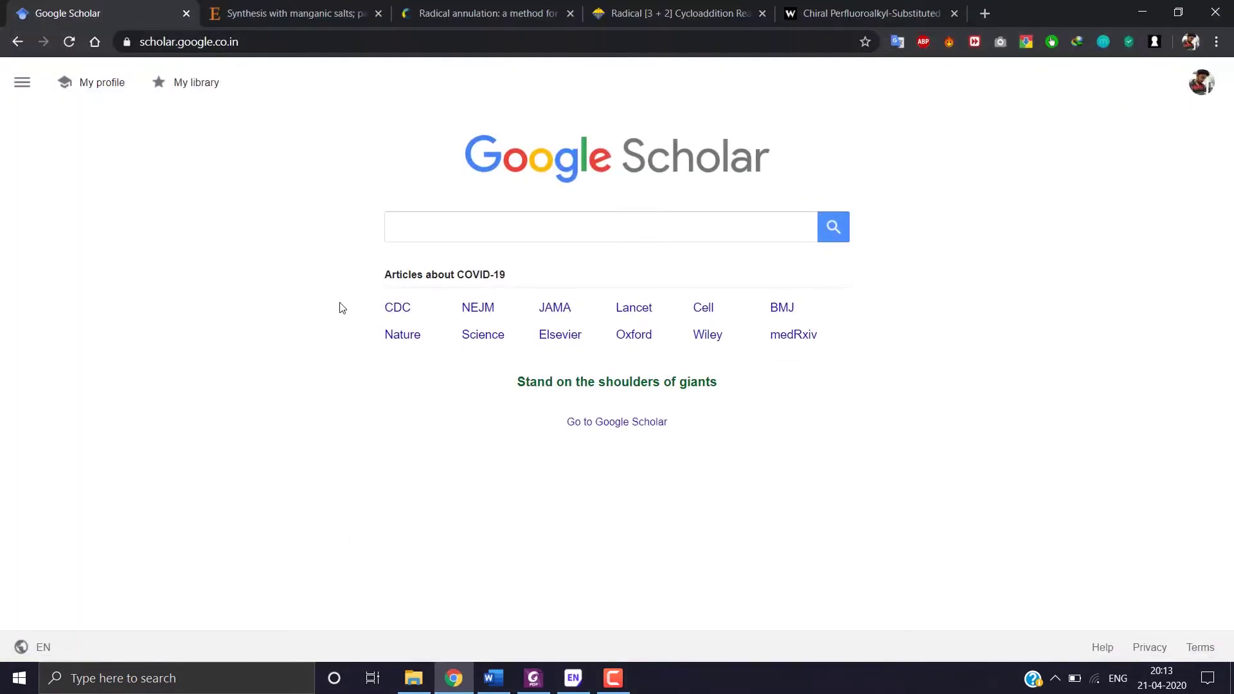
left_click(532, 677)
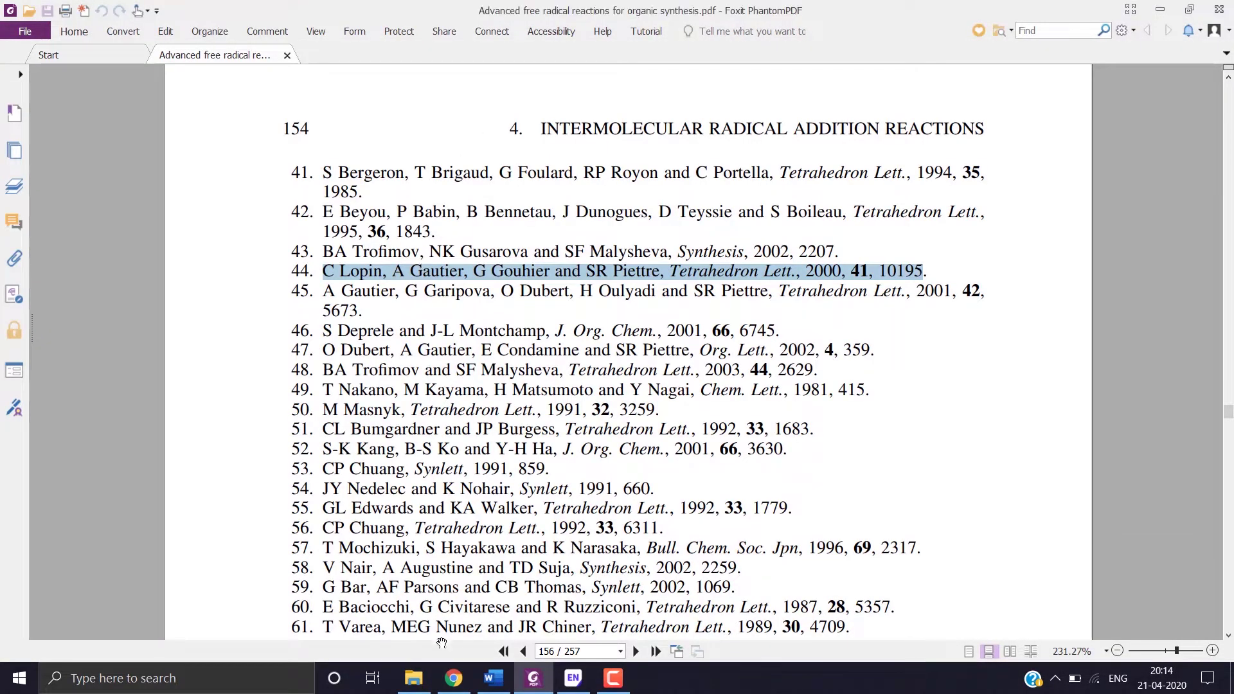
left_click(454, 678)
left_click(492, 234)
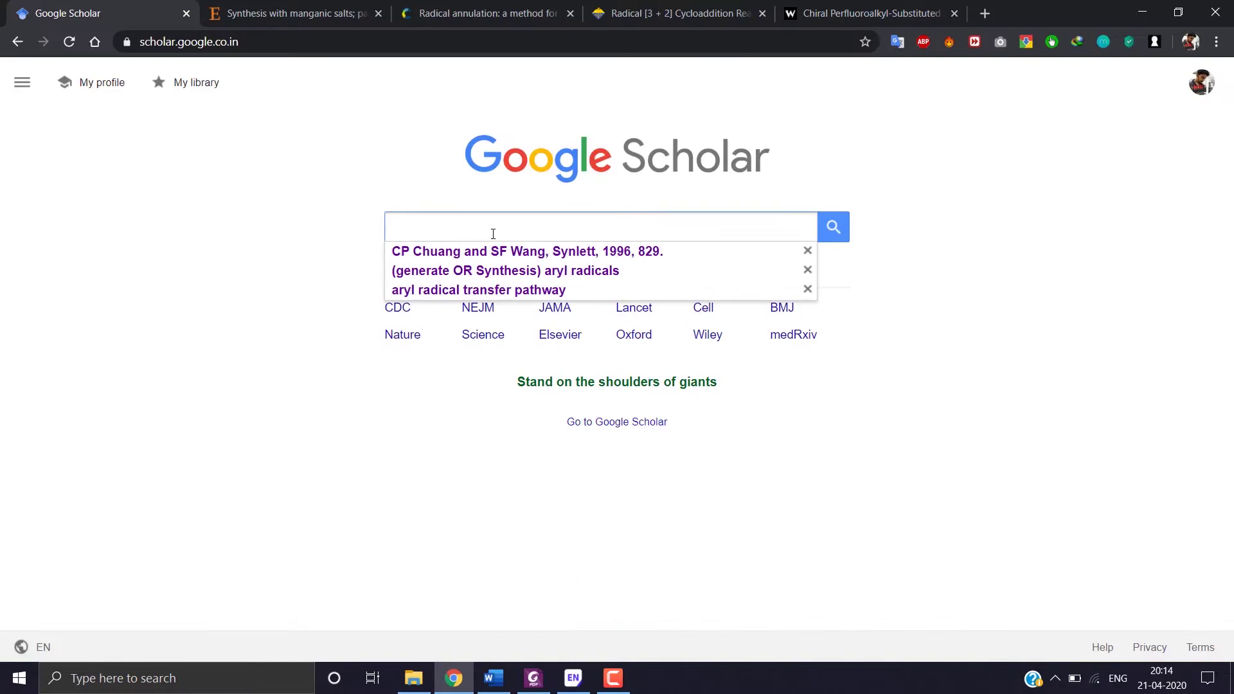
key("ctrl+v")
key("Return")
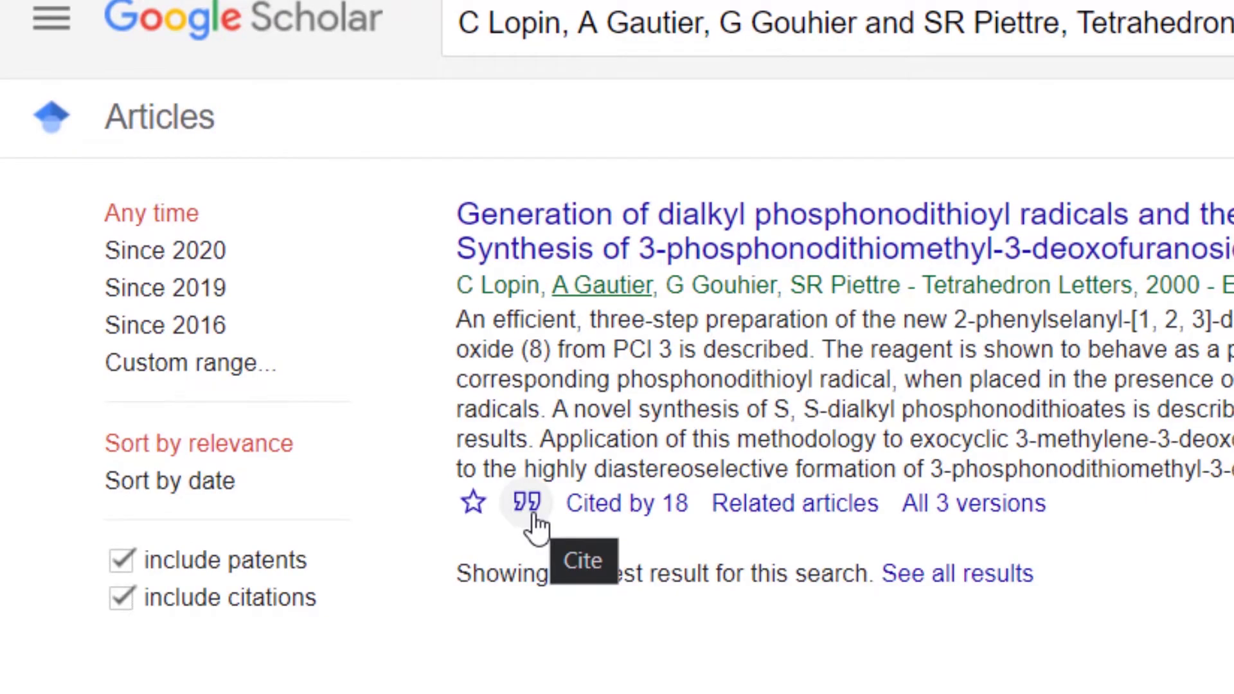
left_click(534, 517)
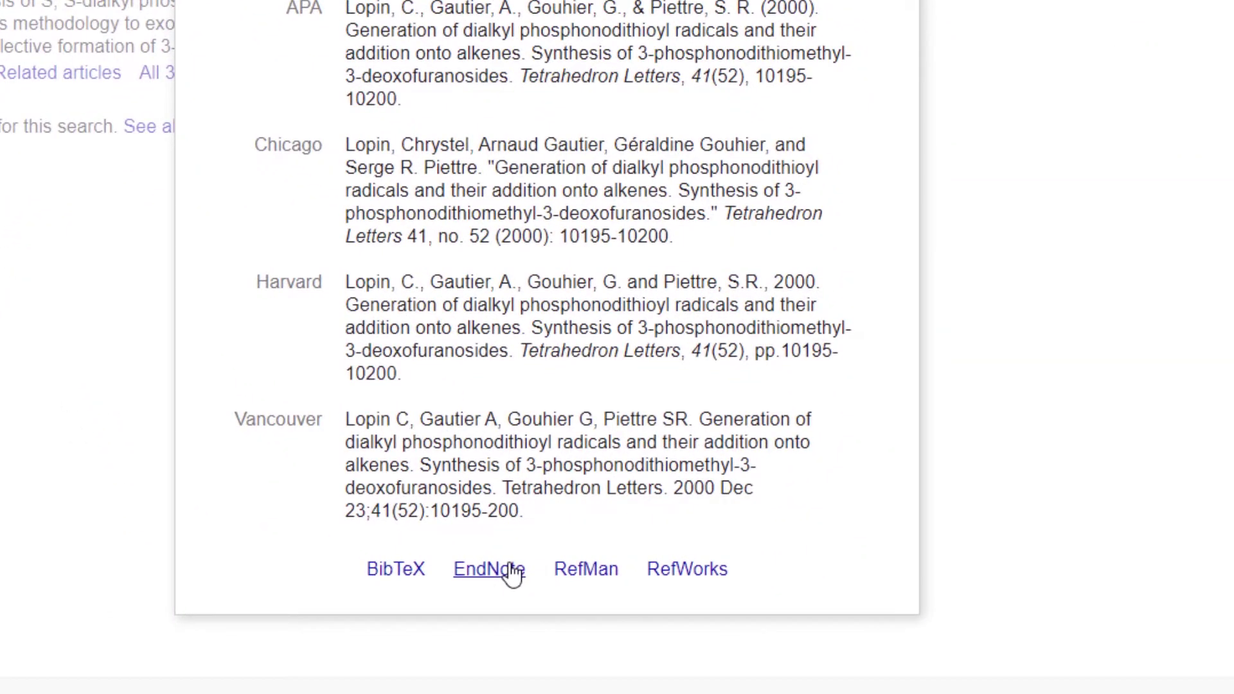
left_click(511, 571)
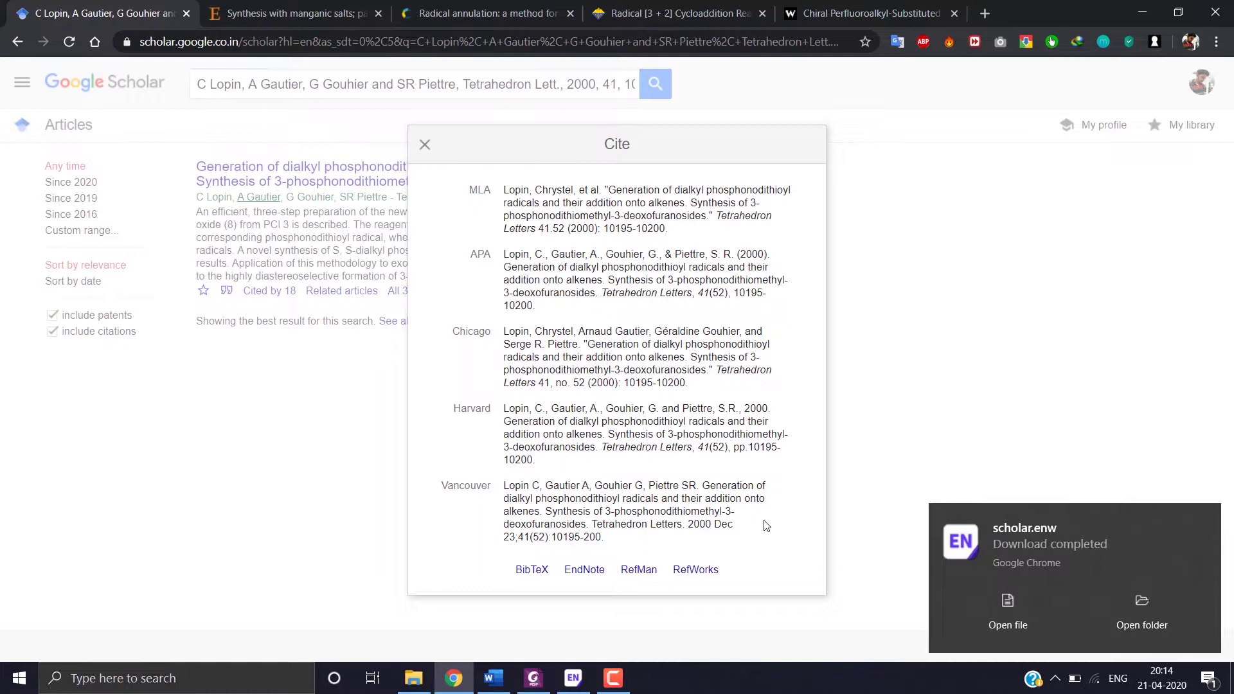
Import scholar.enw into Test Library, adding the 2000 Tetrahedron Letters article as the first reference
left_click(1009, 614)
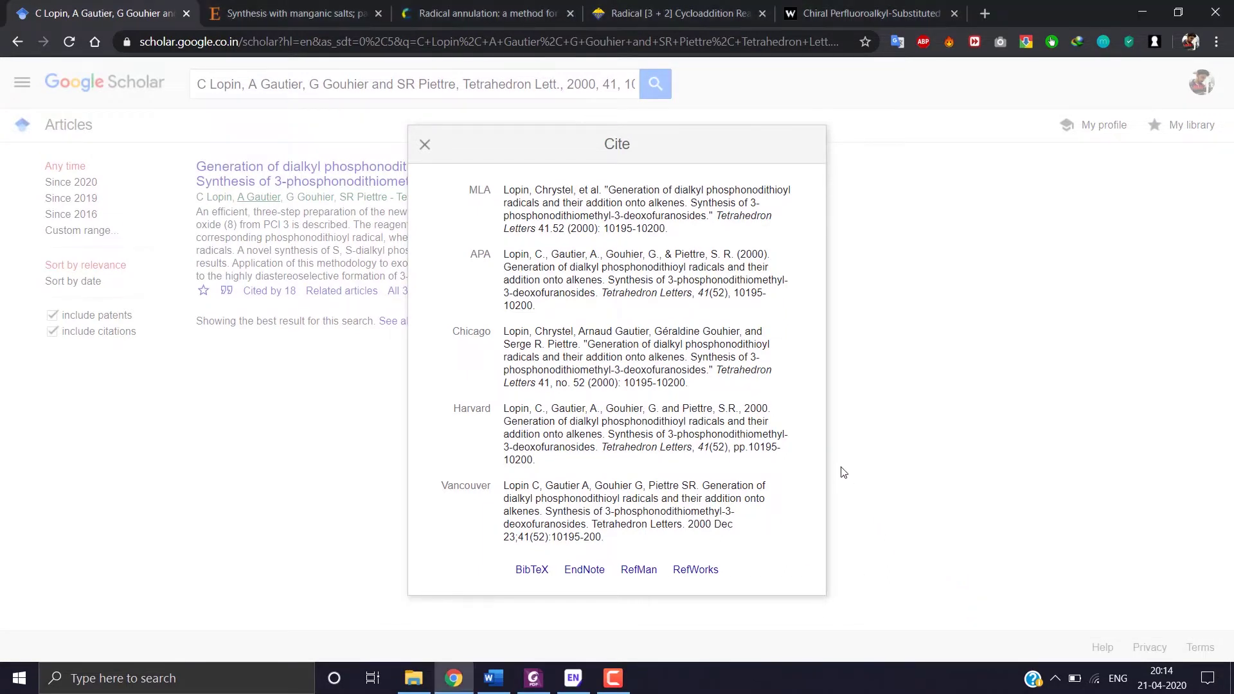
left_click(704, 138)
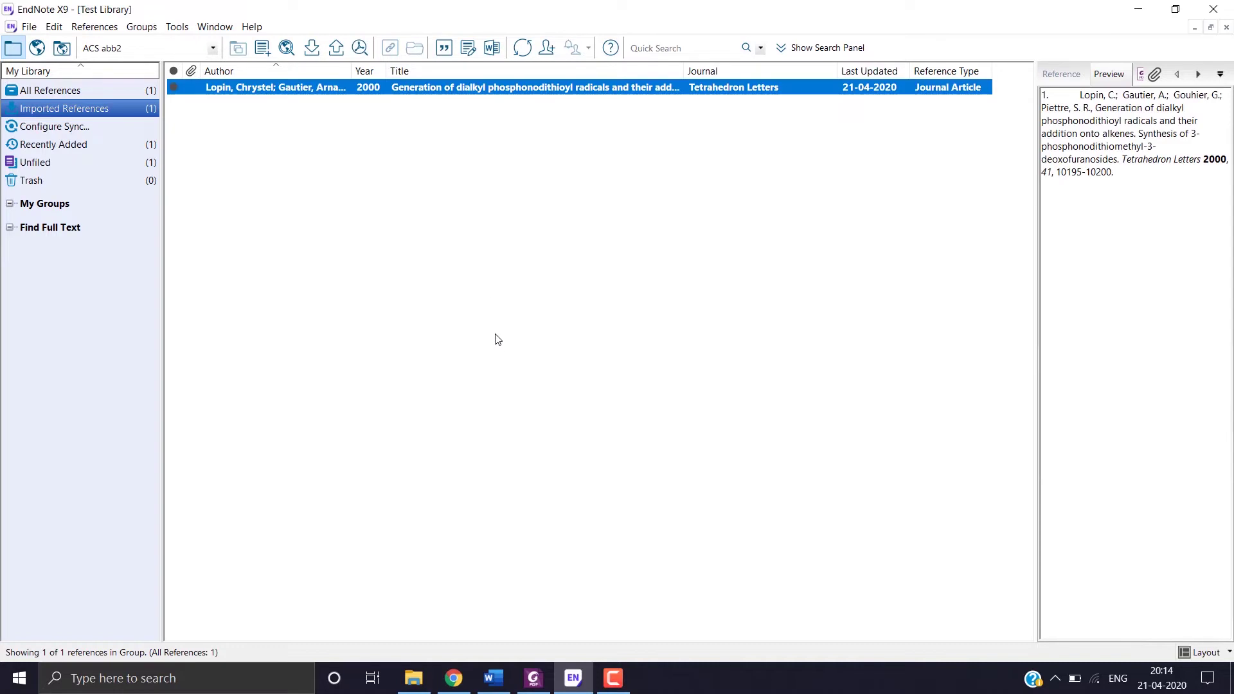
left_click(518, 339)
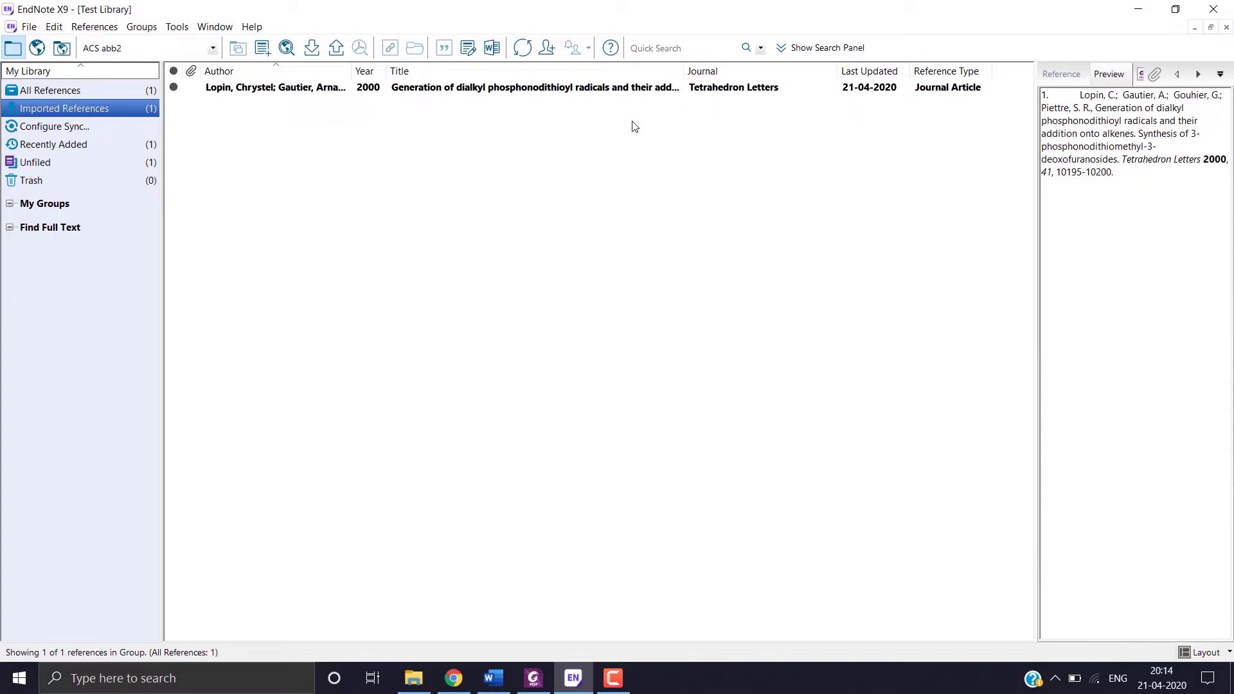
Download the same article's RefMan citation (scholar.ris) and close Scholar's Cite dialog
left_click(454, 678)
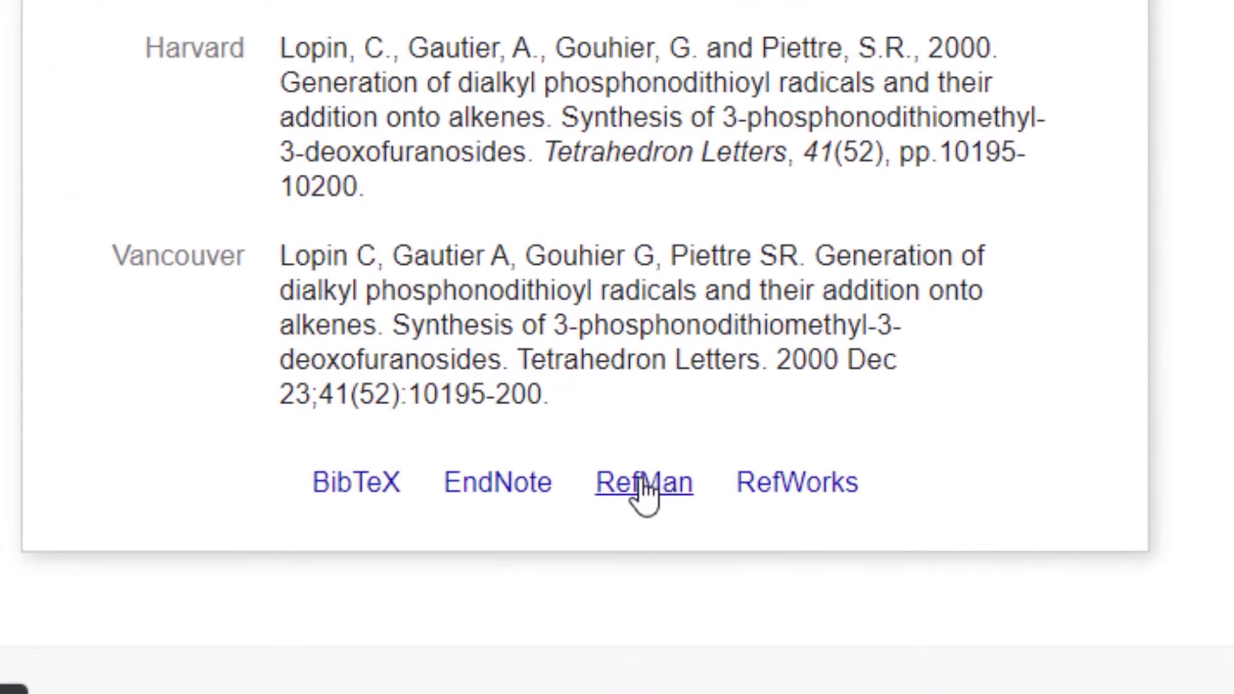
left_click(648, 484)
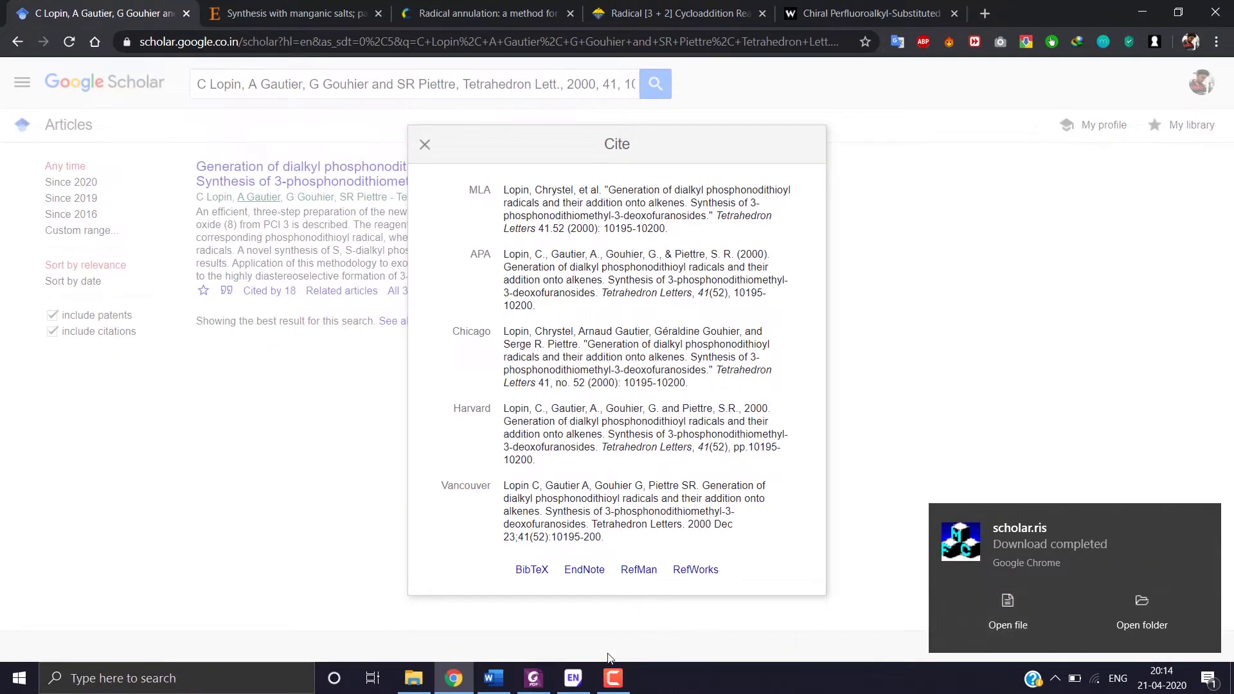
left_click(587, 684)
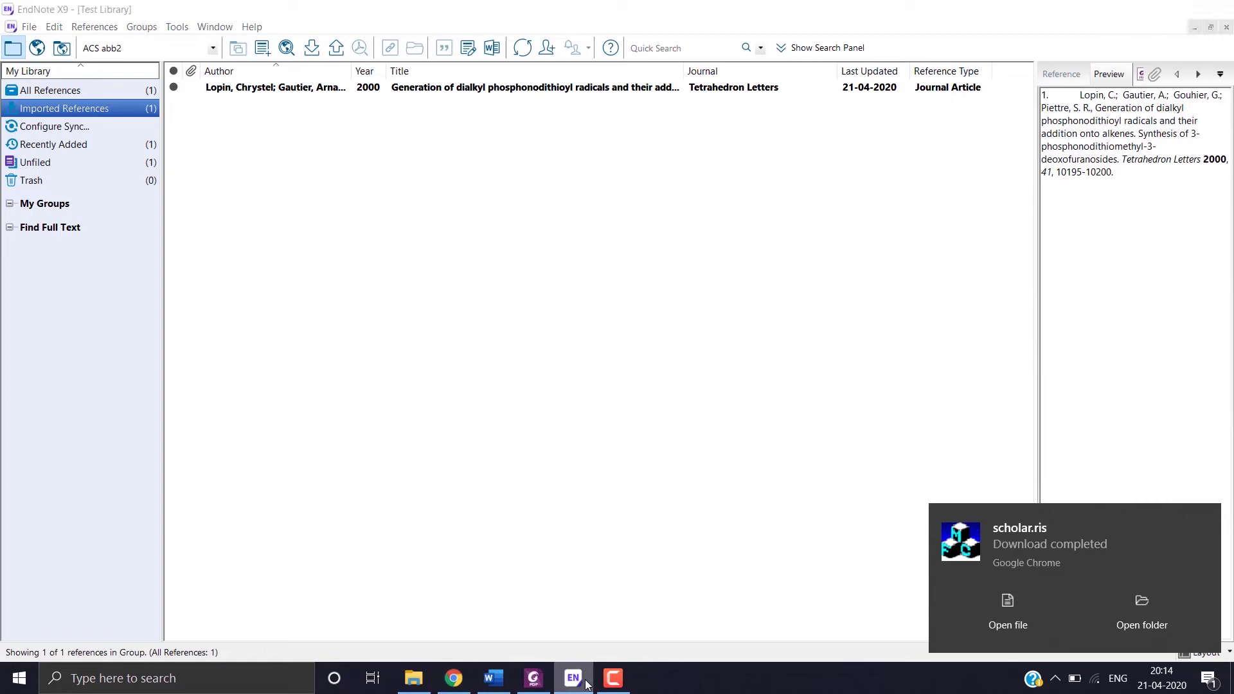
left_click(586, 684)
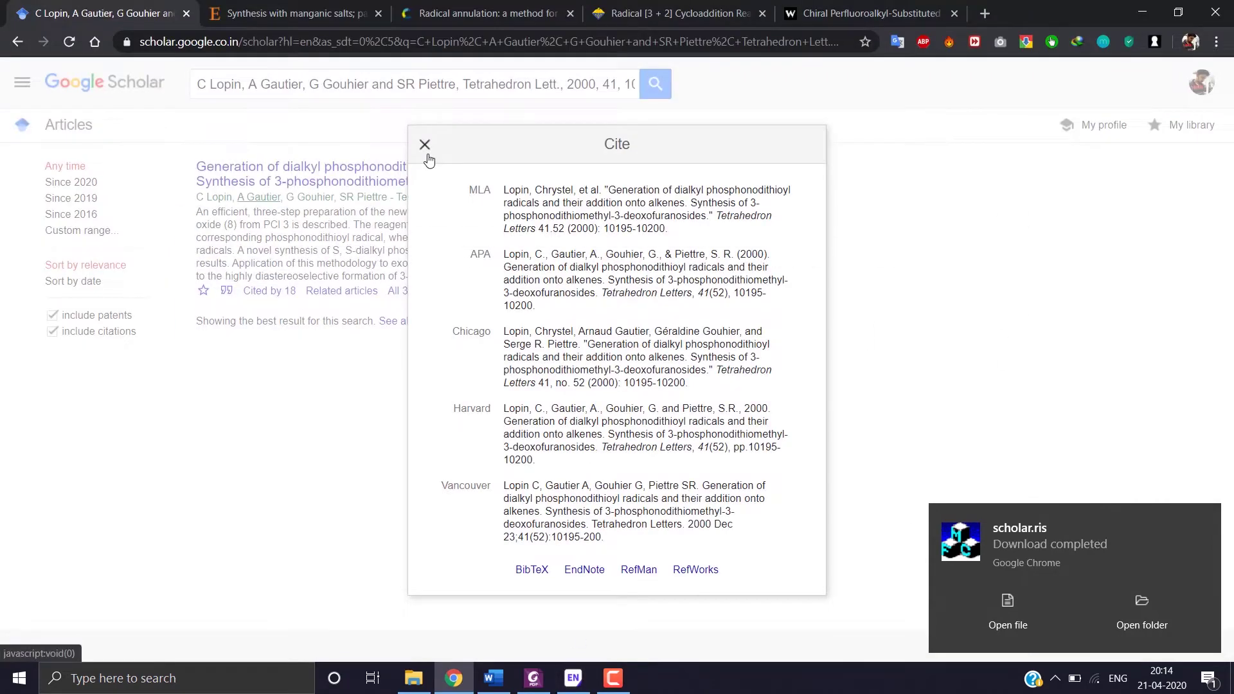
left_click(425, 145)
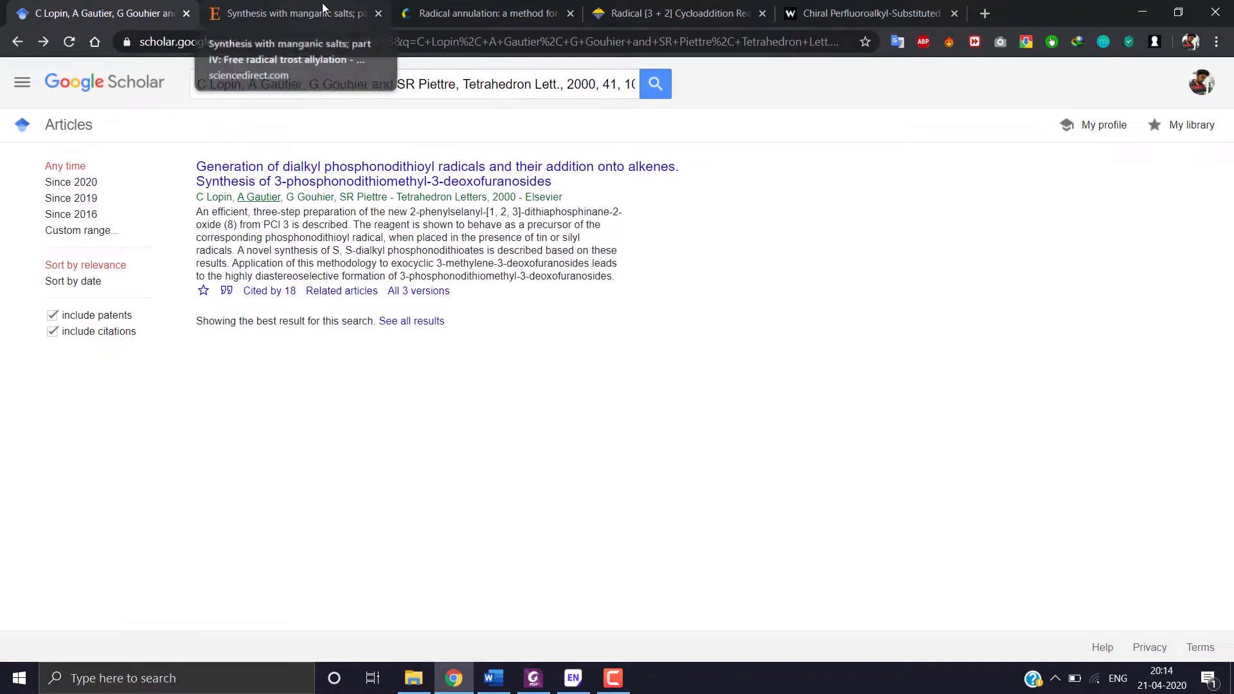
Export the 1990 manganic salts article from ScienceDirect as RIS and import it into Test Library
left_click(302, 9)
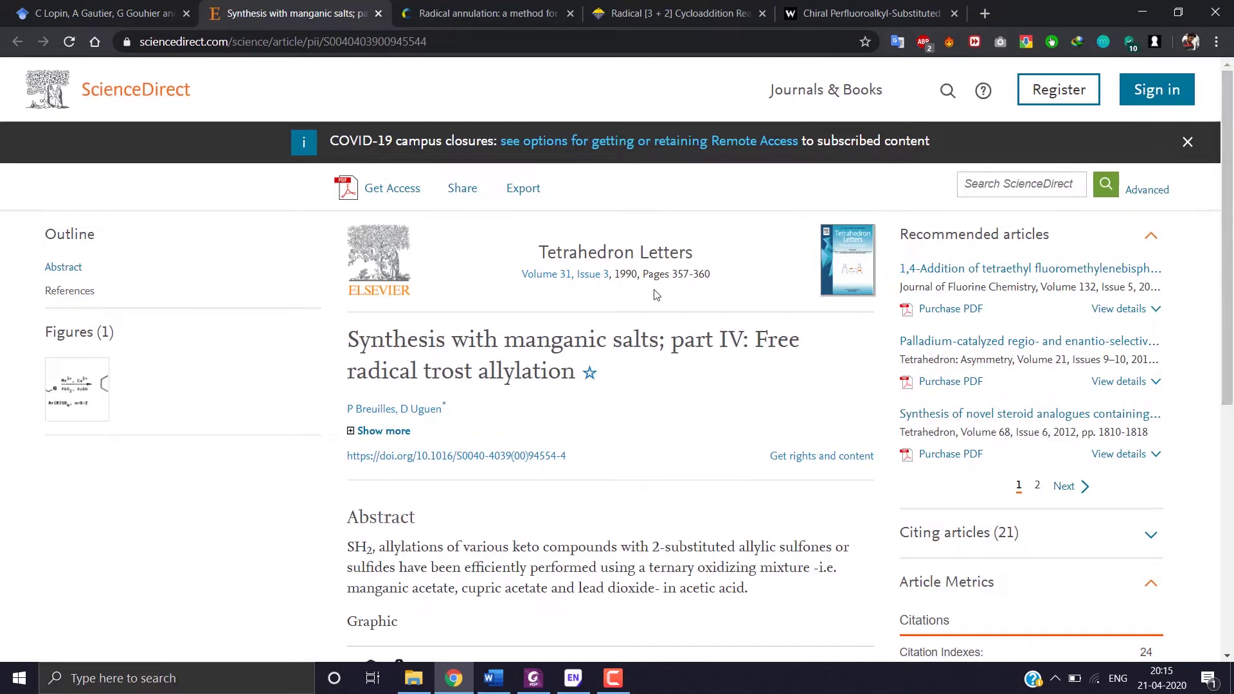
left_click(536, 191)
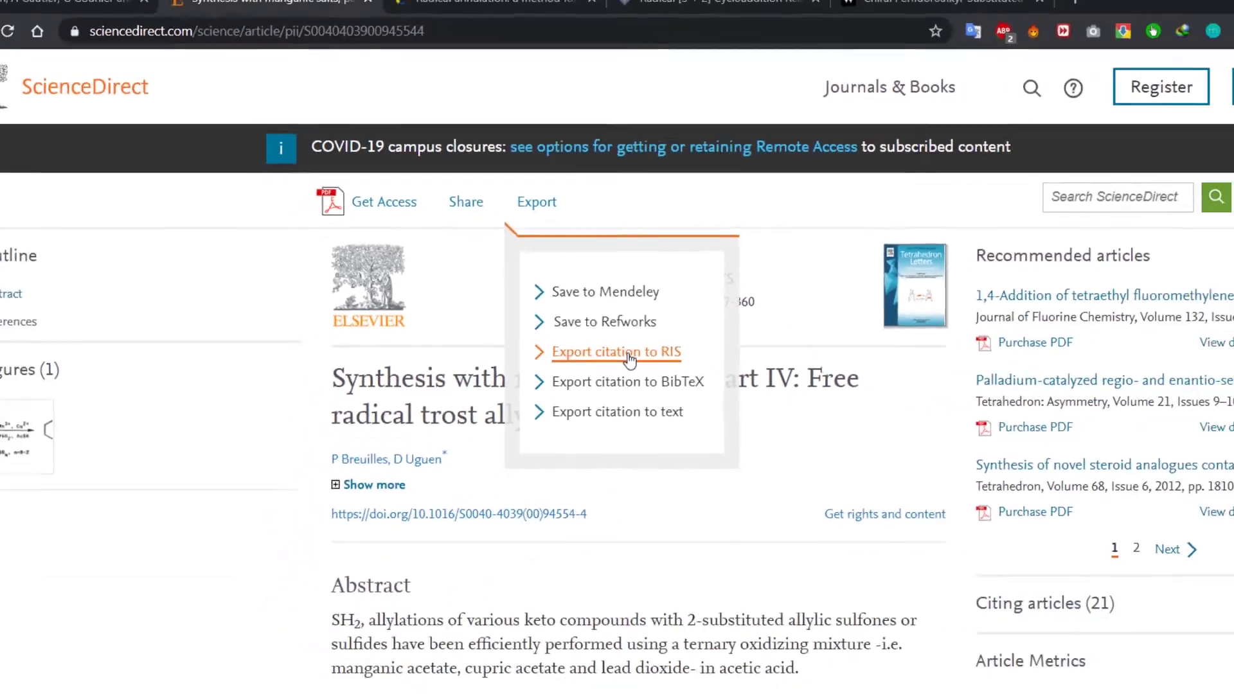
left_click(751, 517)
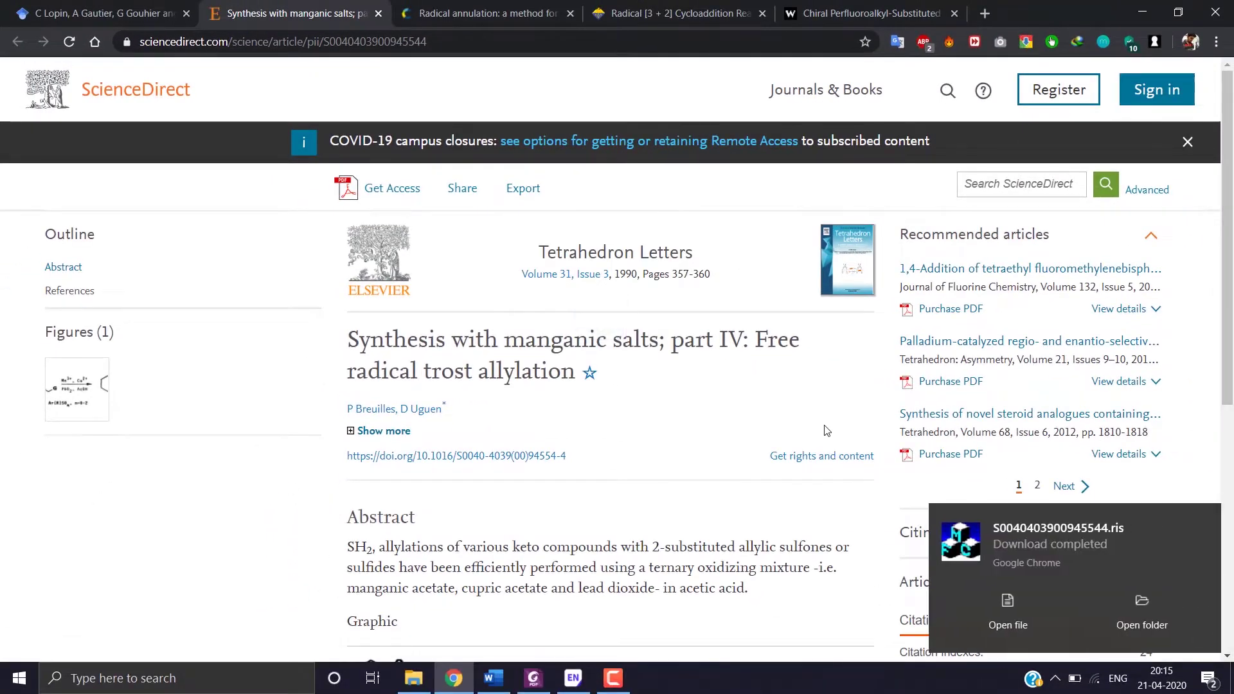
left_click(1000, 604)
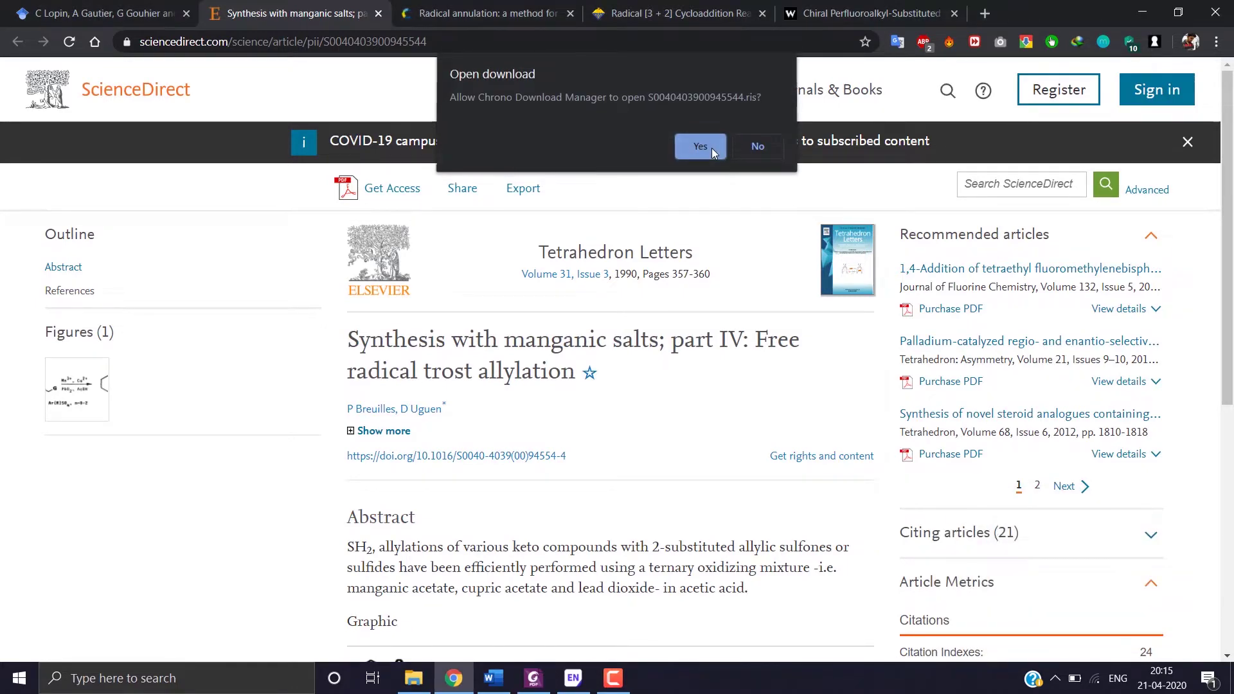
left_click(712, 147)
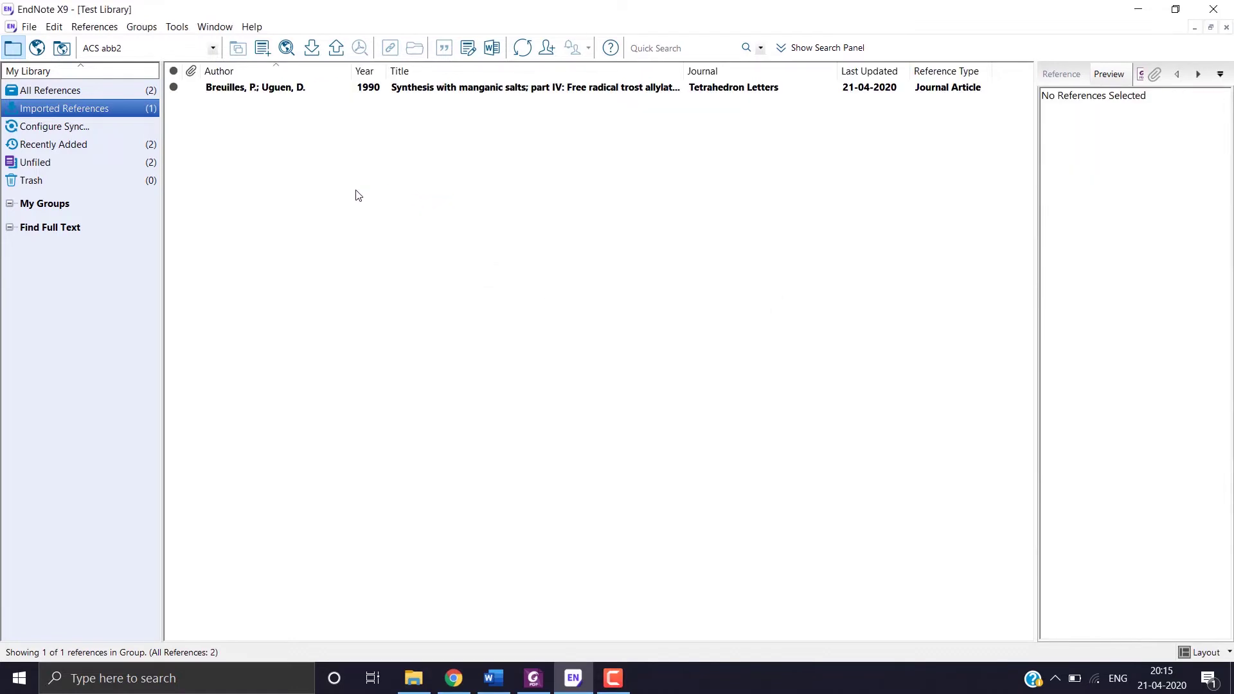
left_click(126, 94)
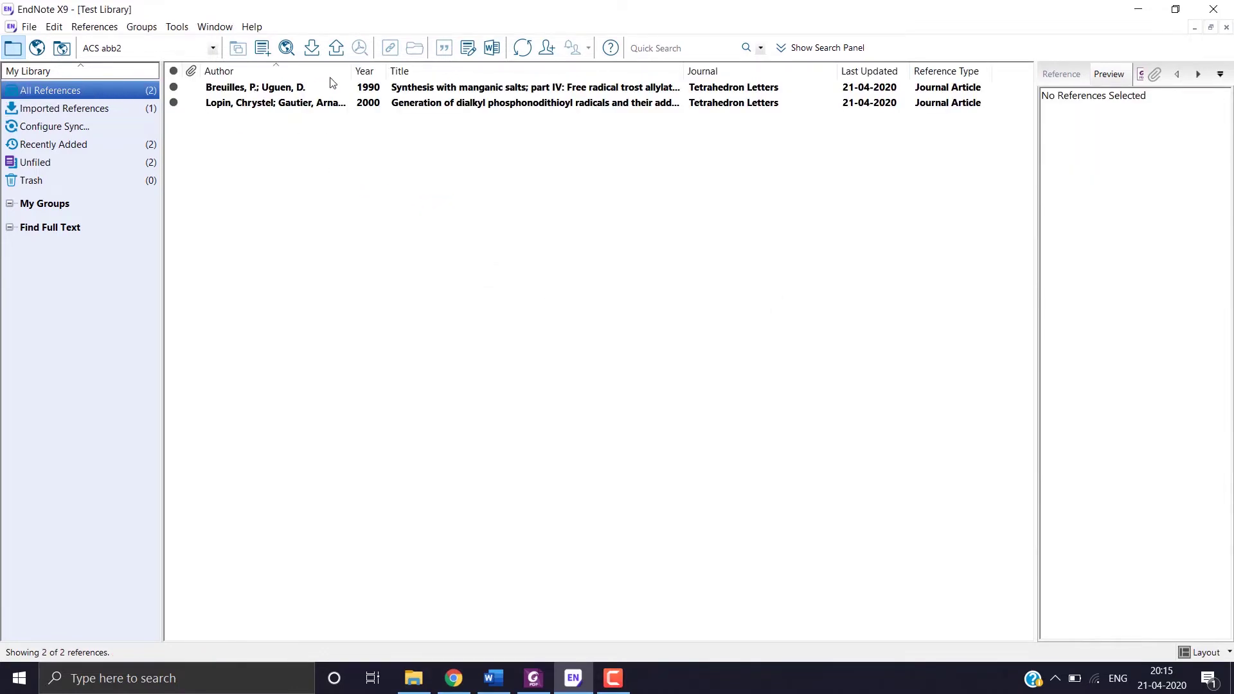
left_click(453, 679)
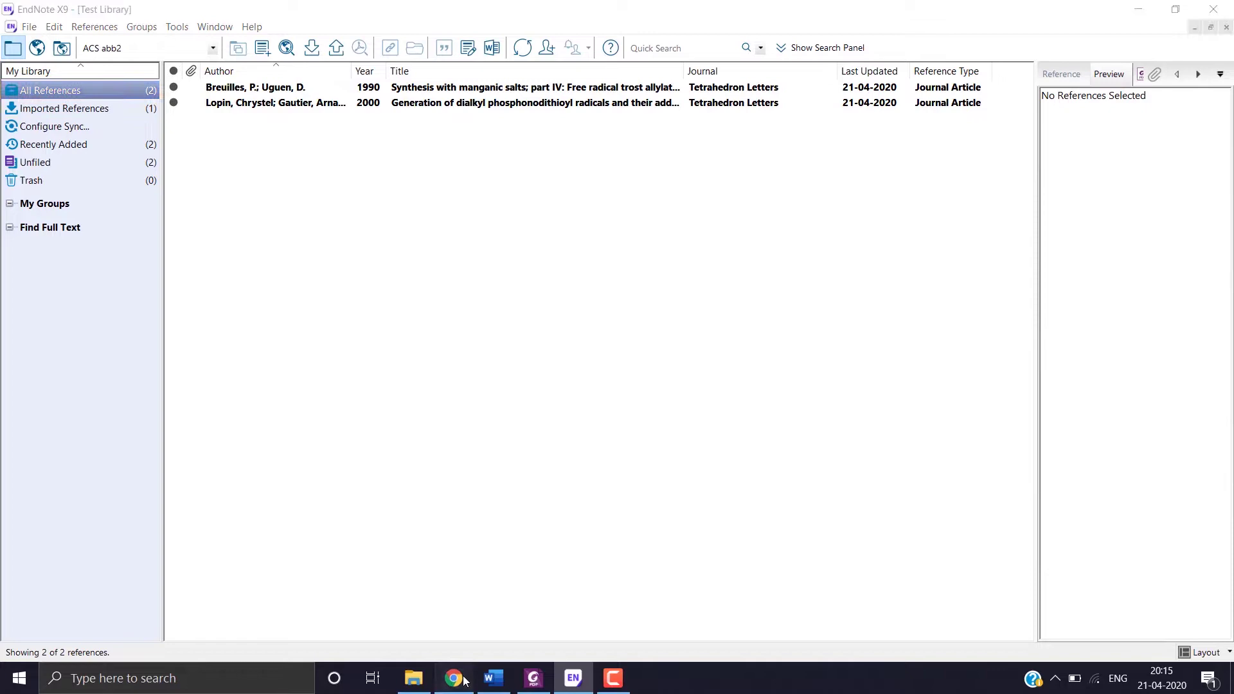
Download the 1985 radical annulation paper's EndNote citation from RSC and import it into EndNote
left_click(454, 13)
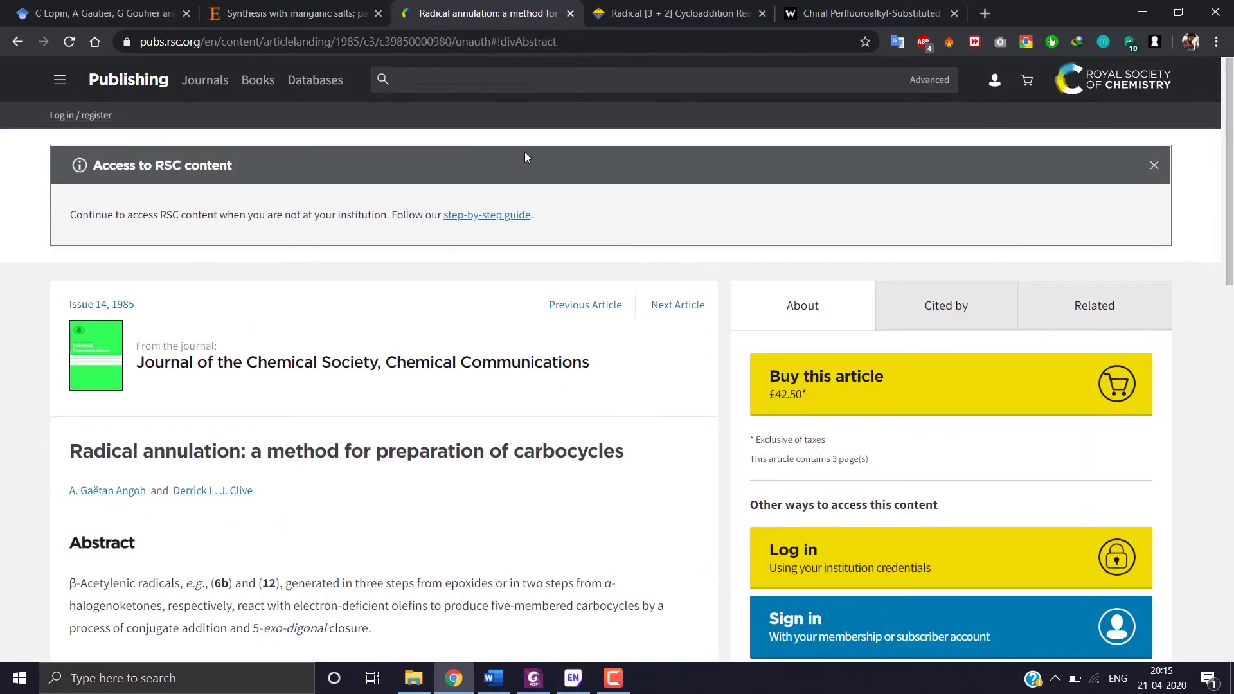
scroll(1232, 118, "down", 3)
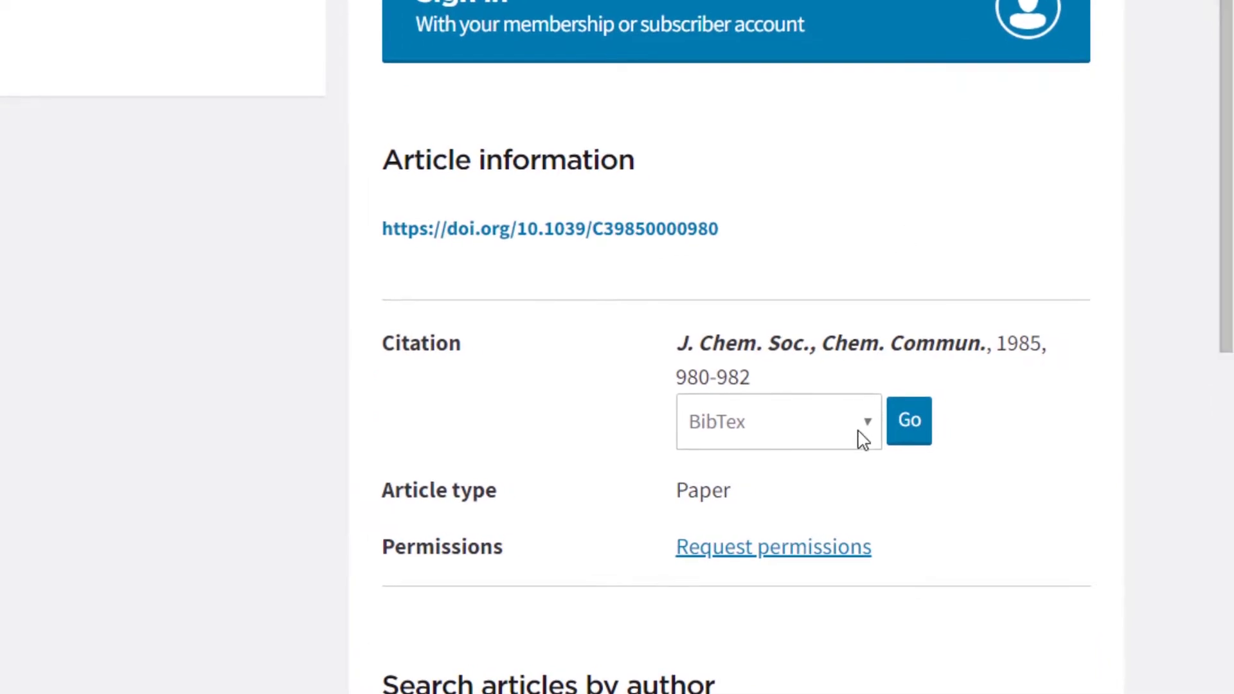
left_click(948, 534)
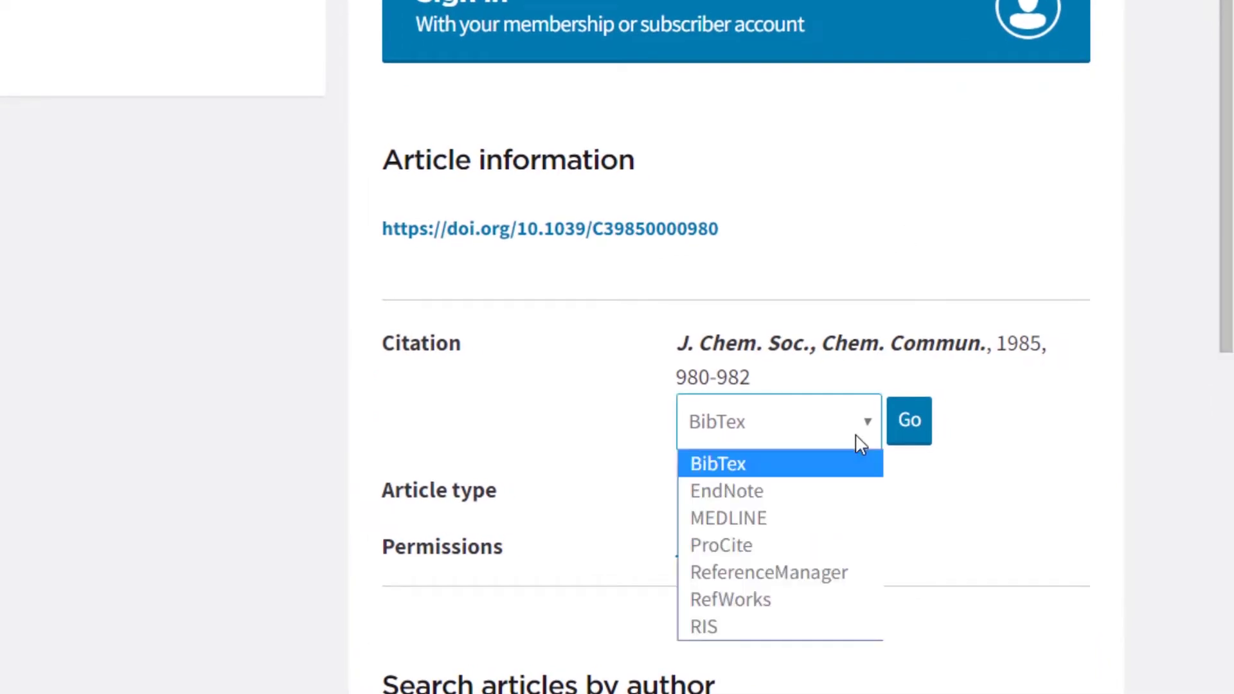
left_click(847, 502)
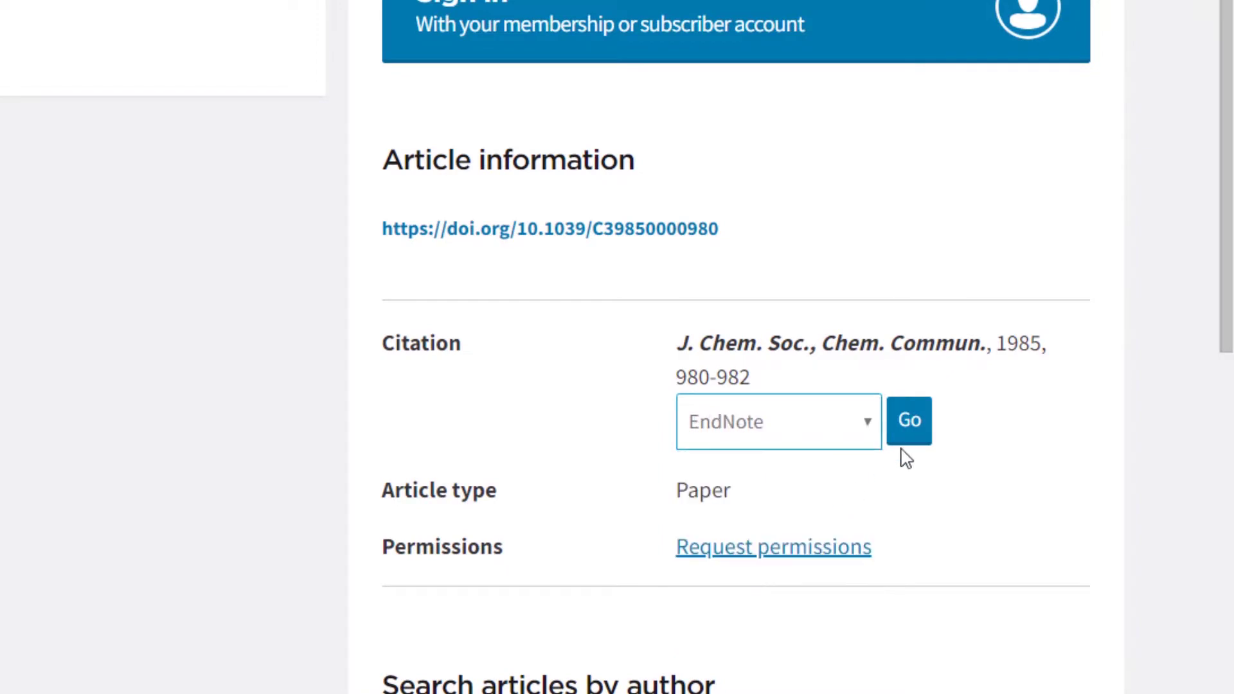
left_click(936, 425)
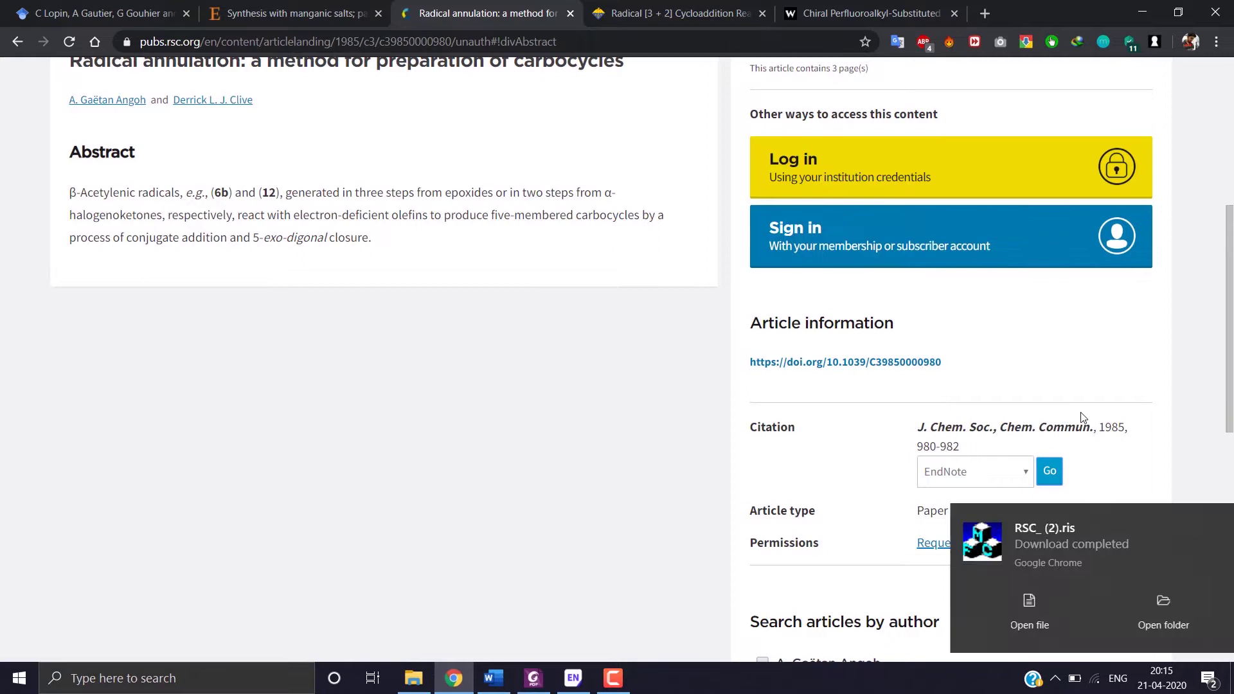
left_click(1013, 608)
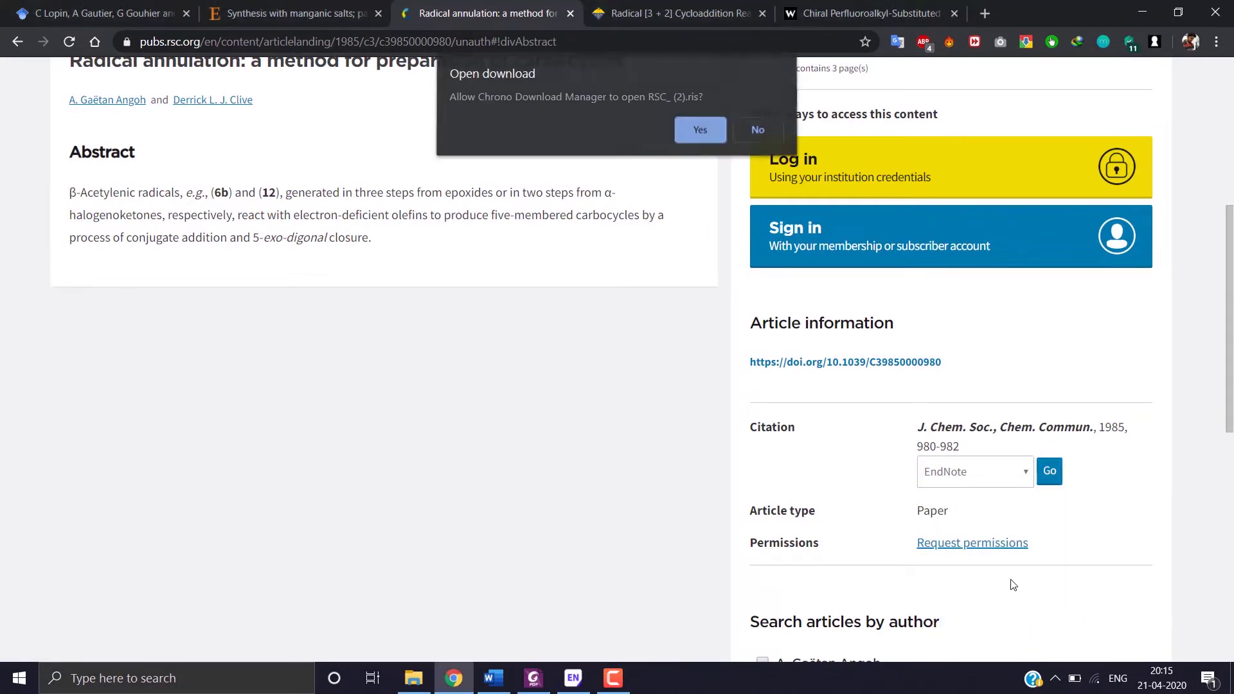
left_click(698, 133)
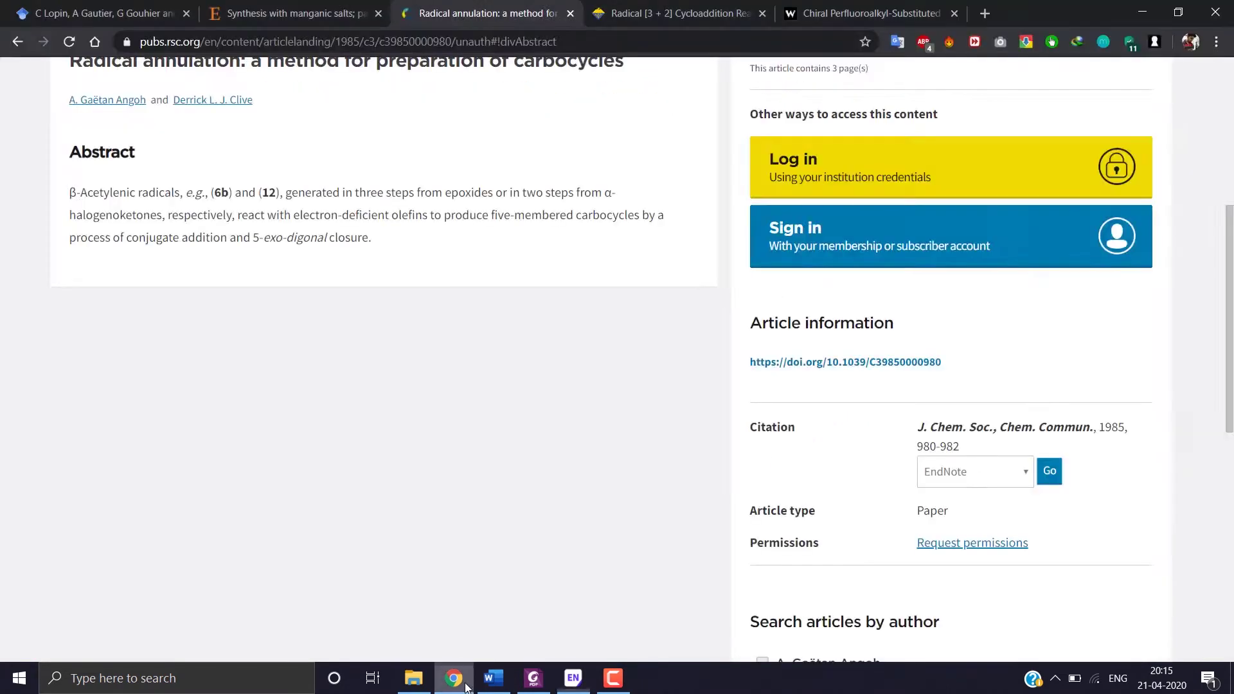
left_click(454, 678)
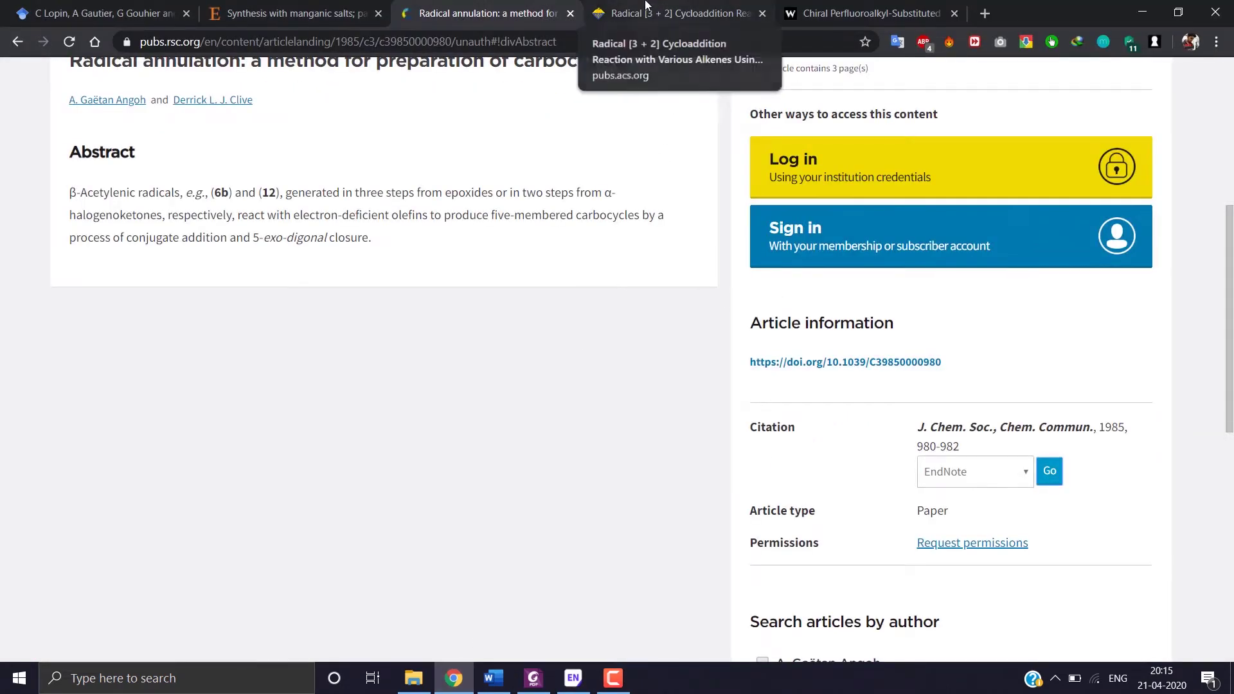
Export the 2002 JOC cycloaddition citation as jo010950i.ris and import it into EndNote
left_click(686, 13)
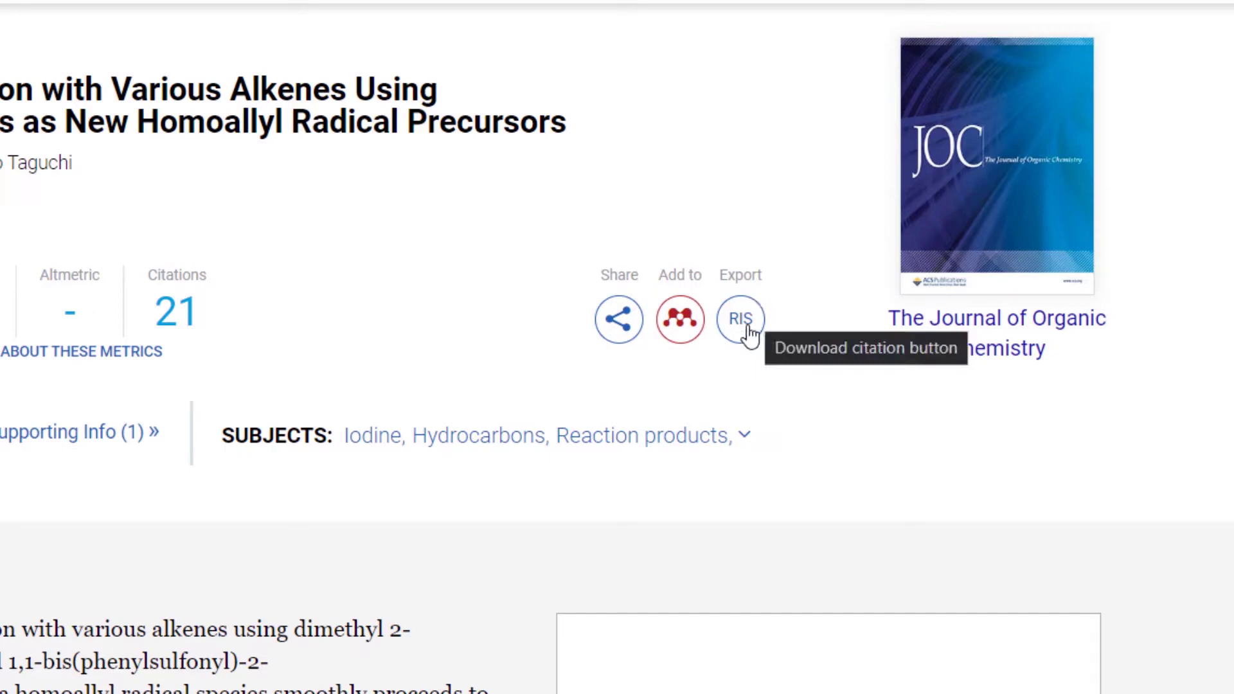
left_click(746, 328)
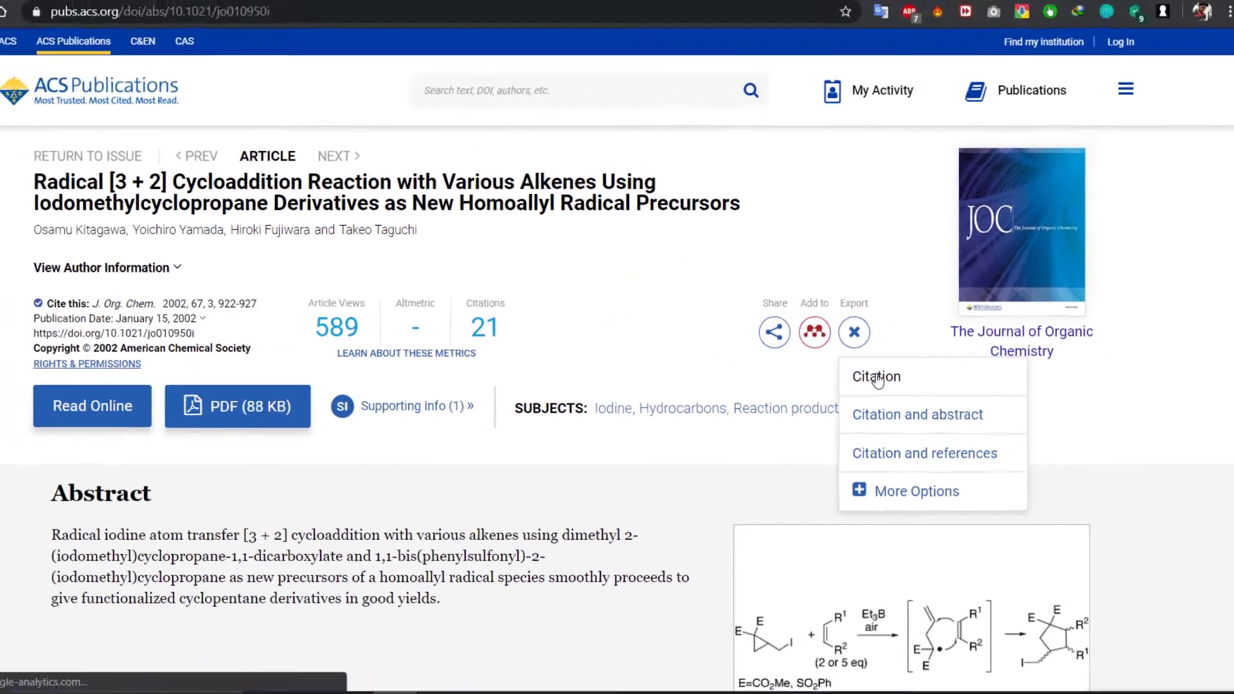
left_click(878, 379)
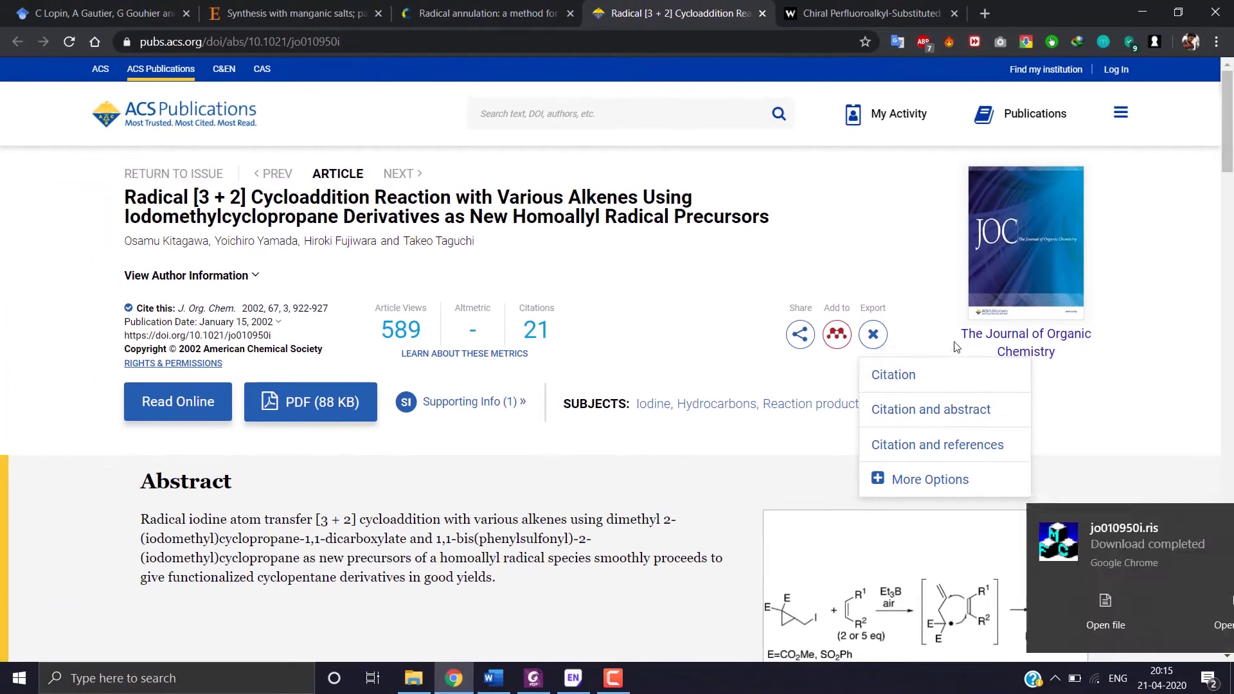
left_click(1045, 610)
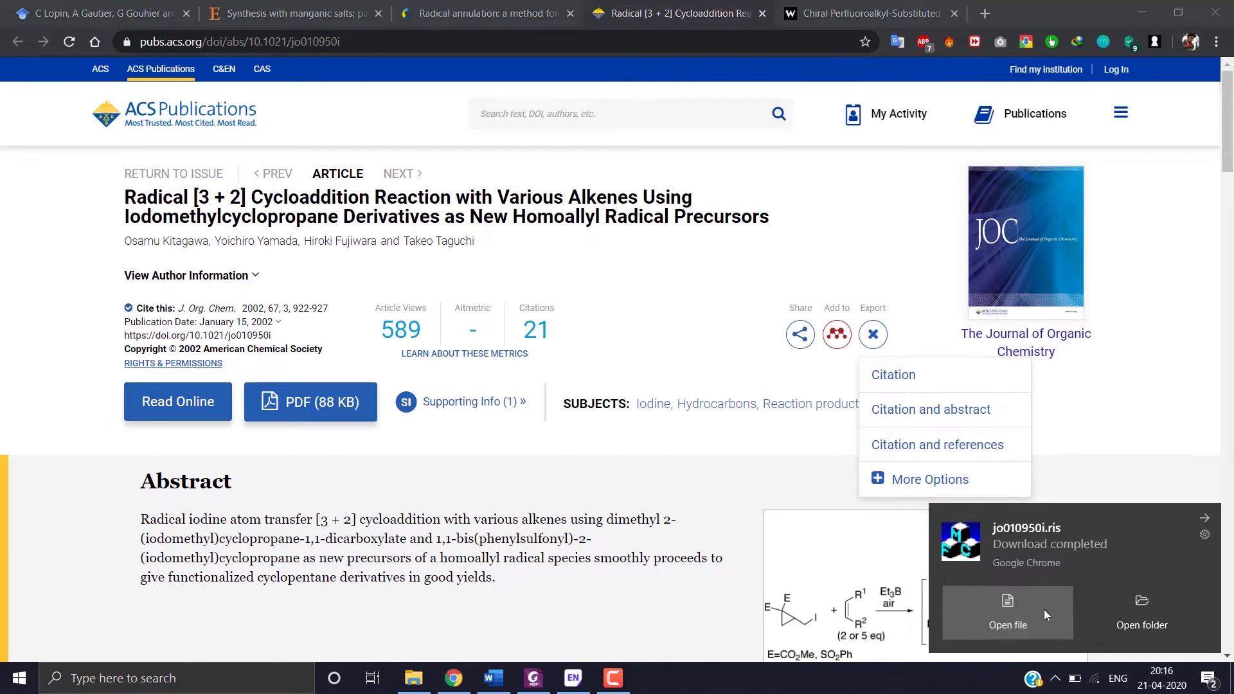
left_click(699, 132)
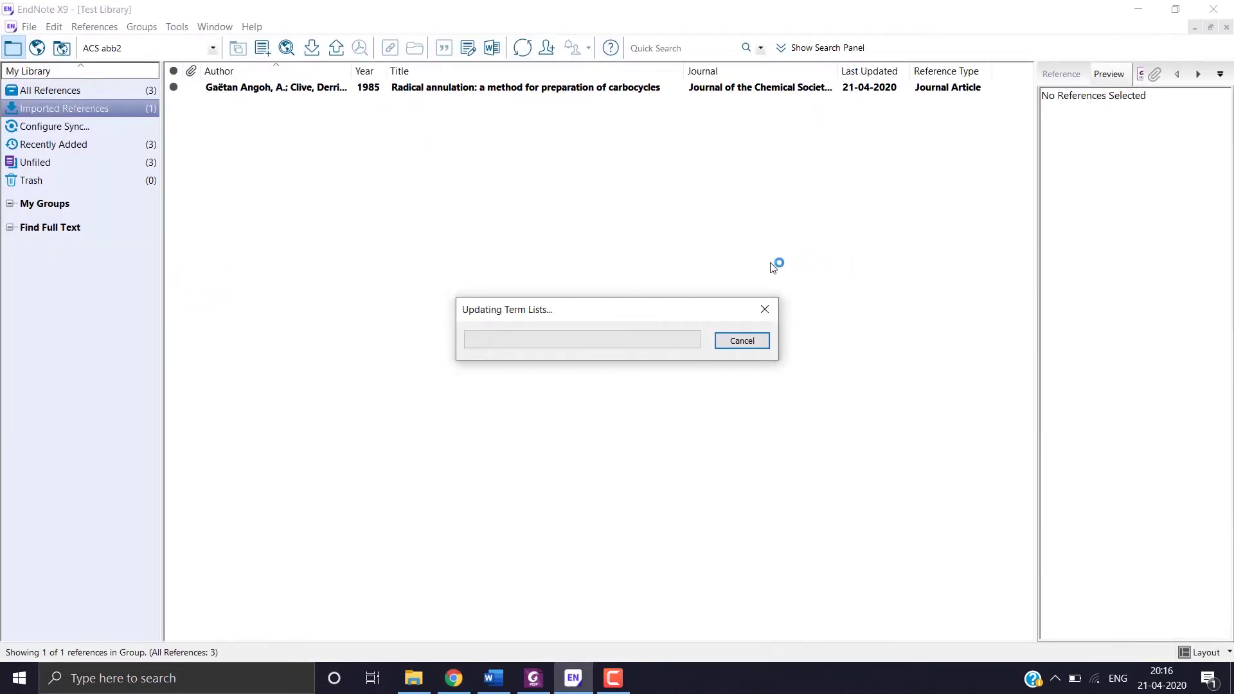
Go to the Chiral Perfluoroalkyl article's citation export page via Tools > Export citation
left_click(125, 90)
left_click(454, 678)
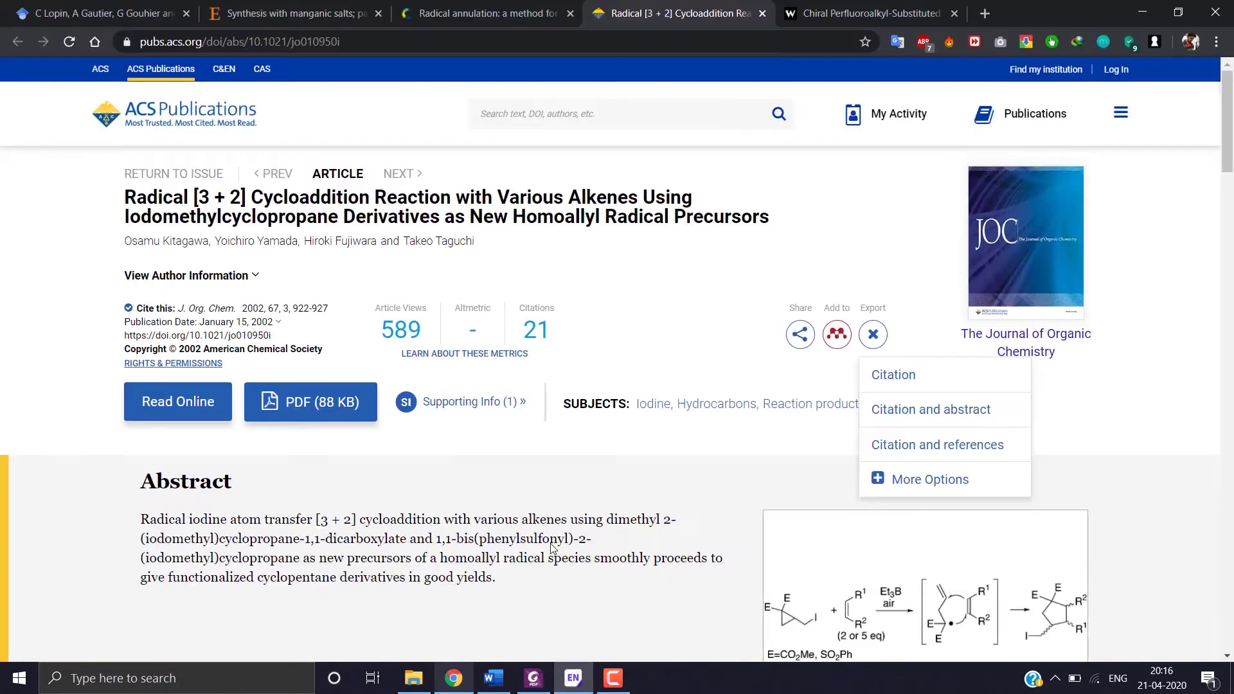
left_click(797, 13)
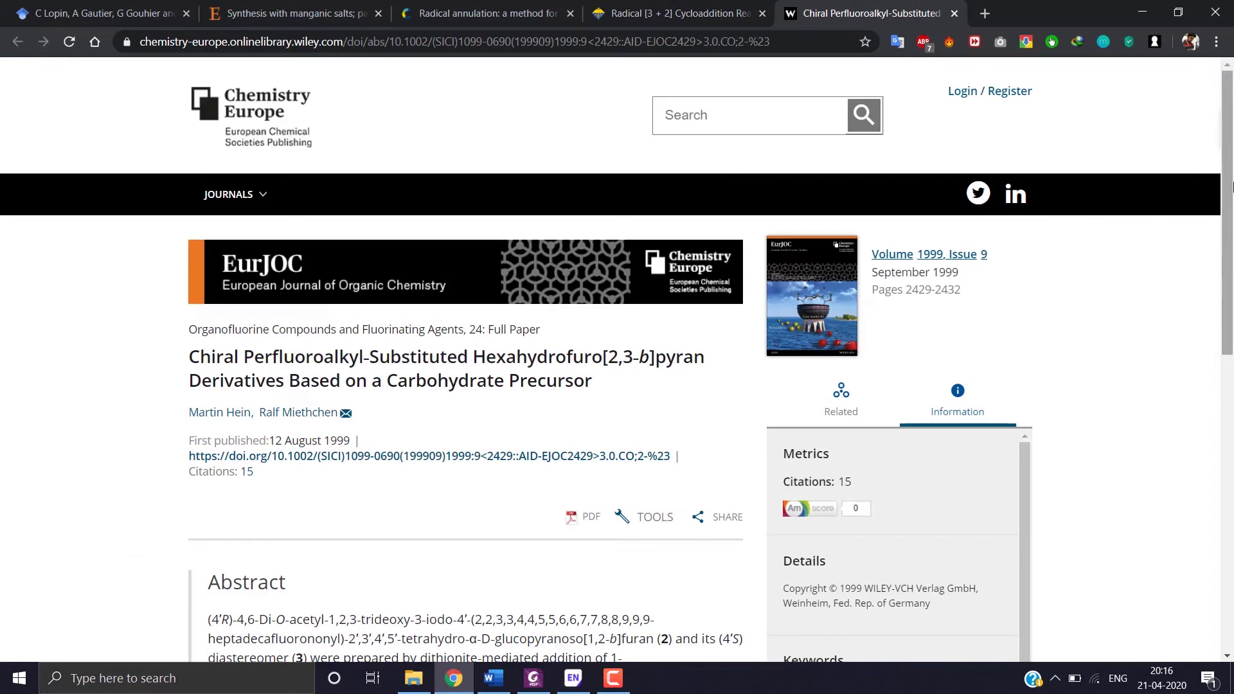
scroll(694, 330, "down", 4)
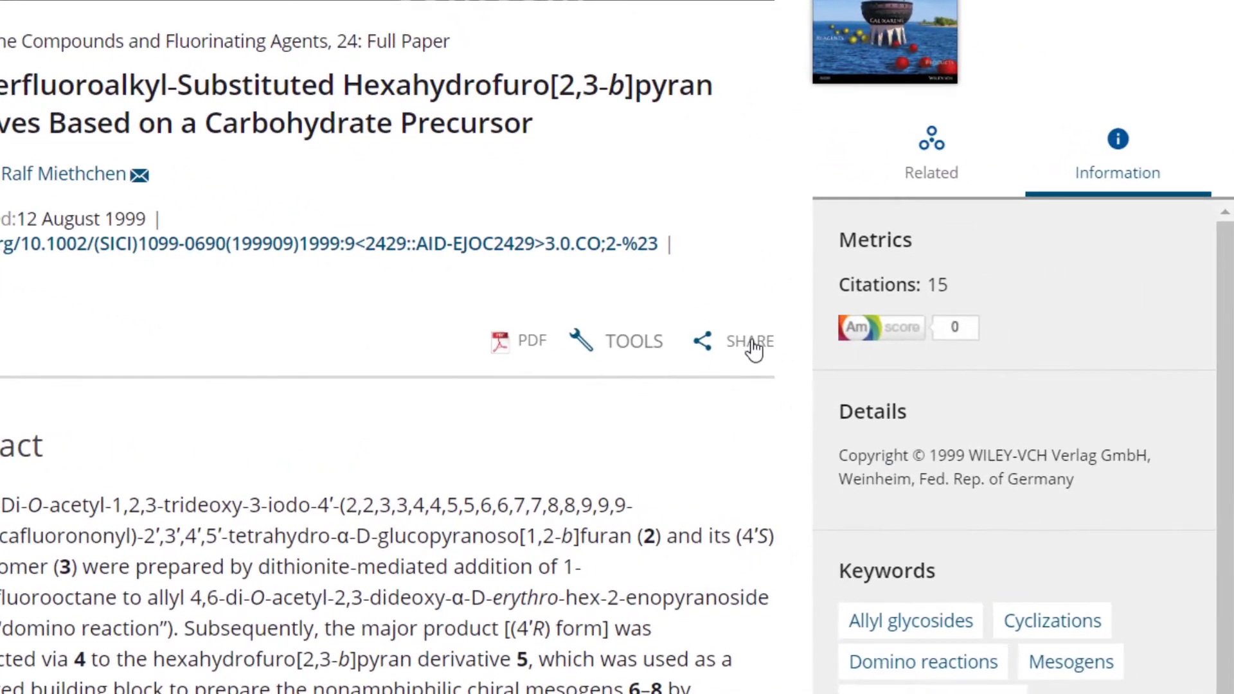
left_click(740, 353)
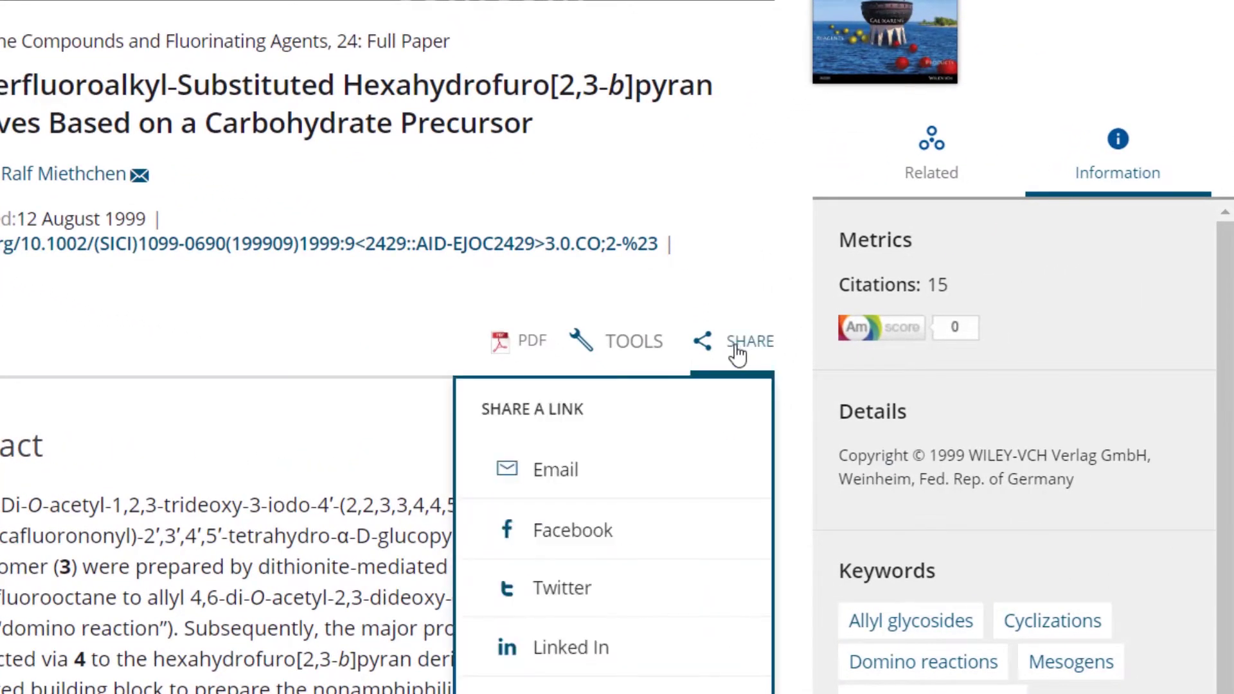
scroll(965, 231, "down", 2)
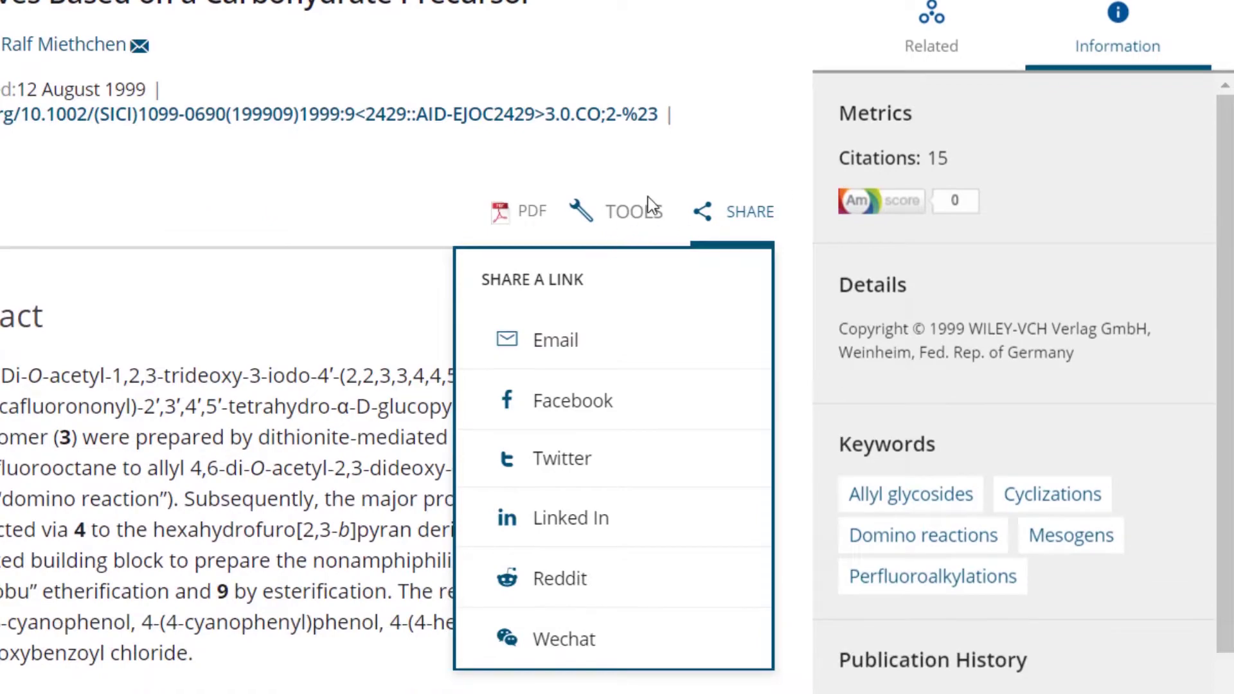
left_click(636, 227)
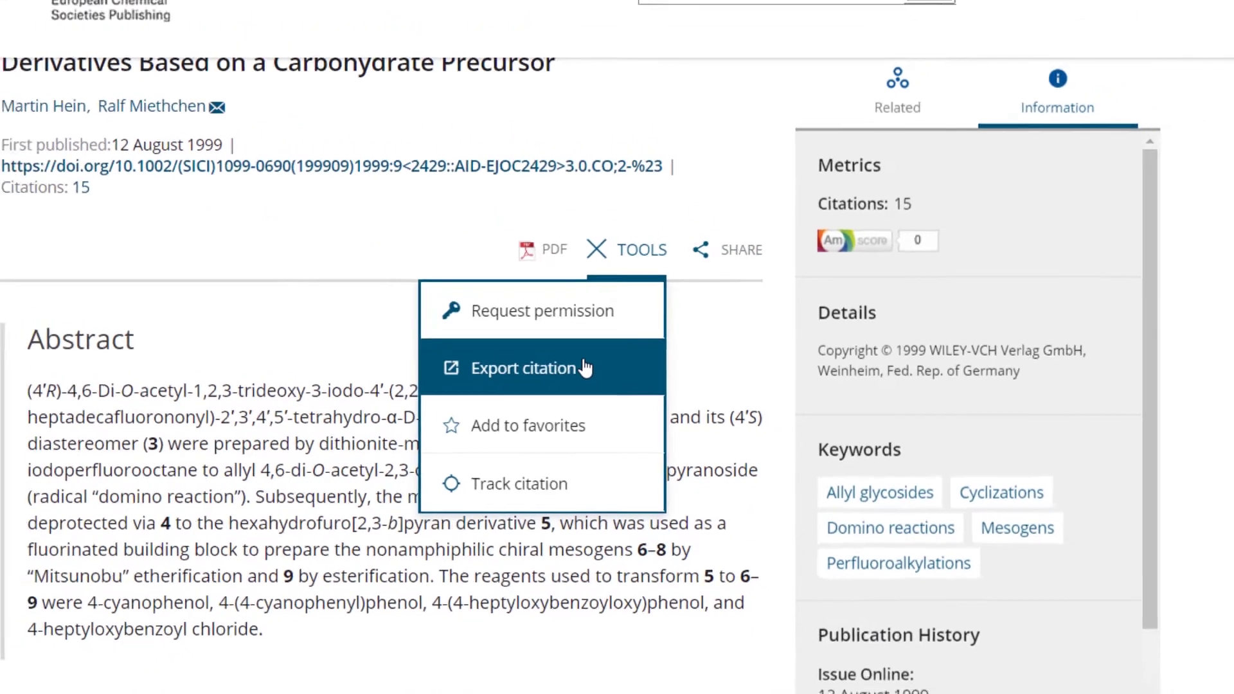
left_click(572, 347)
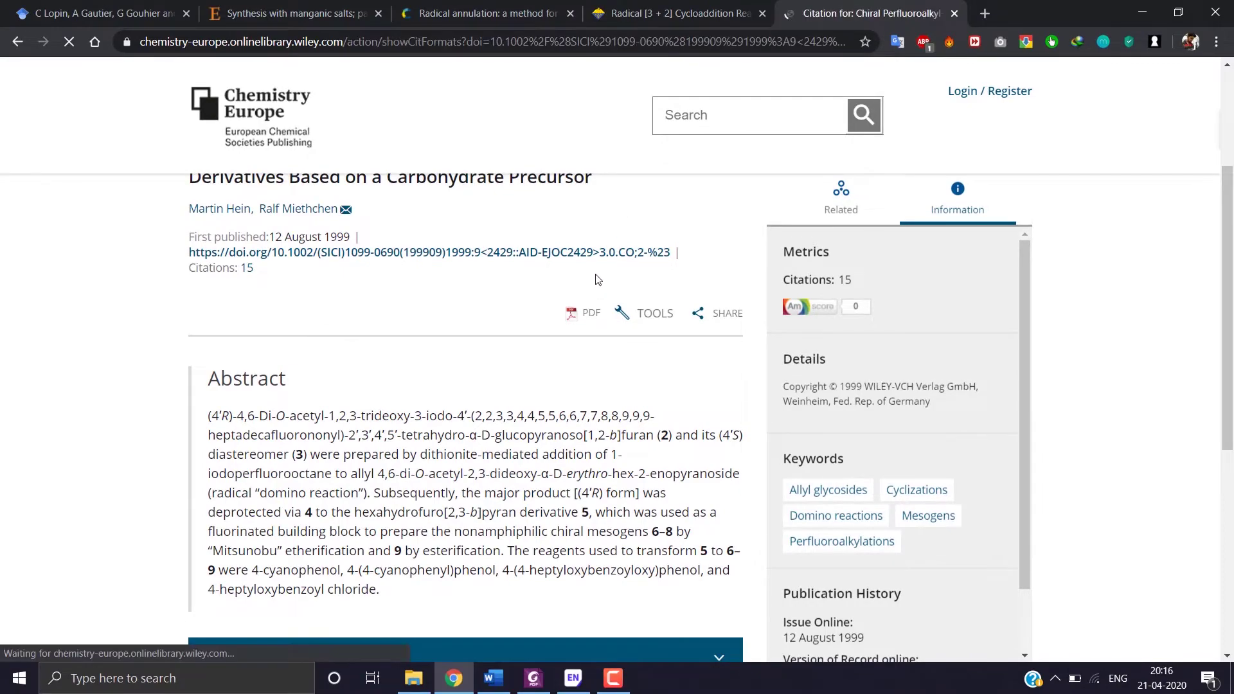
Download the citation in EndNote format and import it, bringing Test Library to five references
left_click_drag(1231, 155, 1231, 276)
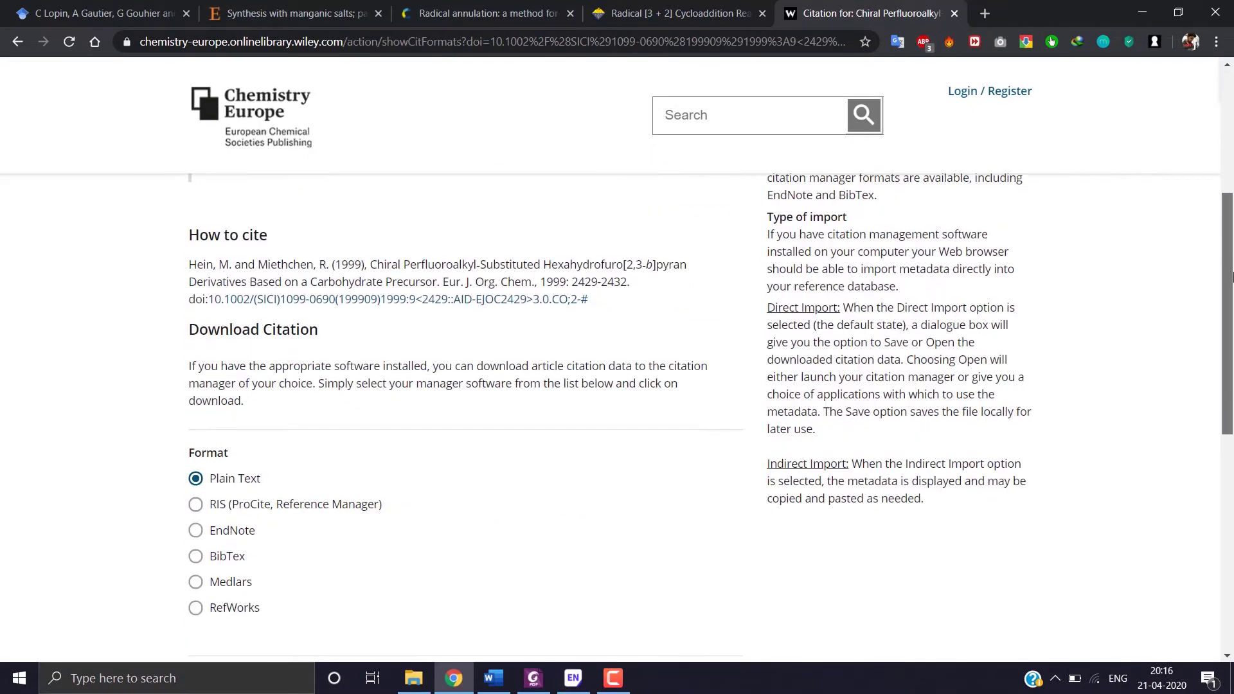
scroll(428, 333, "down", 3)
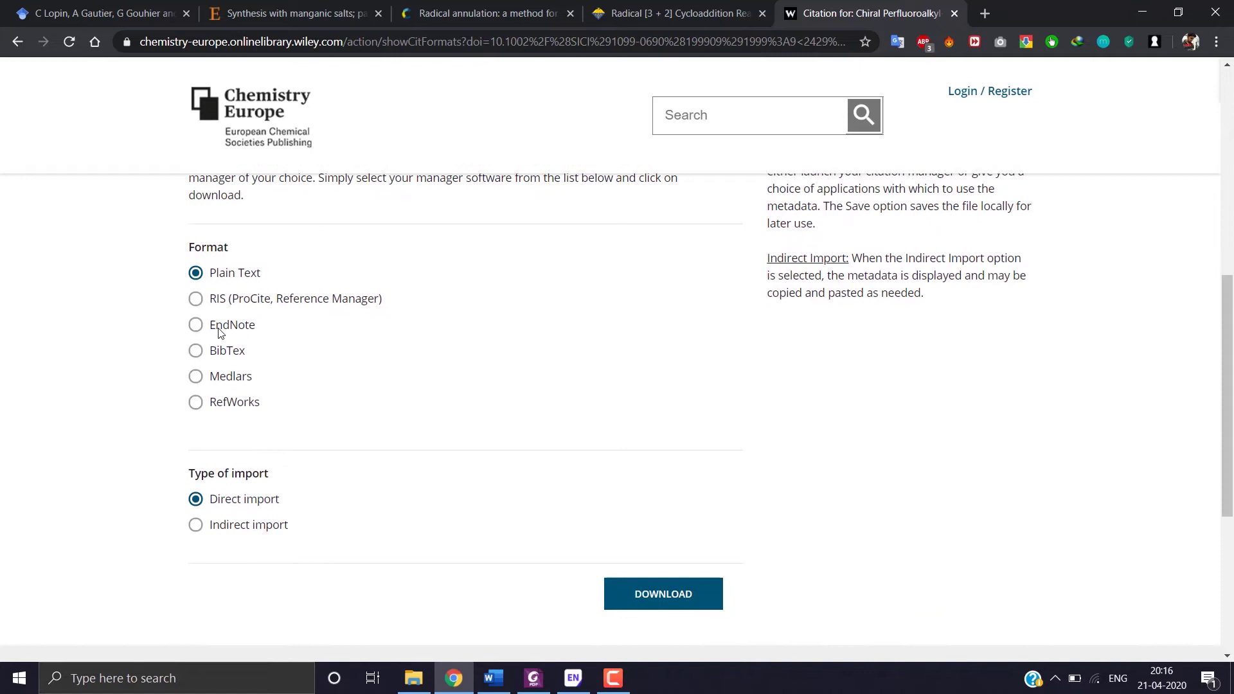
left_click(222, 333)
left_click(704, 593)
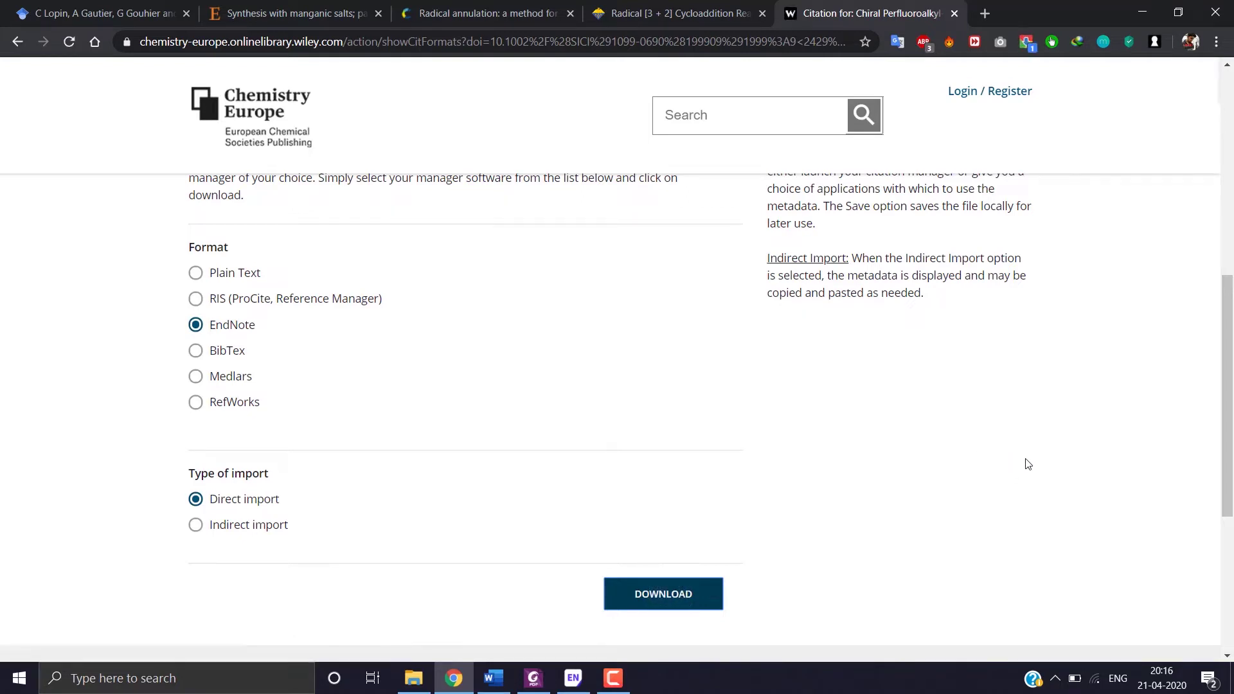
left_click(1016, 614)
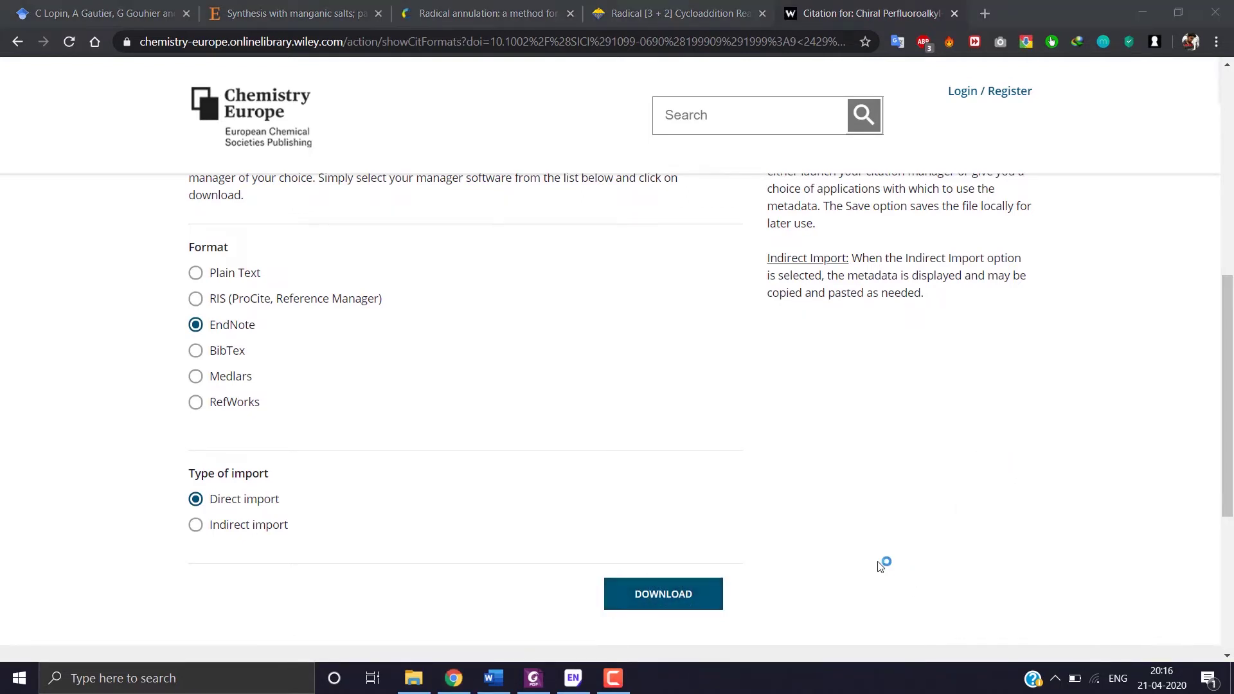
left_click(701, 160)
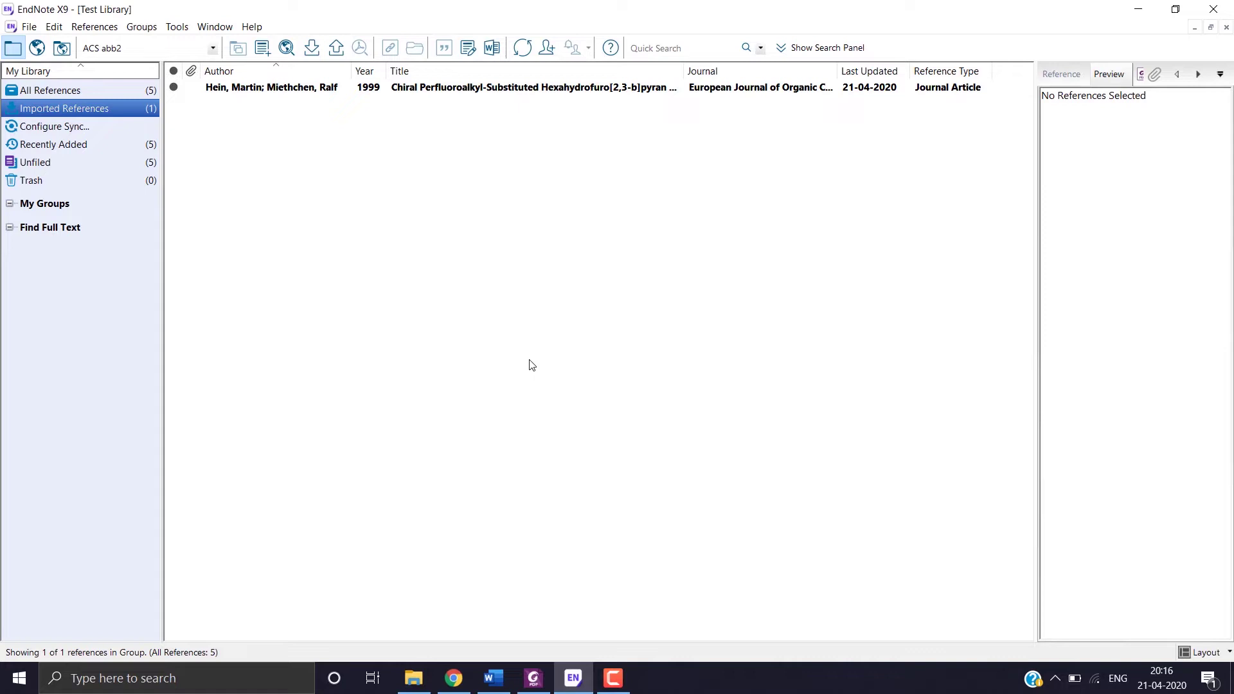
Show All References to list the five references, dated 1985 to 2002, together
left_click(146, 92)
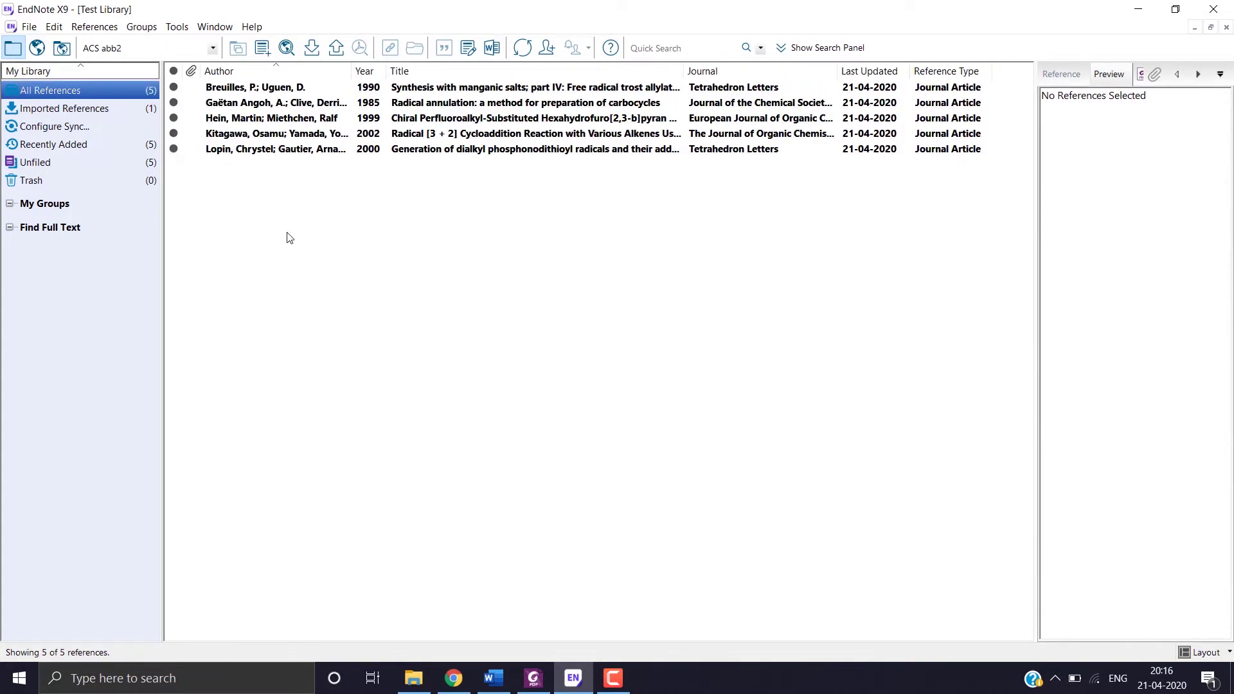
left_click_drag(275, 234, 304, 79)
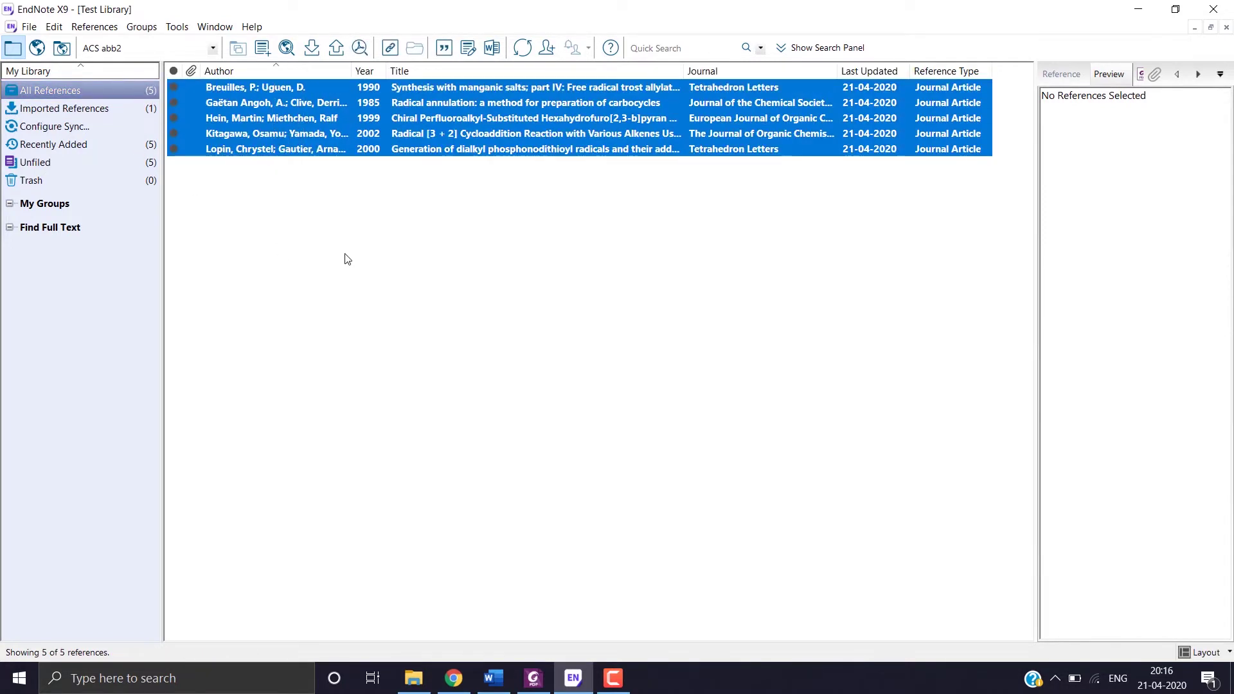
left_click(348, 296)
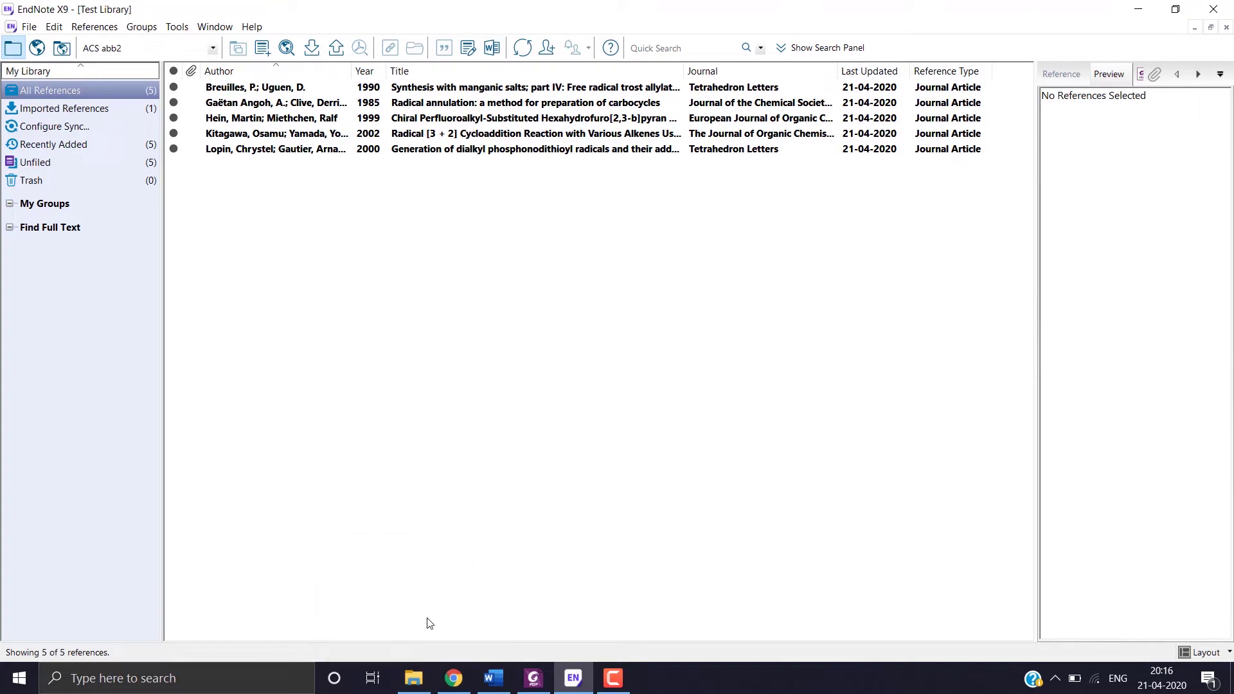
Open the ACS (NIPER) style from Documents > EndNote > Styles in EndNote's style editor
mouse_move(421, 677)
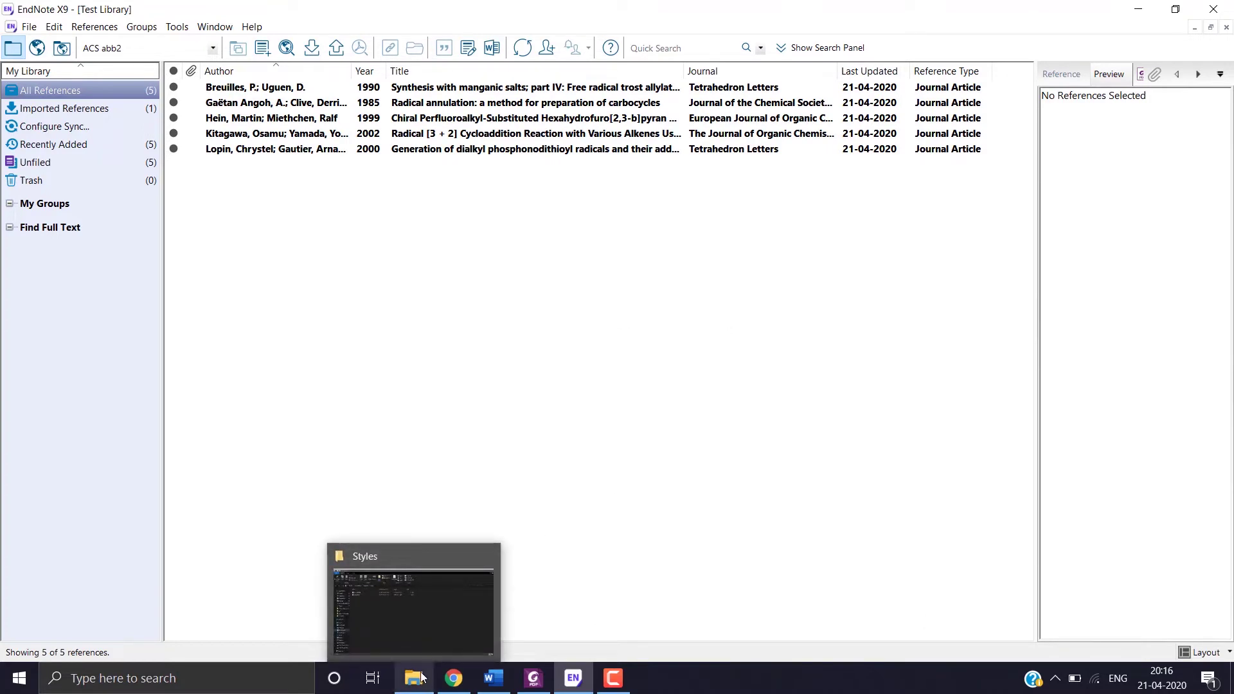
left_click(421, 677)
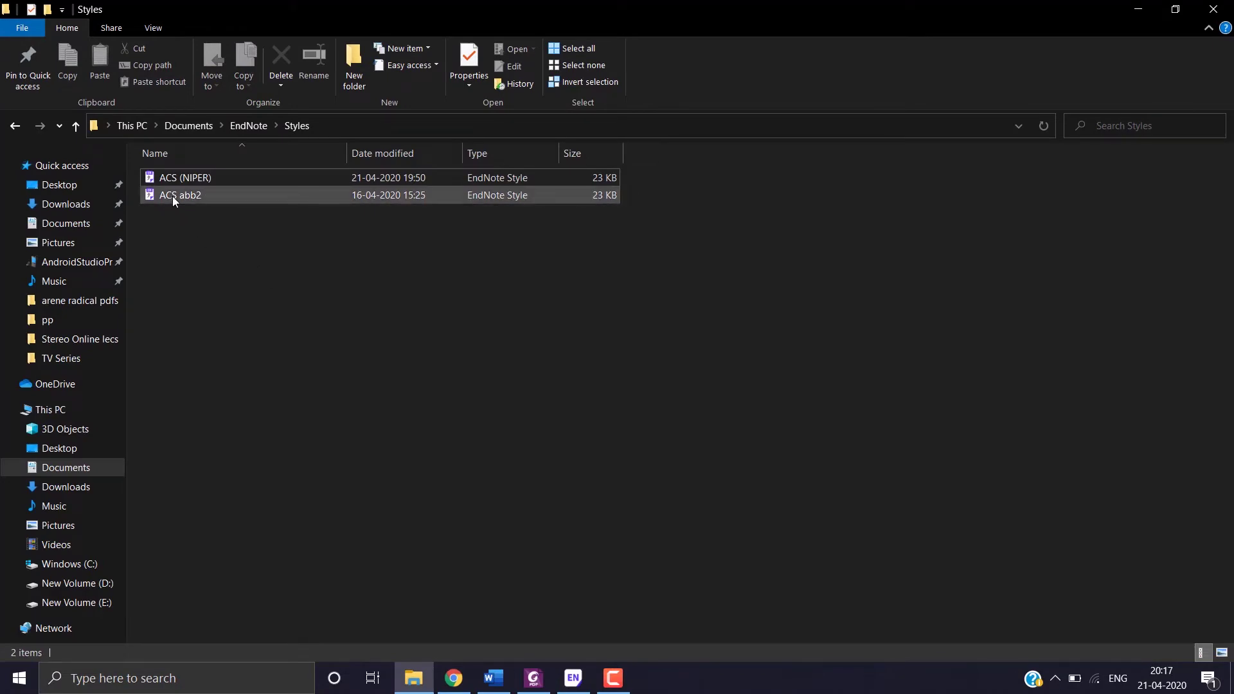
left_click(177, 177)
double_click(177, 177)
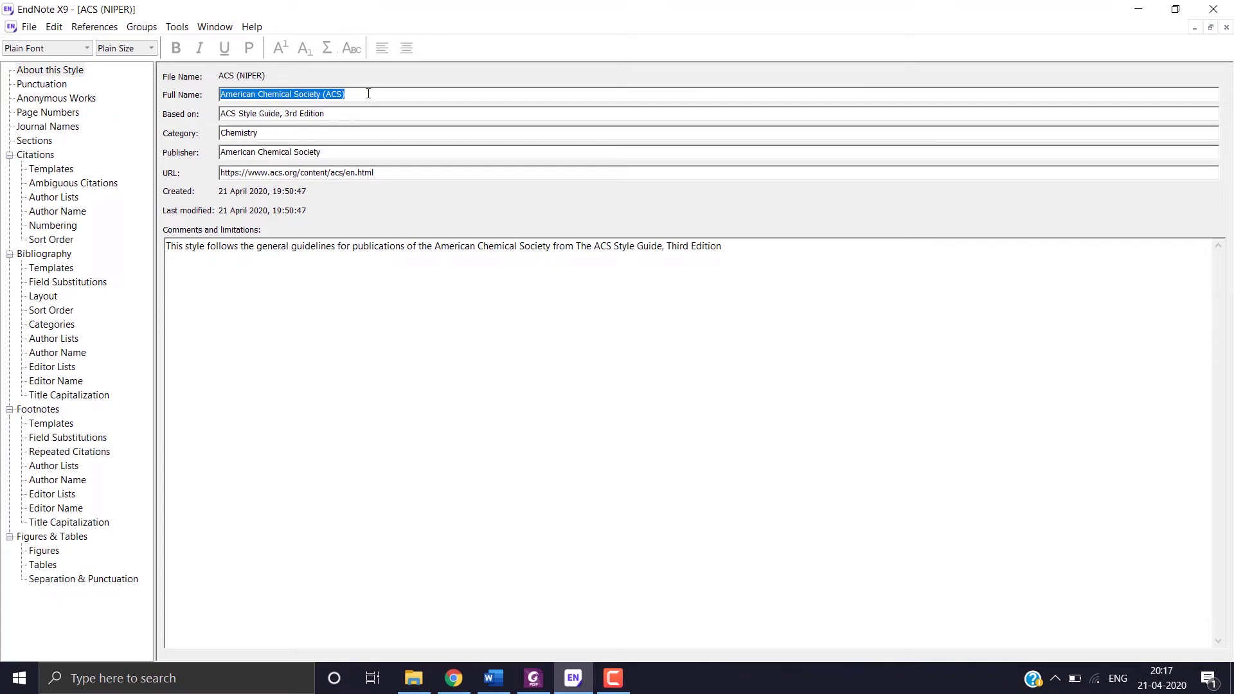
Change the style's full name to 'ACS NIPER Copy', save the style, and close the editor
type("ACS NIPER Copy")
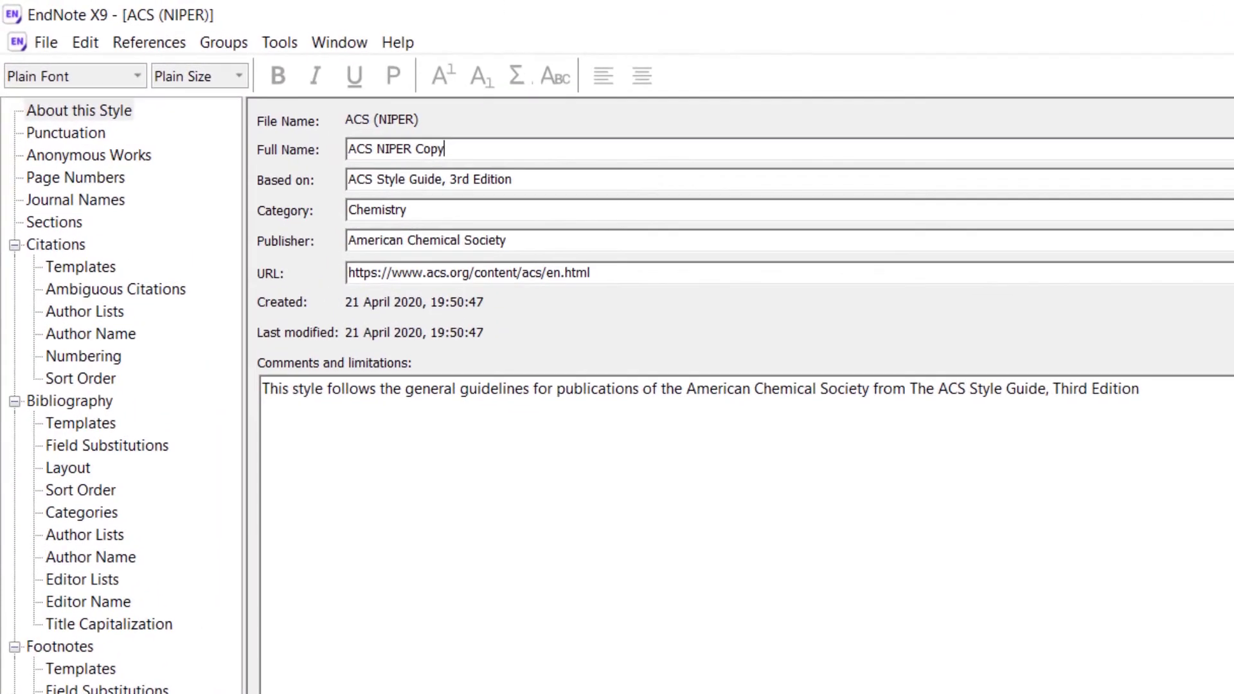
left_click(55, 49)
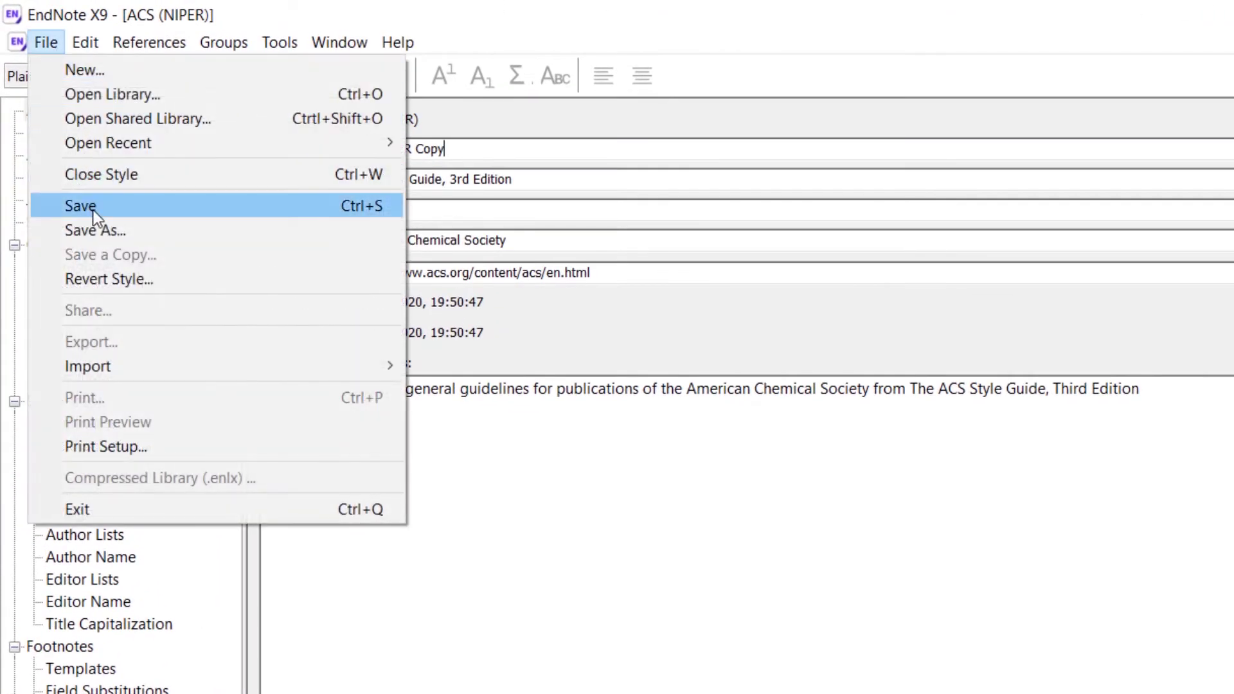
left_click(93, 209)
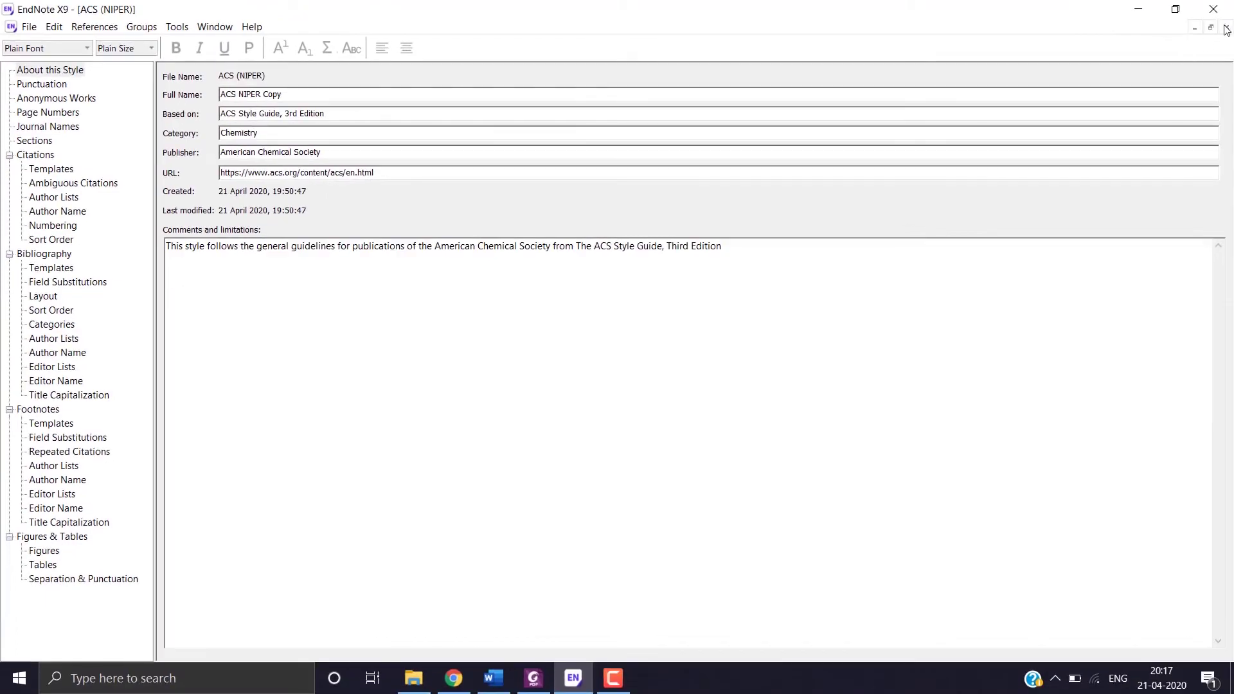
left_click(1227, 29)
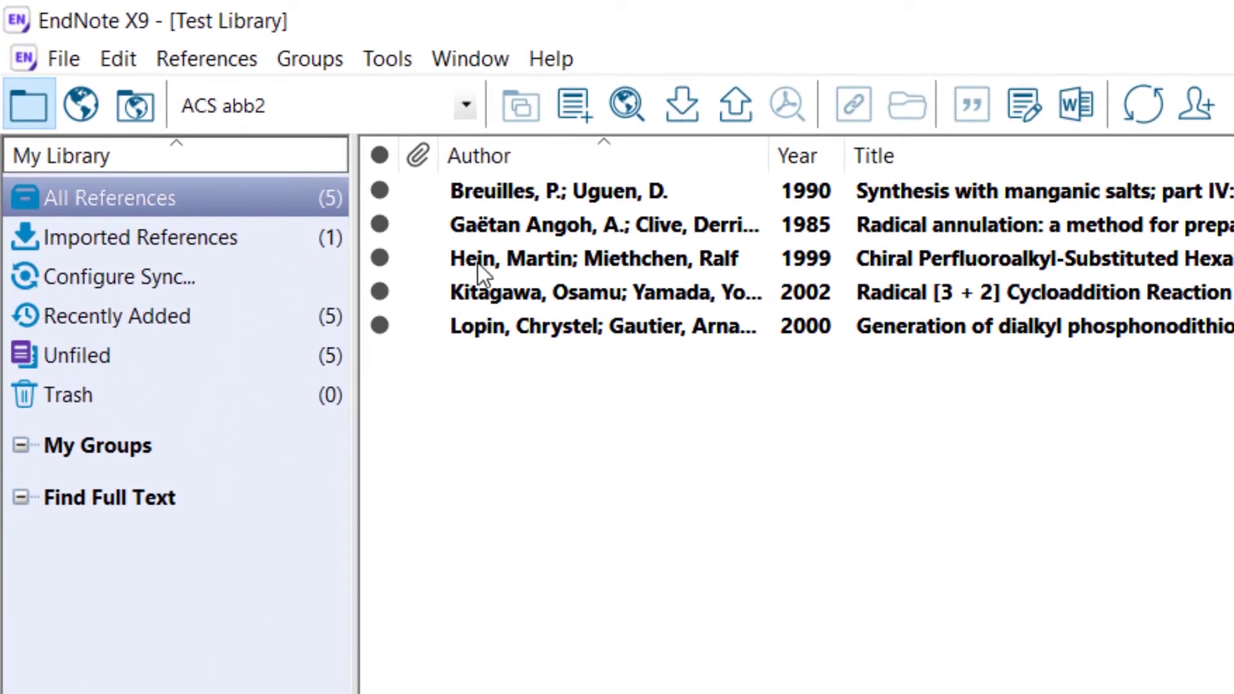
Tick ACS (NIPER) as a favourite style in the Output Styles manager
left_click(468, 108)
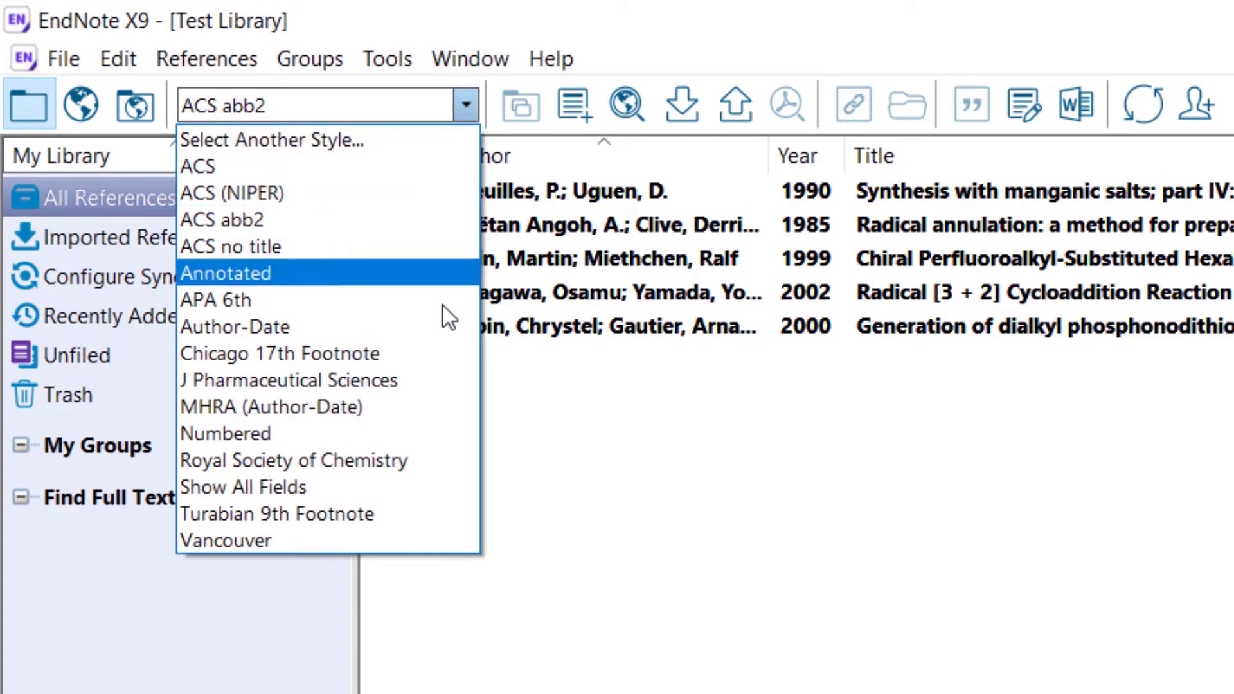
left_click(608, 545)
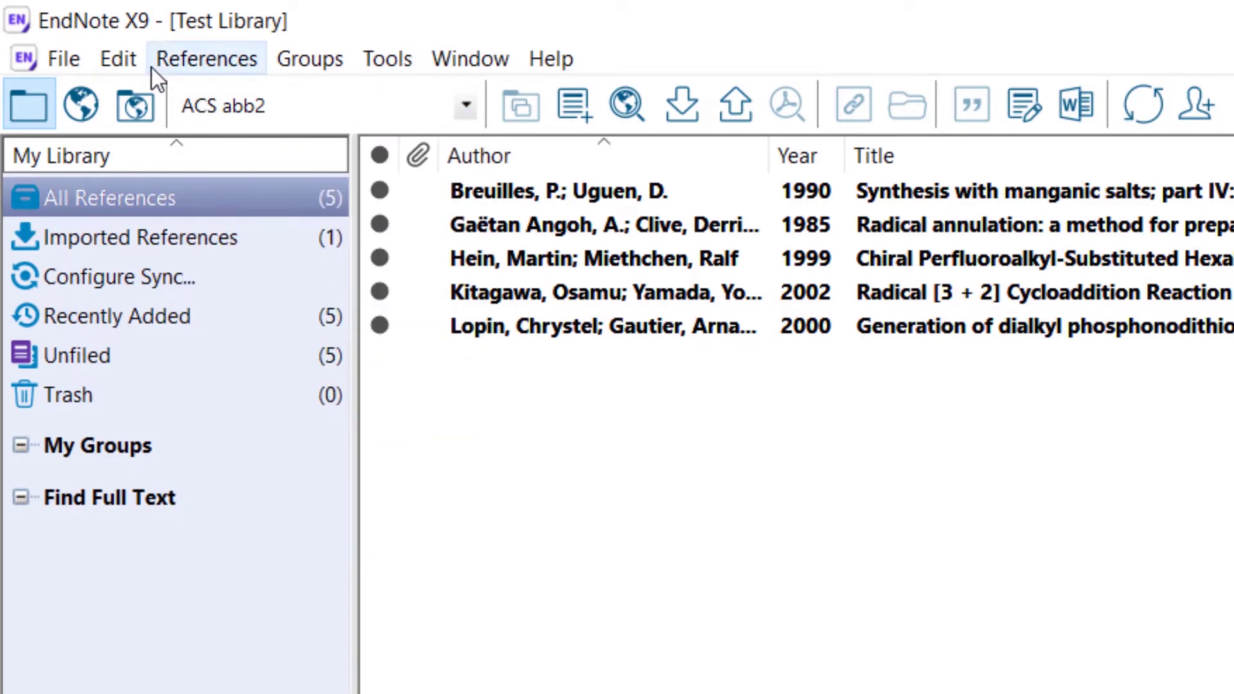
left_click(129, 58)
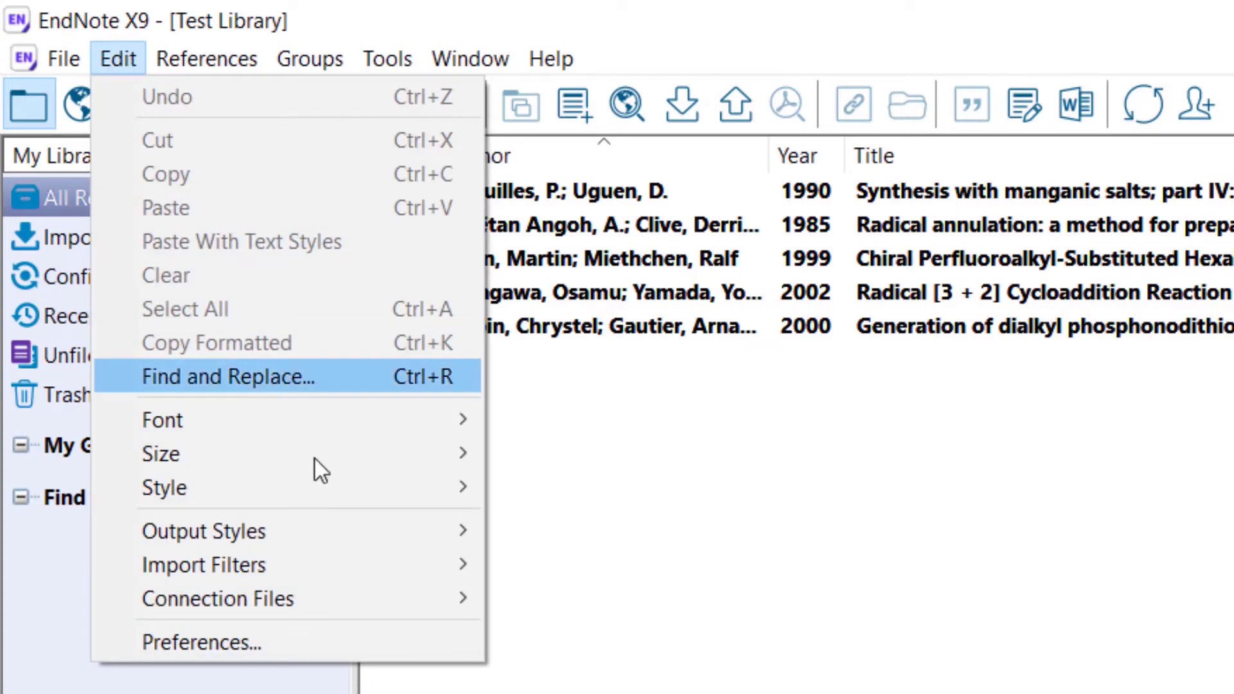
mouse_move(333, 531)
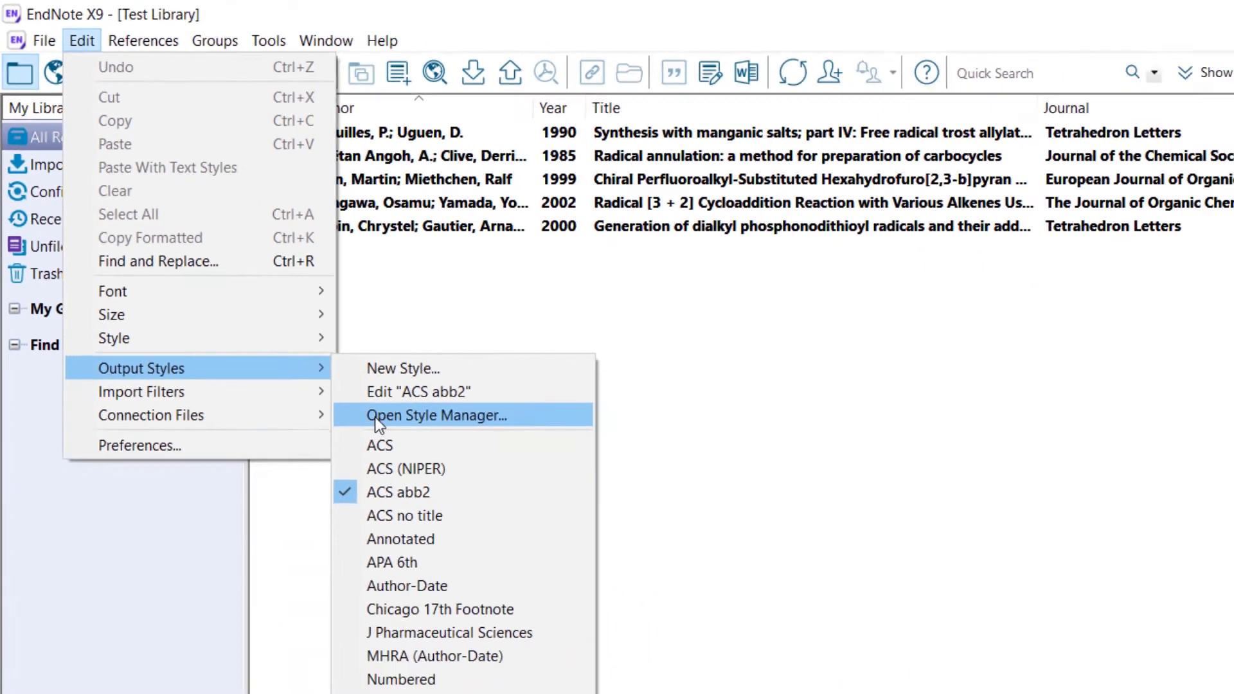
left_click(541, 600)
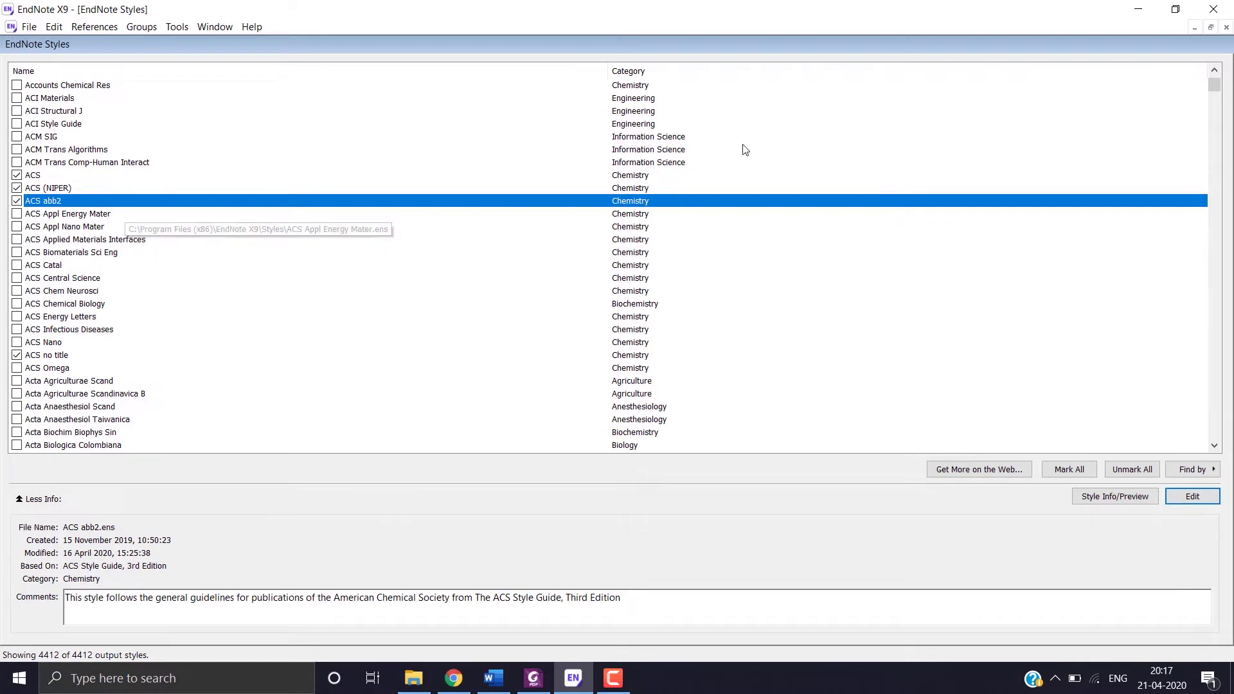
left_click_drag(1215, 93, 146, 207)
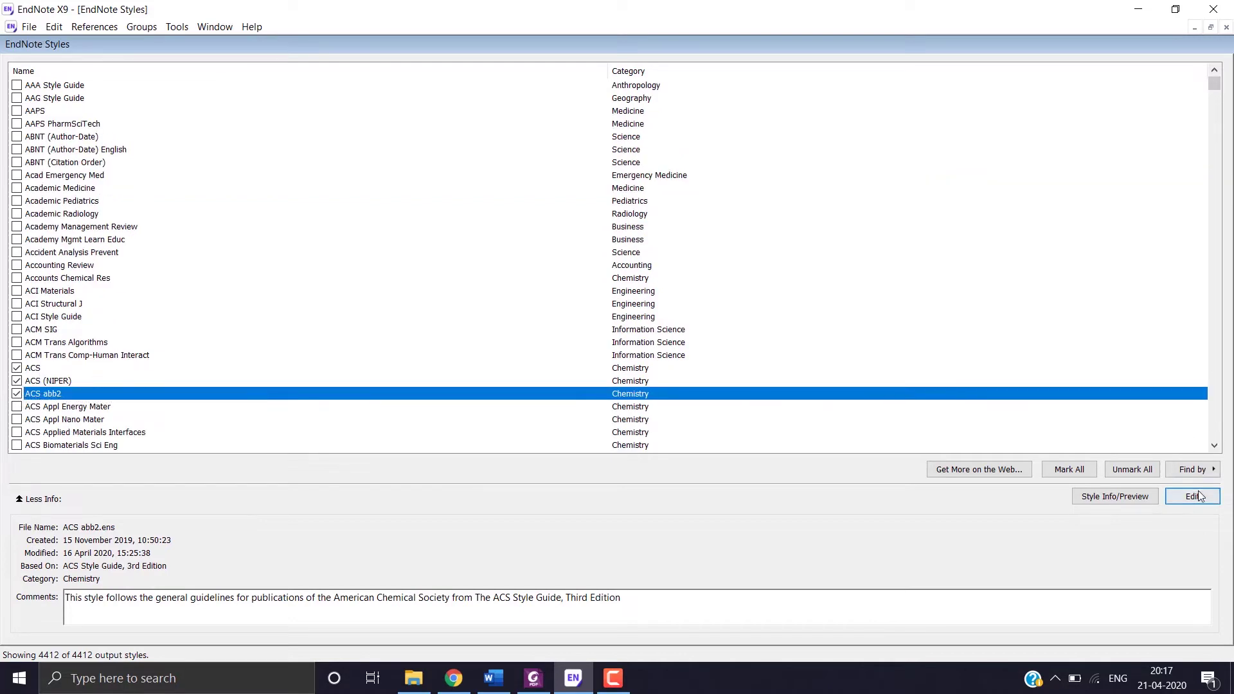
left_click(17, 381)
Choose ACS (NIPER) as the output style and preview the 1990 manganic salts reference as citation 1
left_click(1226, 27)
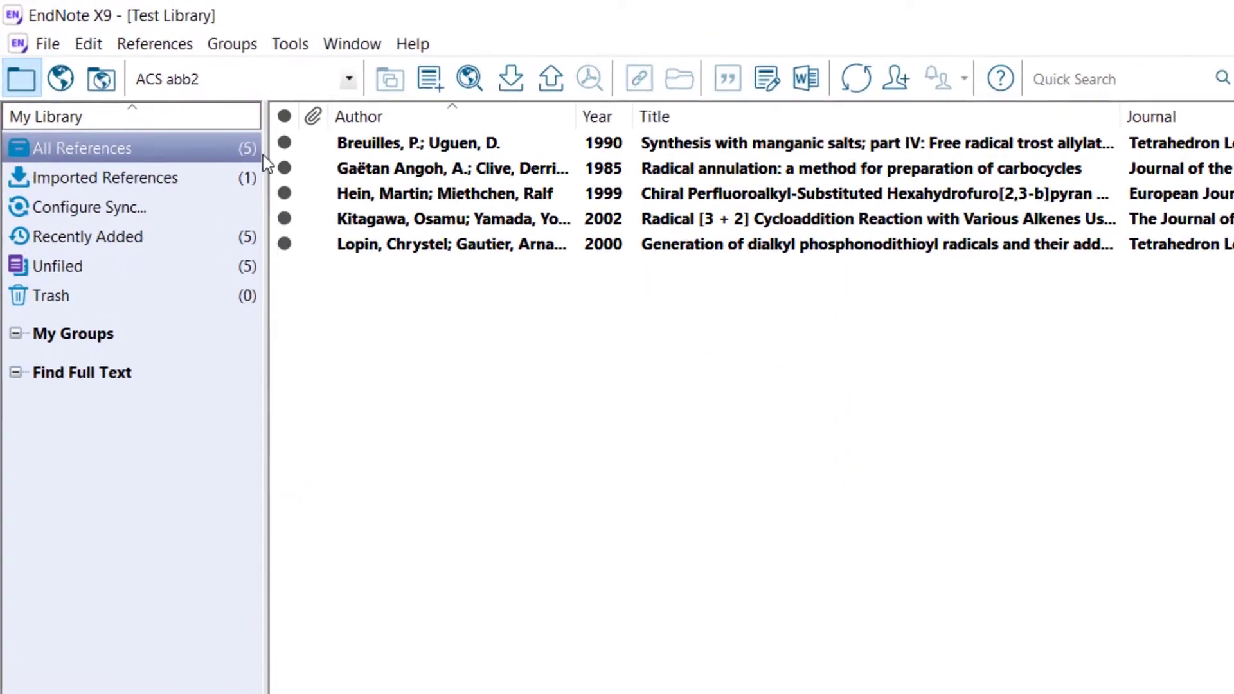
left_click(298, 85)
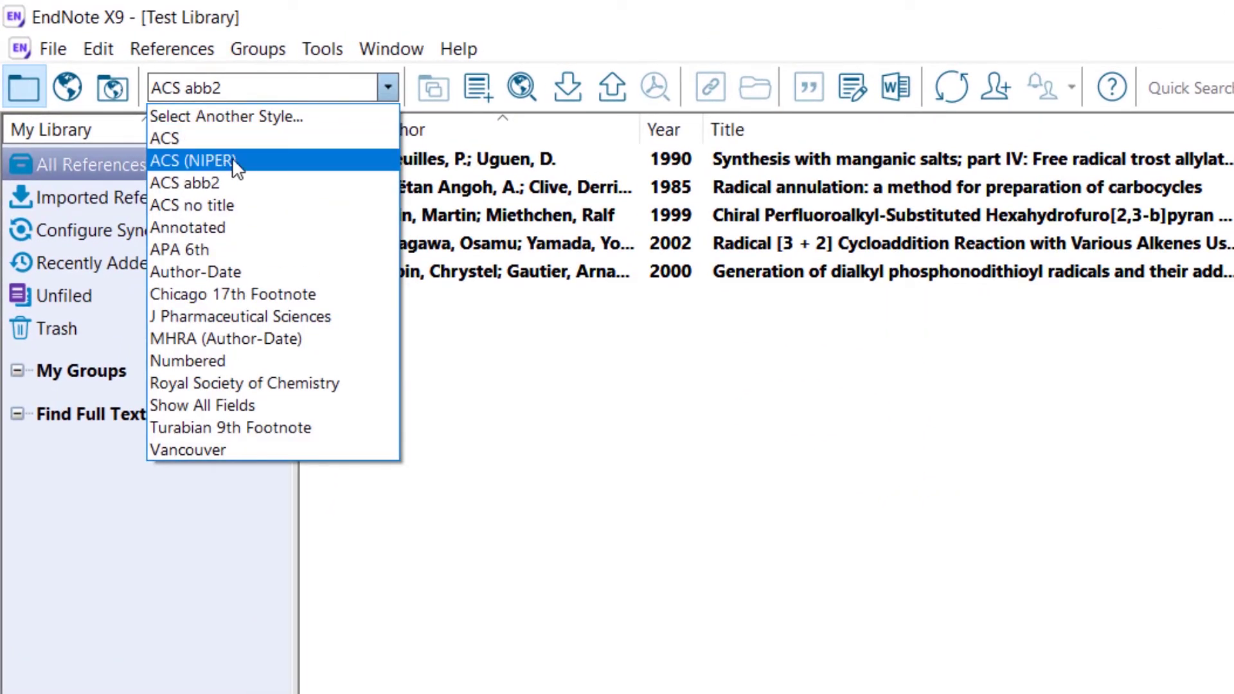
left_click(226, 161)
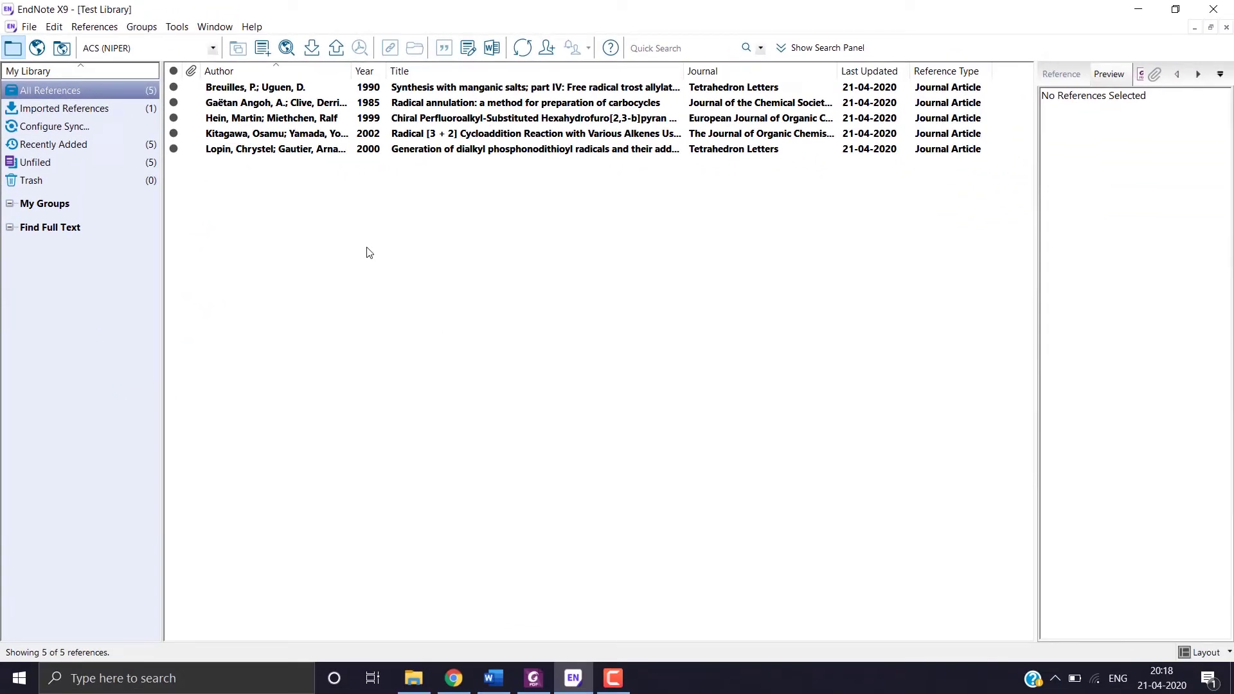
left_click(430, 92)
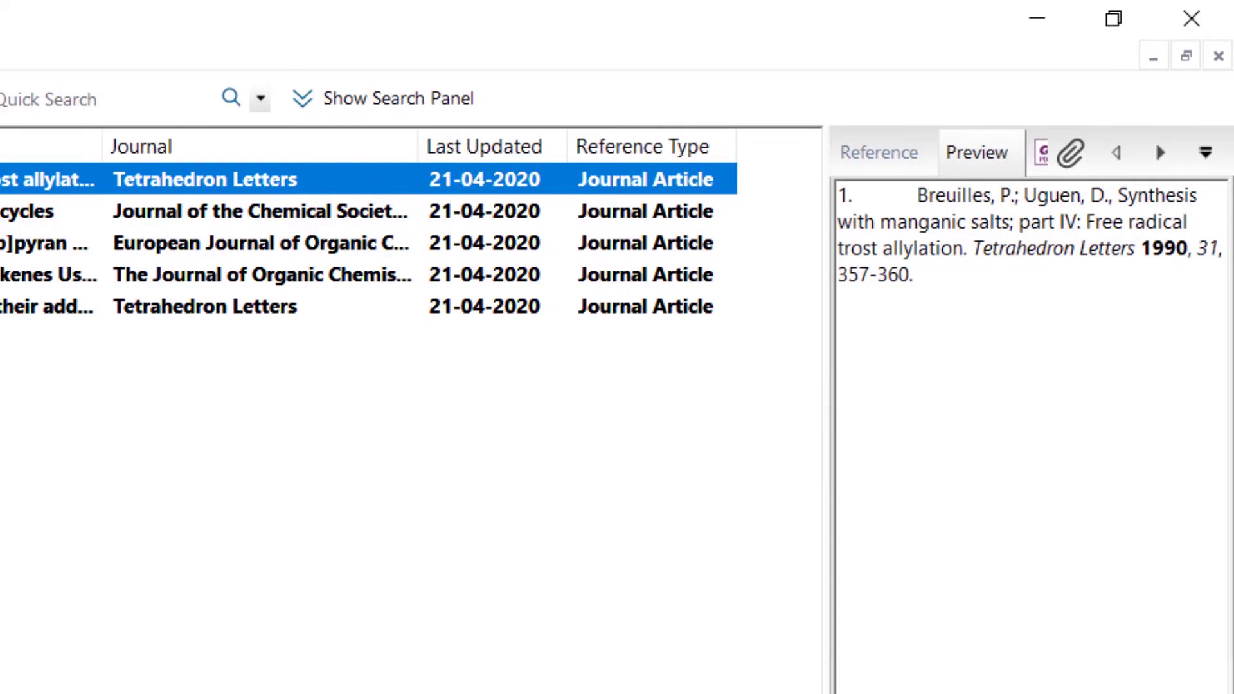
left_click(1033, 289)
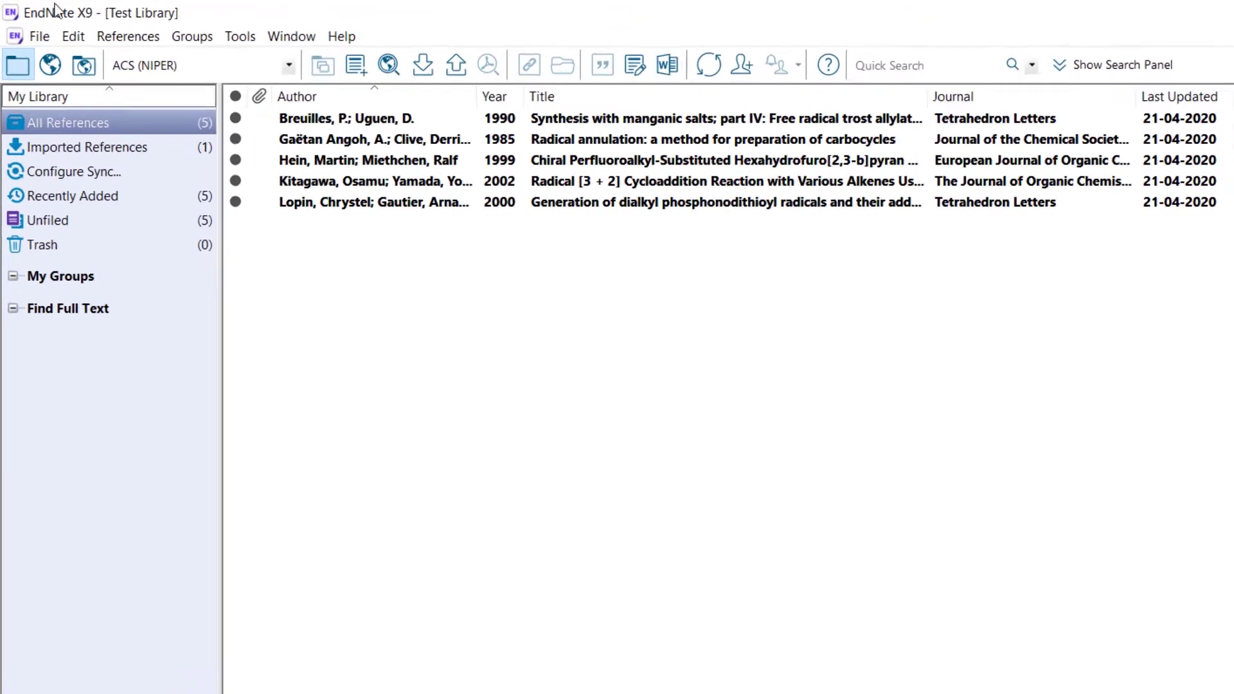
Delete the four existing terms from the Journals term list
left_click(186, 30)
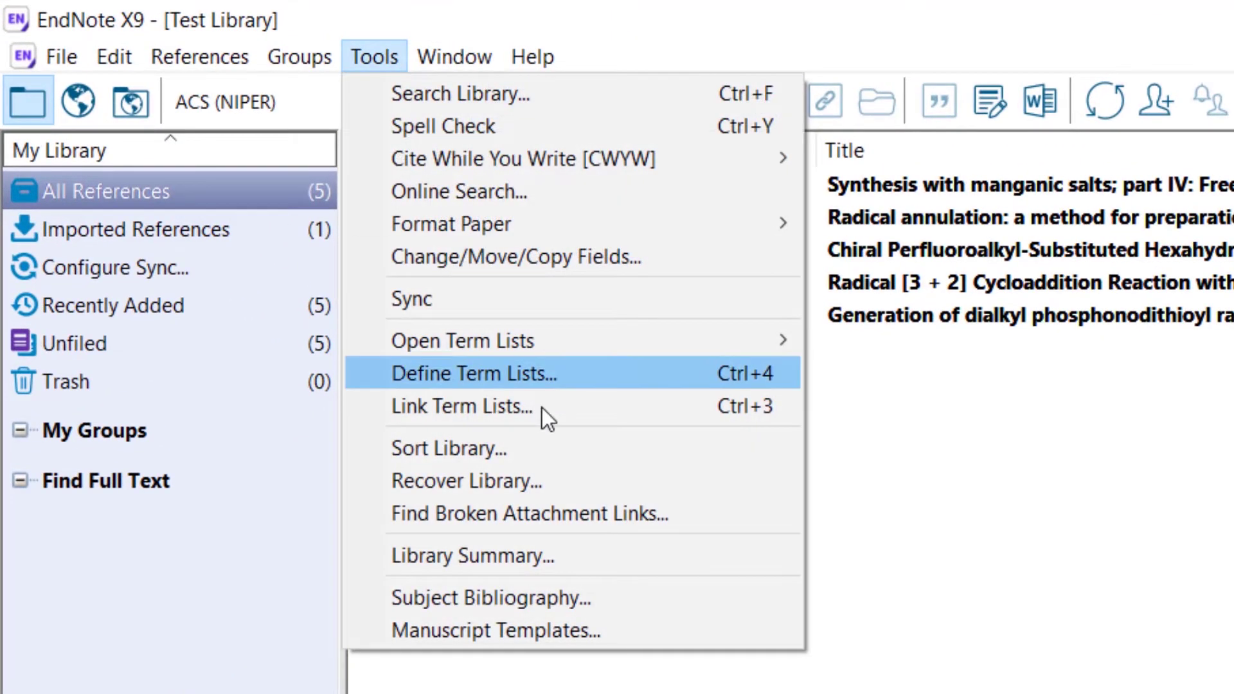
mouse_move(571, 343)
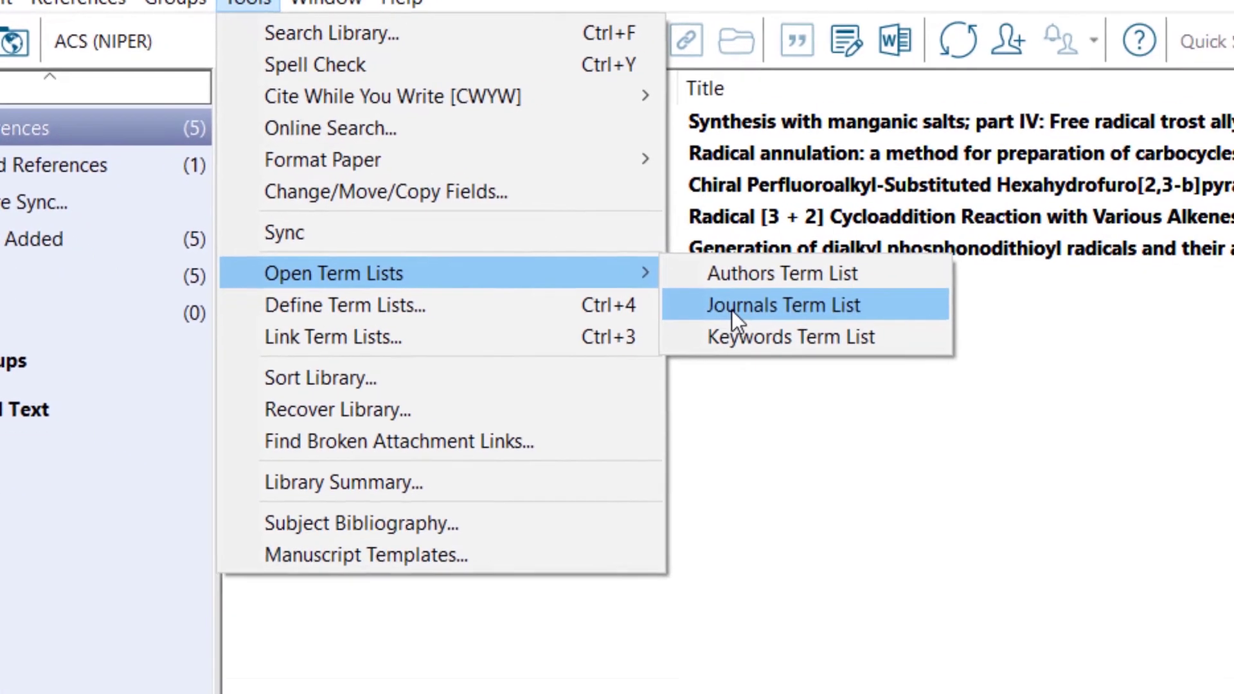
left_click(731, 308)
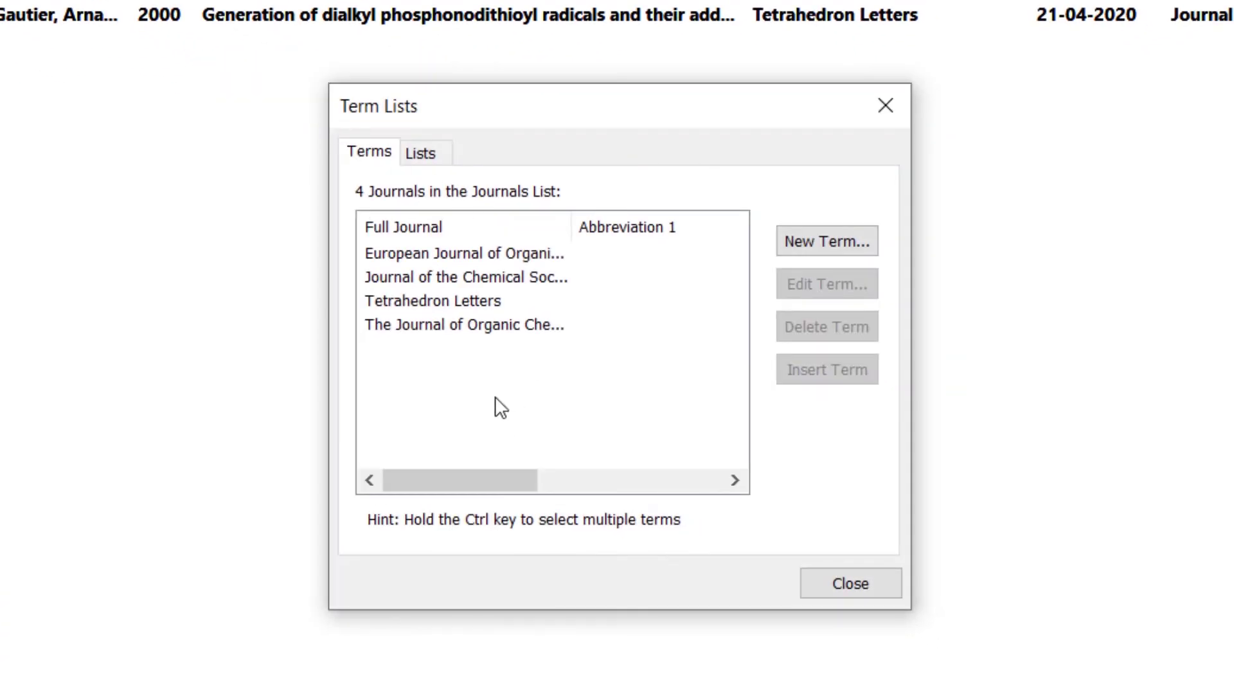
left_click_drag(502, 408, 443, 202)
left_click(850, 333)
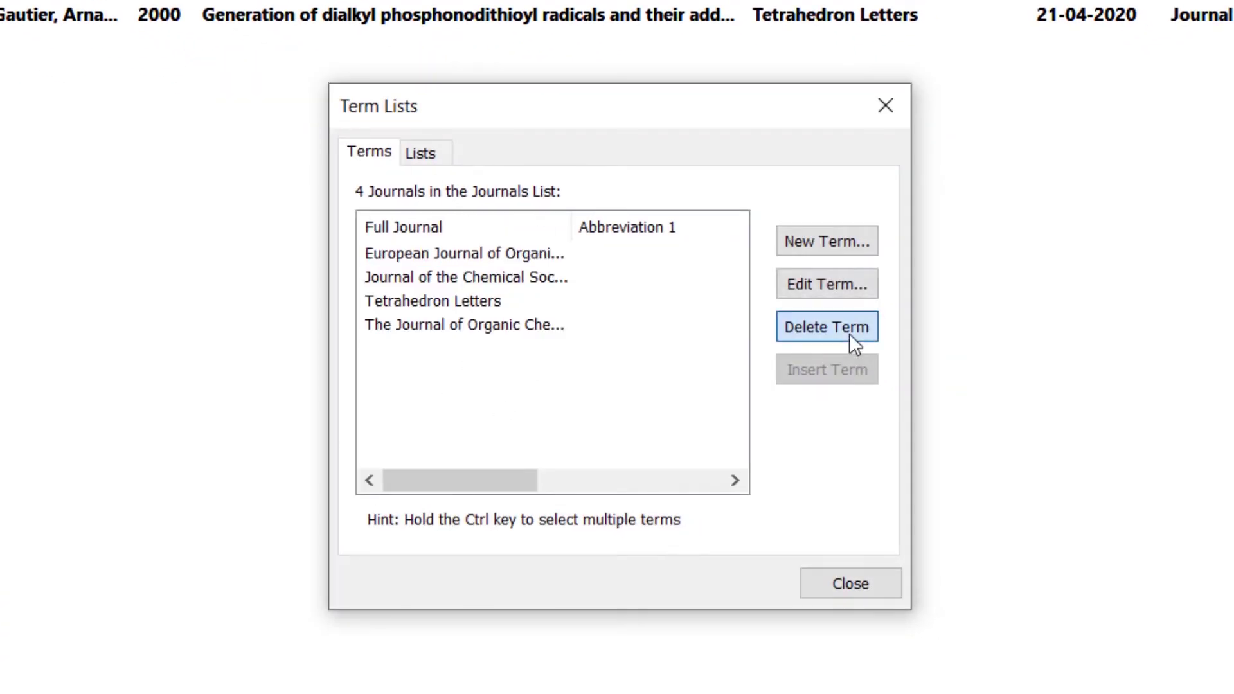
Import the Chemical.txt term list into Journals, adding 1356 journals with abbreviations
left_click(438, 159)
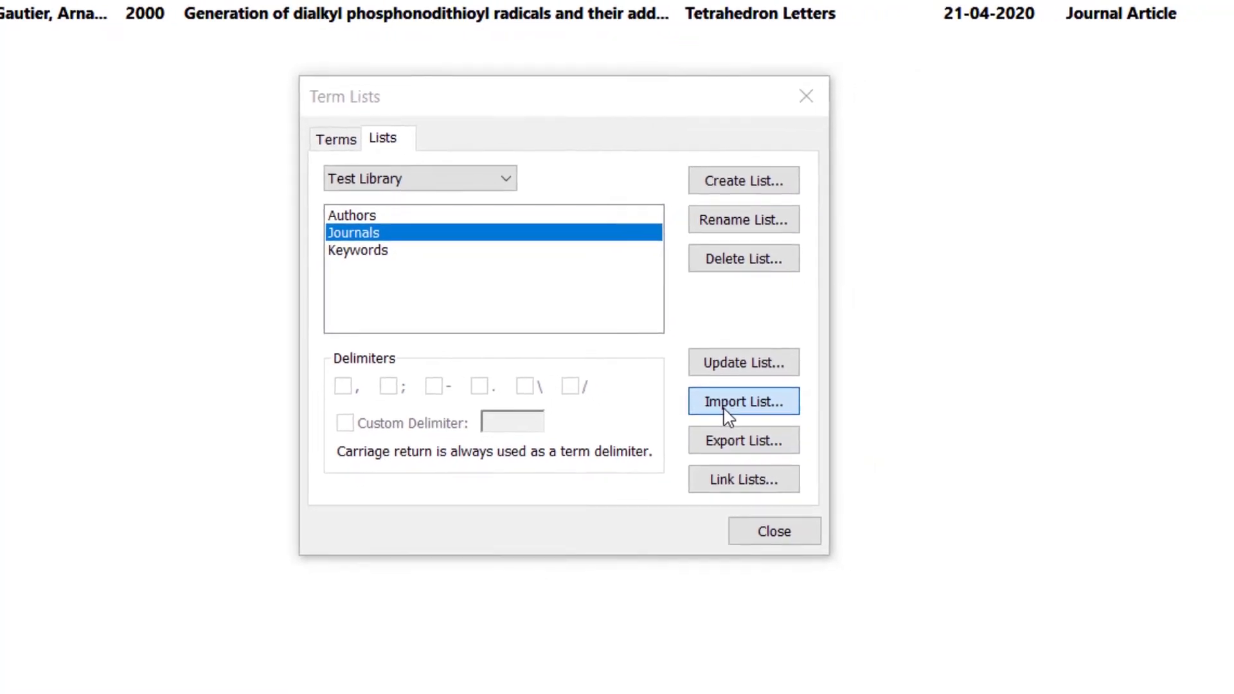
left_click(730, 415)
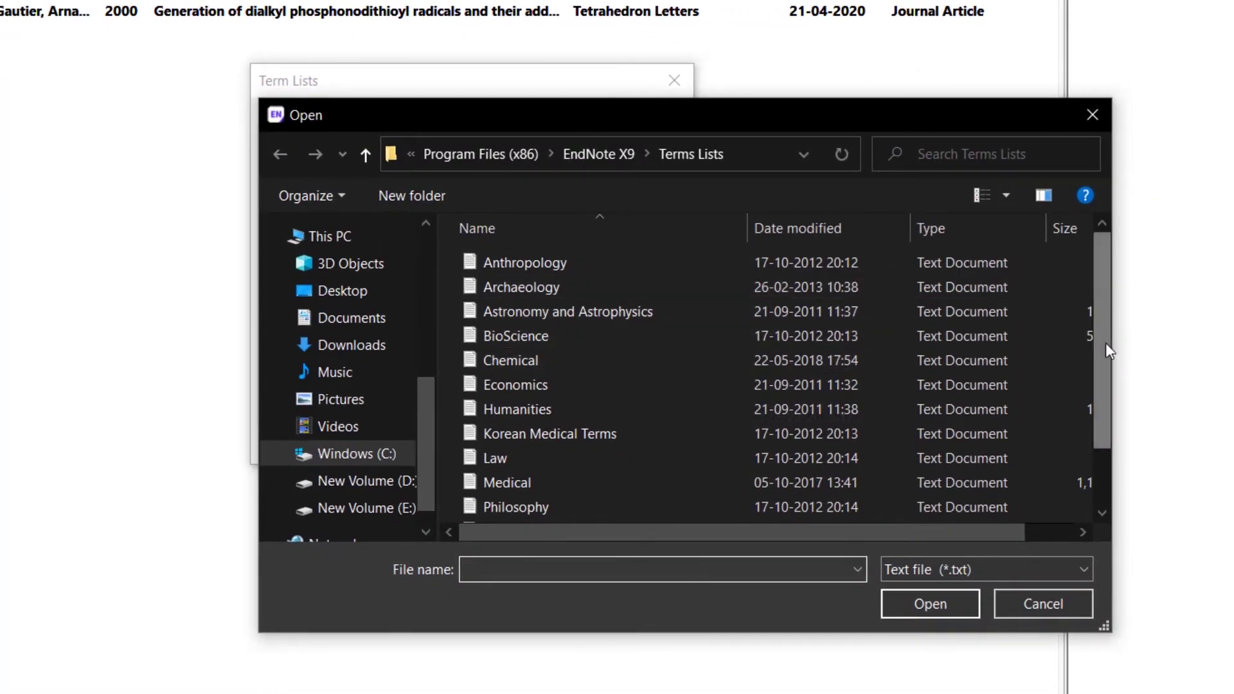
left_click_drag(1106, 347, 1097, 320)
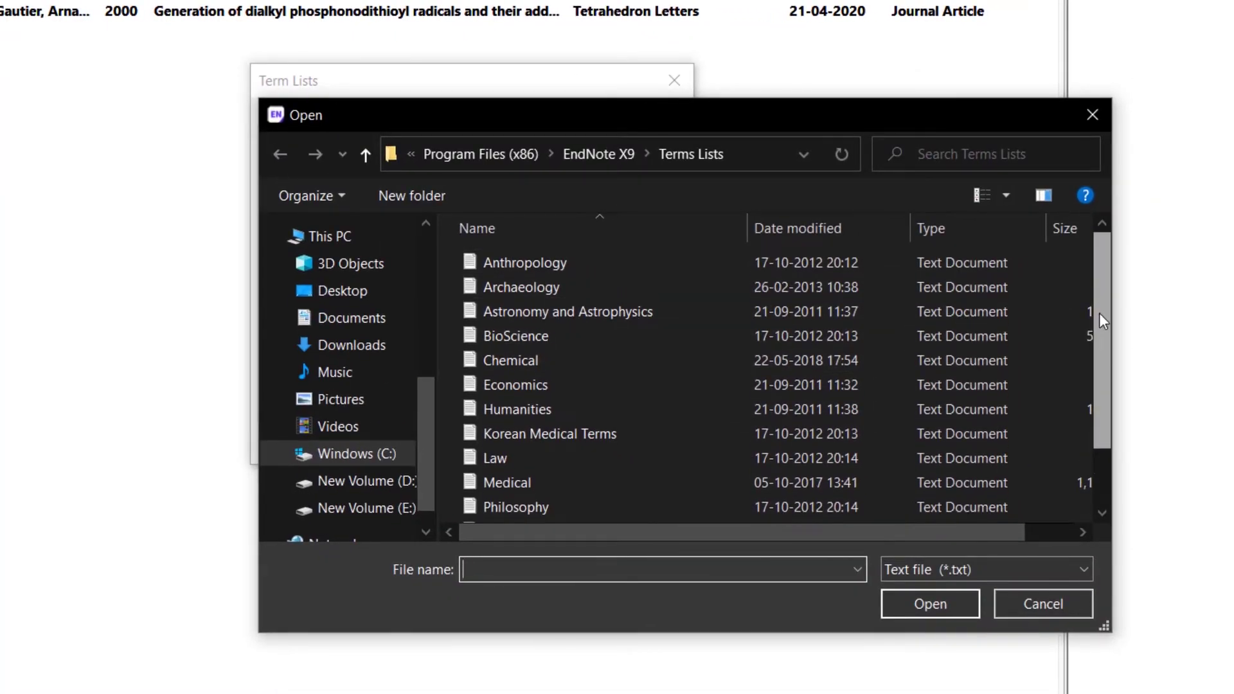
left_click(537, 363)
left_click(954, 604)
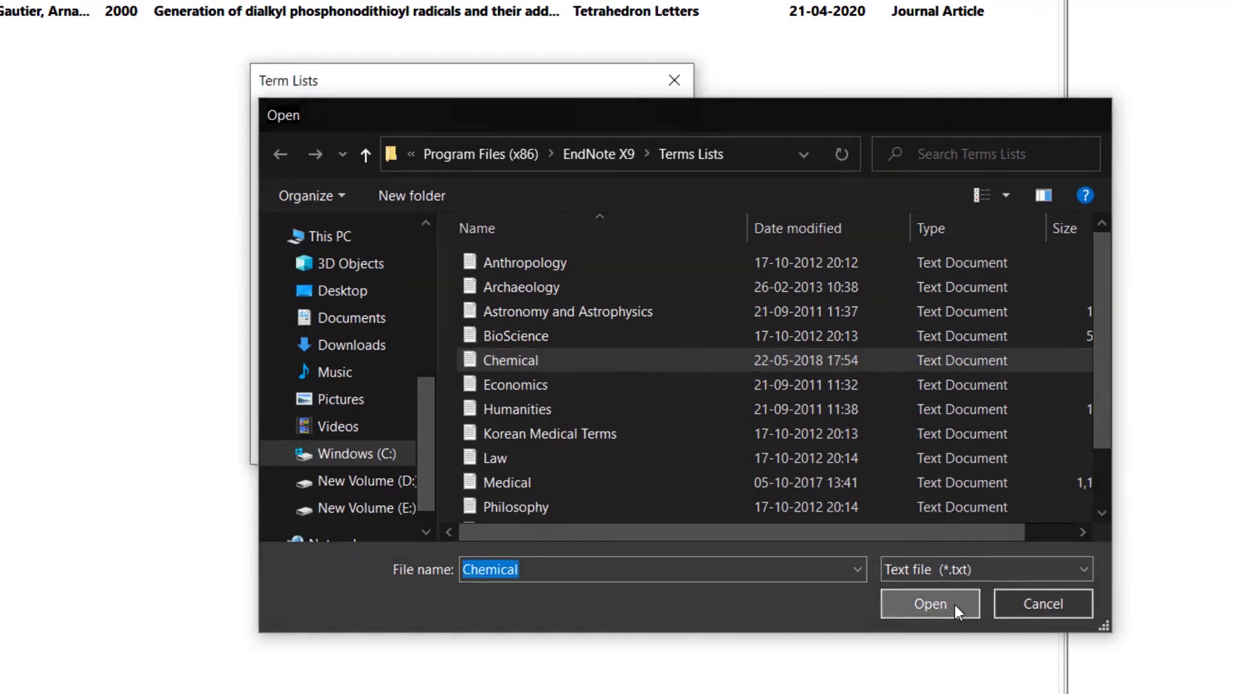
left_click(596, 326)
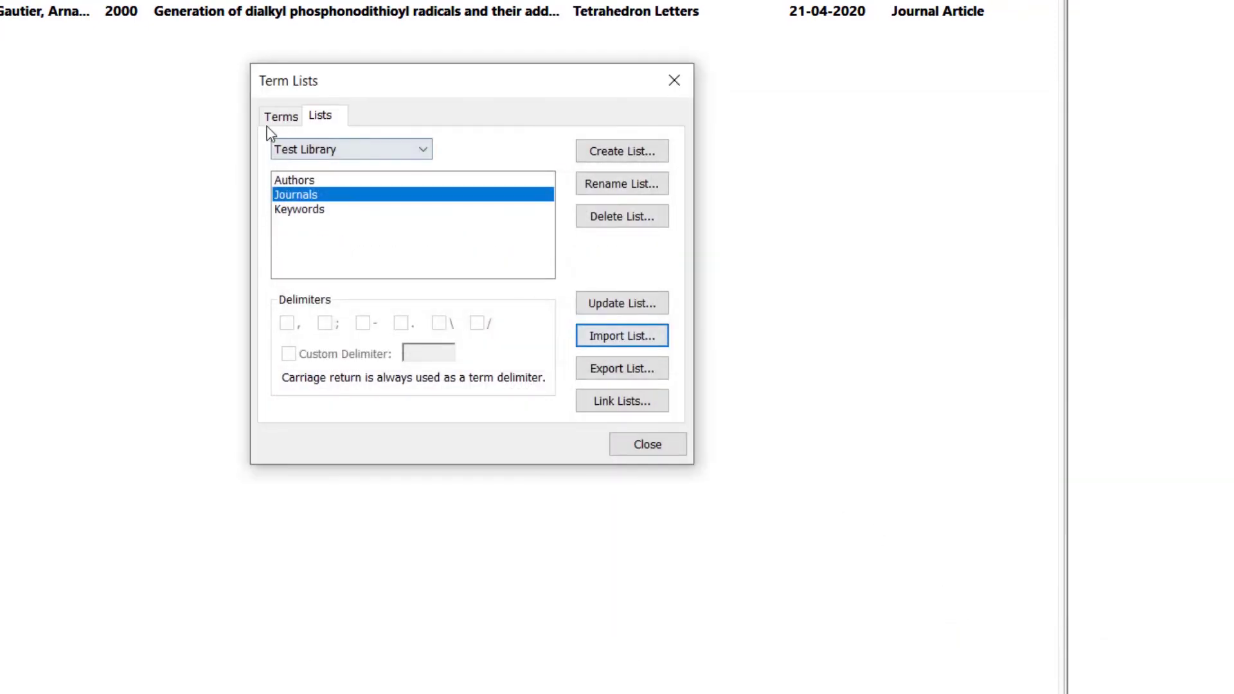
left_click(272, 122)
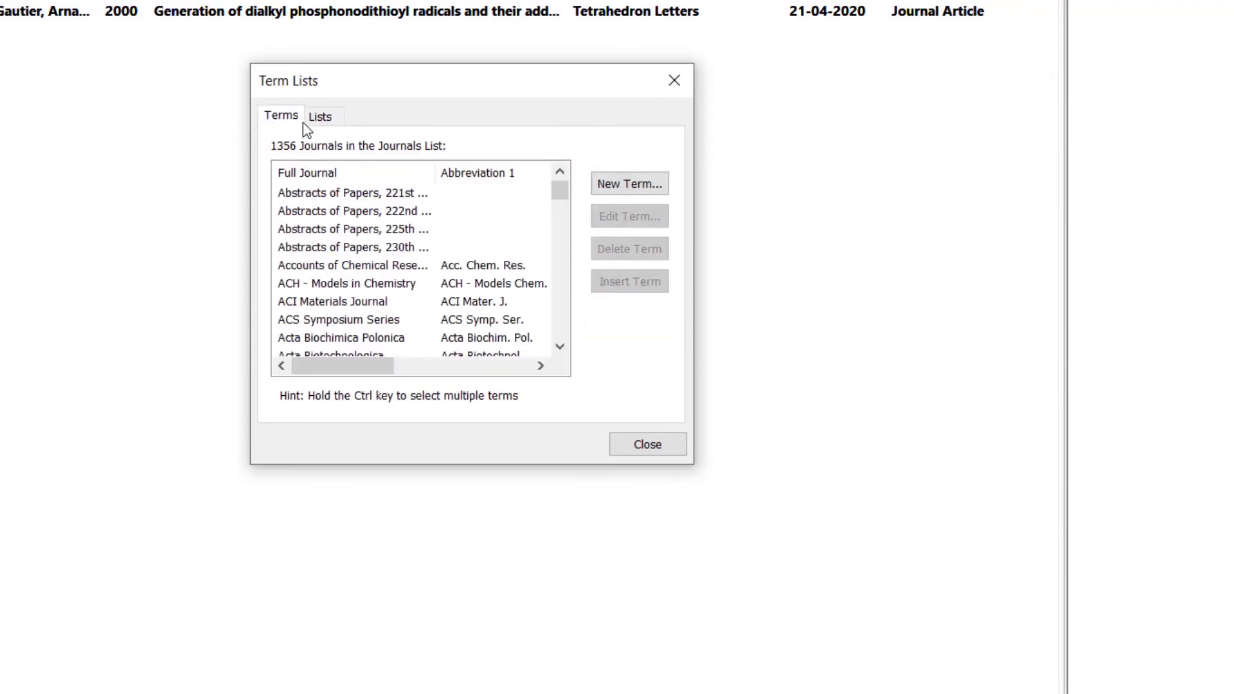
left_click(643, 444)
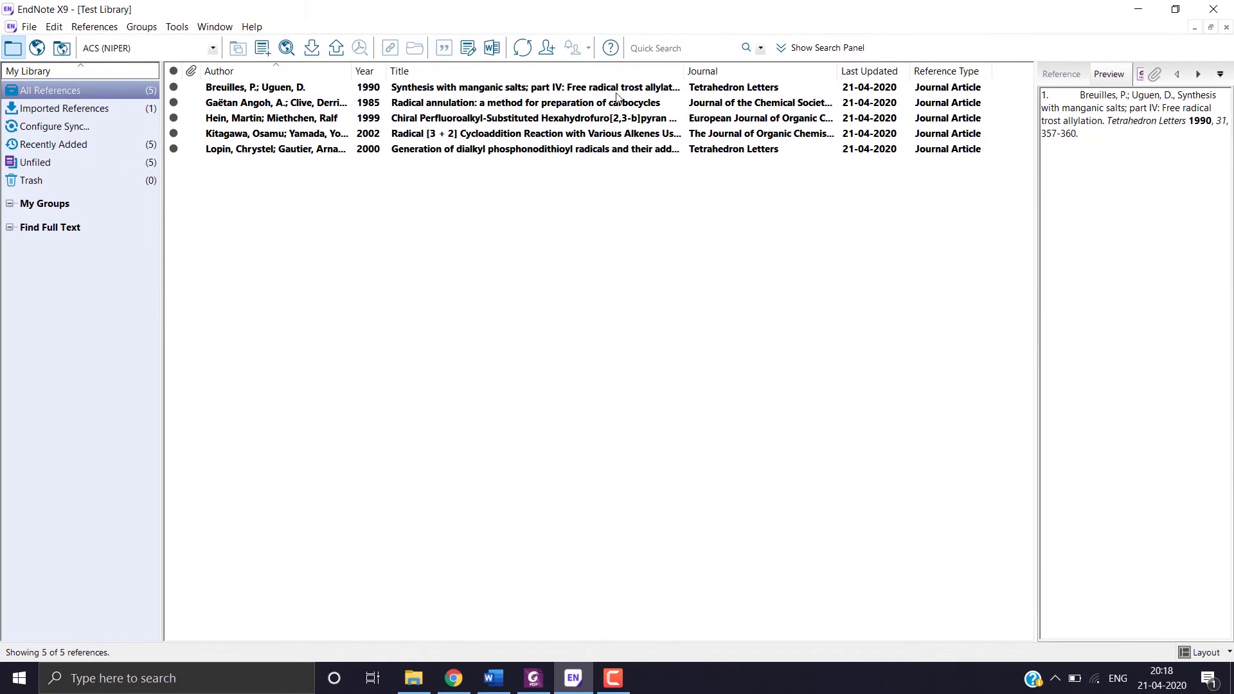
Select the 1985 radical annulation reference and confirm the preview shows 'J. Chem. Soc., Chem. Commun.'
left_click(622, 93)
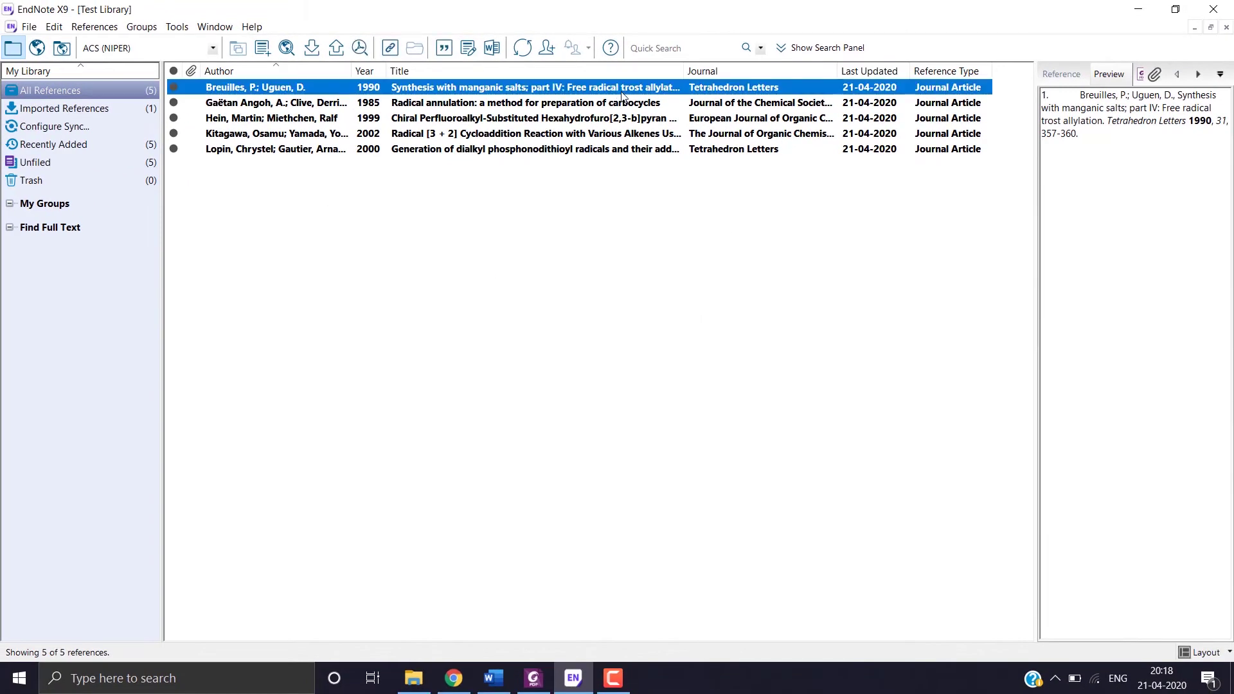
left_click(671, 118)
left_click(677, 100)
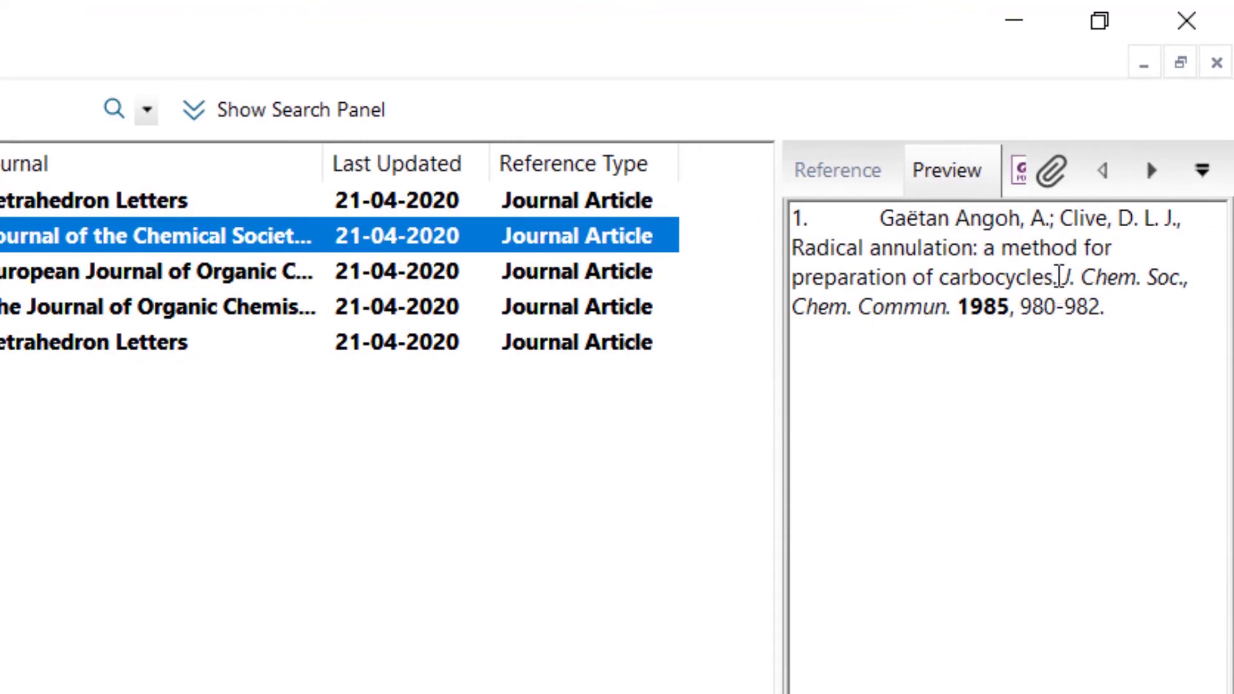
left_click(1066, 277)
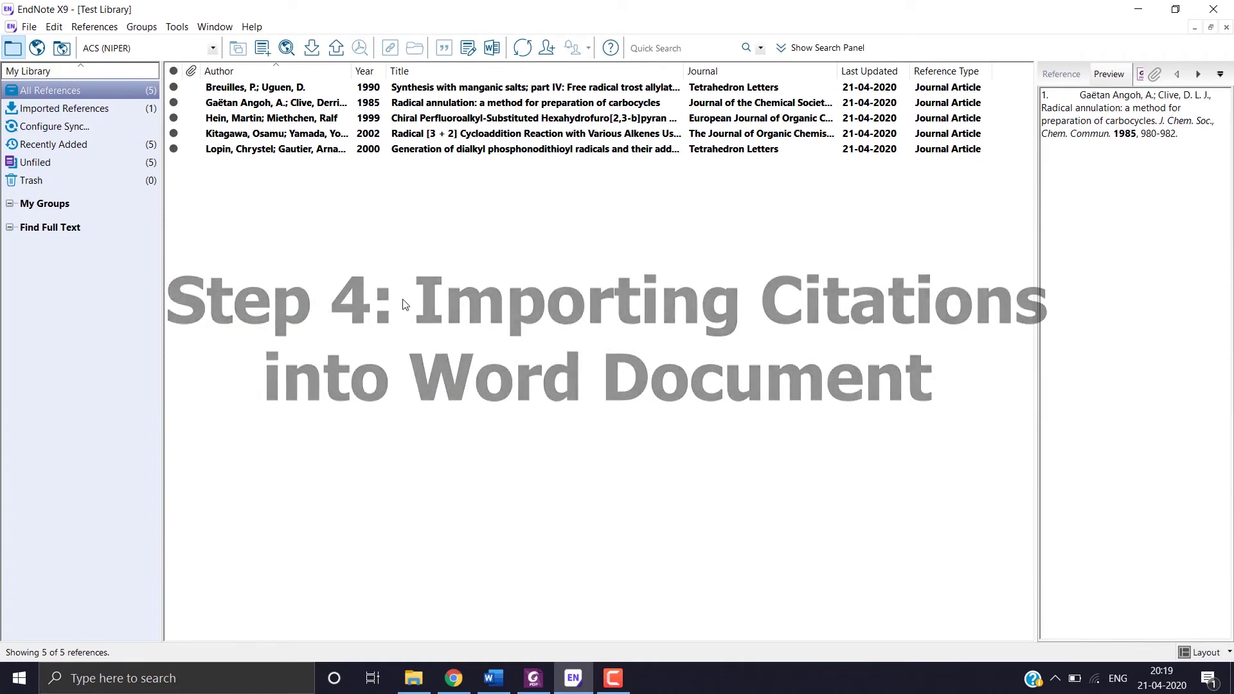
Set the Word document's EndNote citation style to ACS (NIPER) with the cursor at the document end
left_click(499, 679)
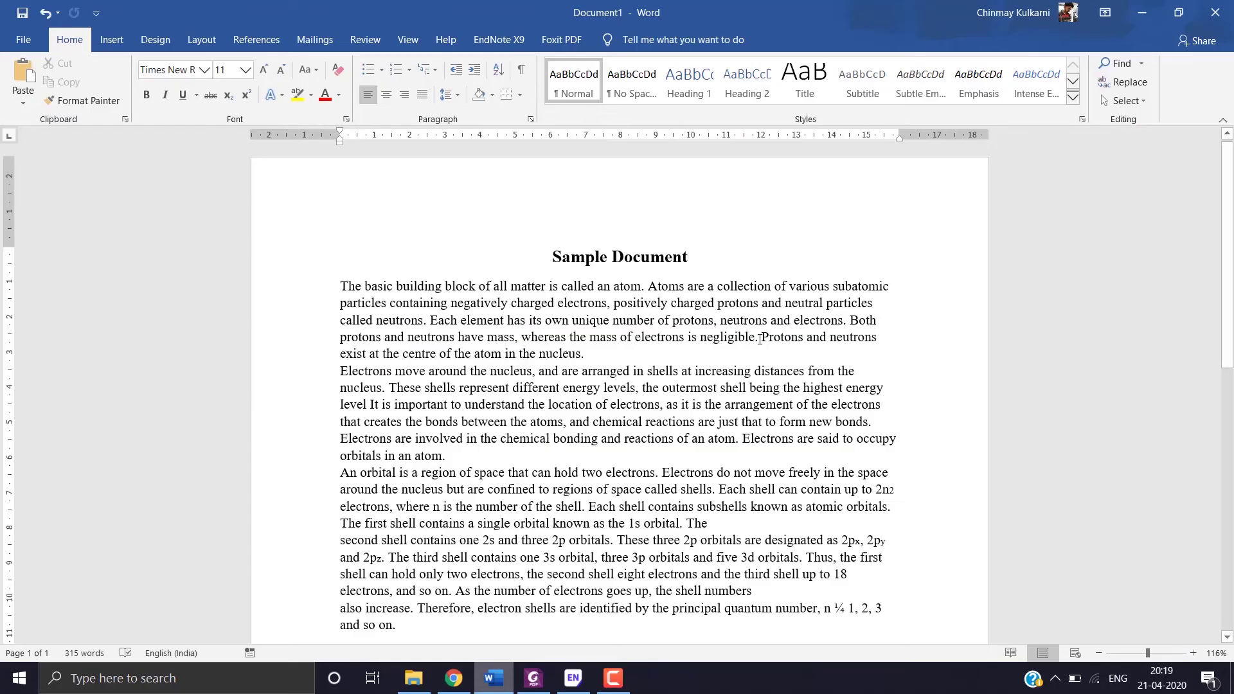
key("ctrl+End")
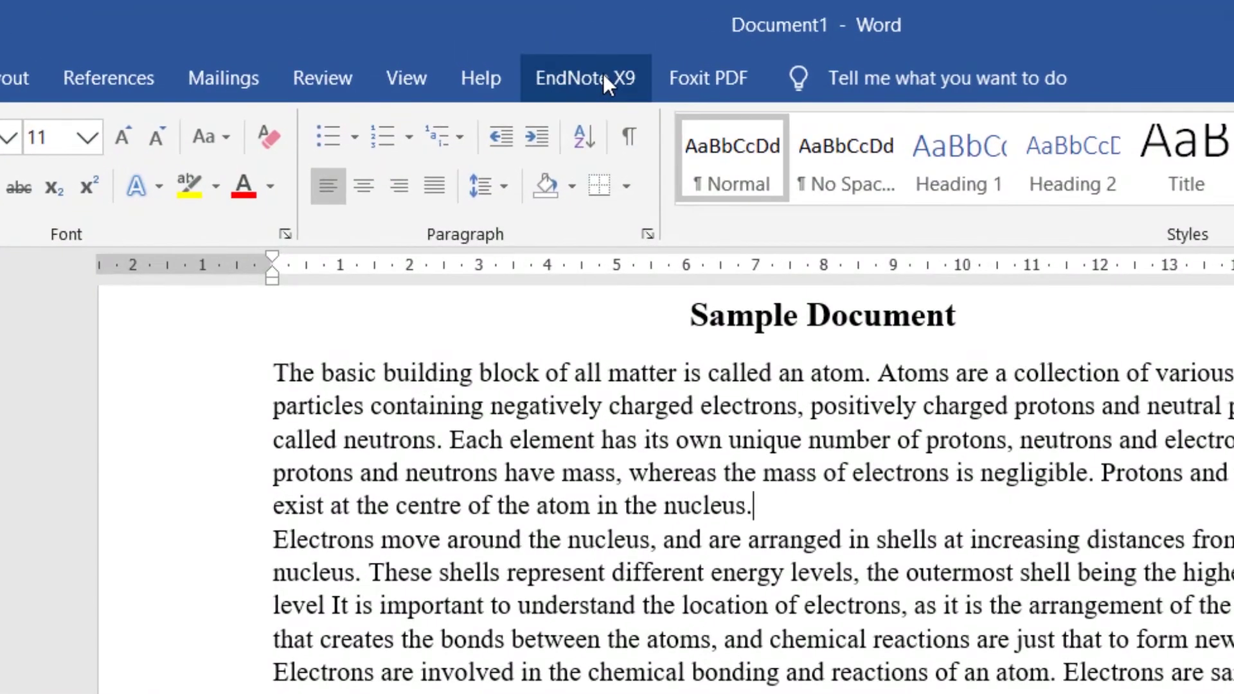
left_click(603, 74)
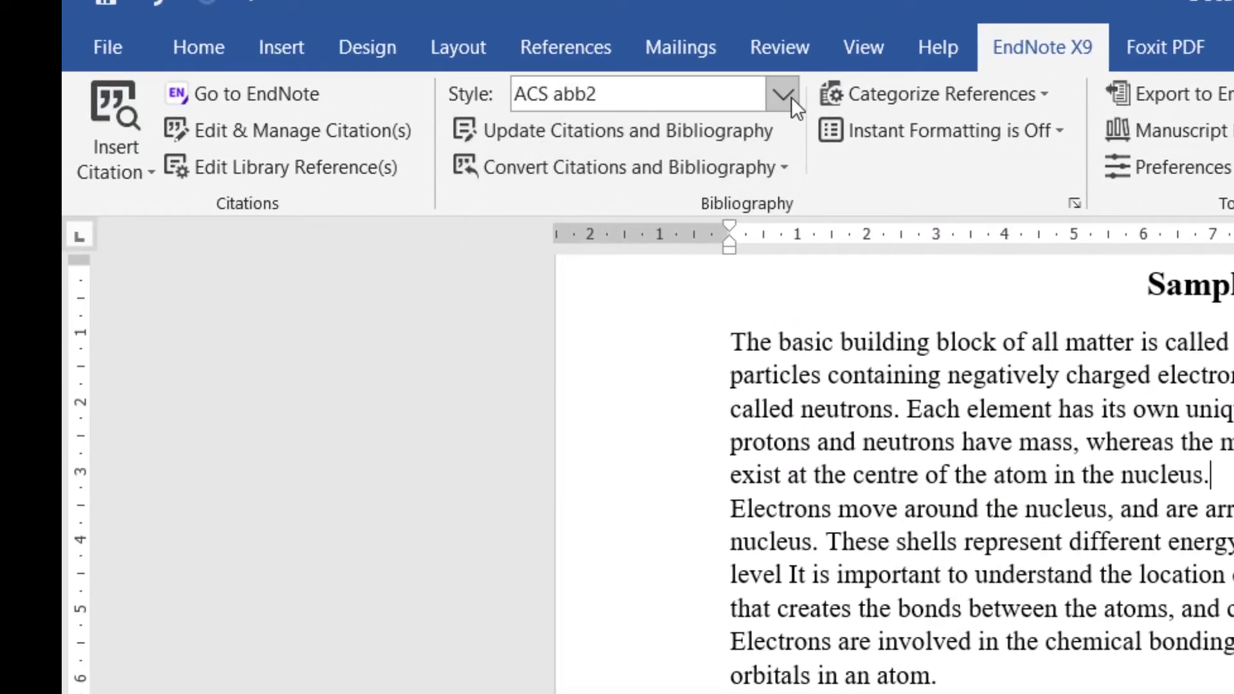
left_click(789, 98)
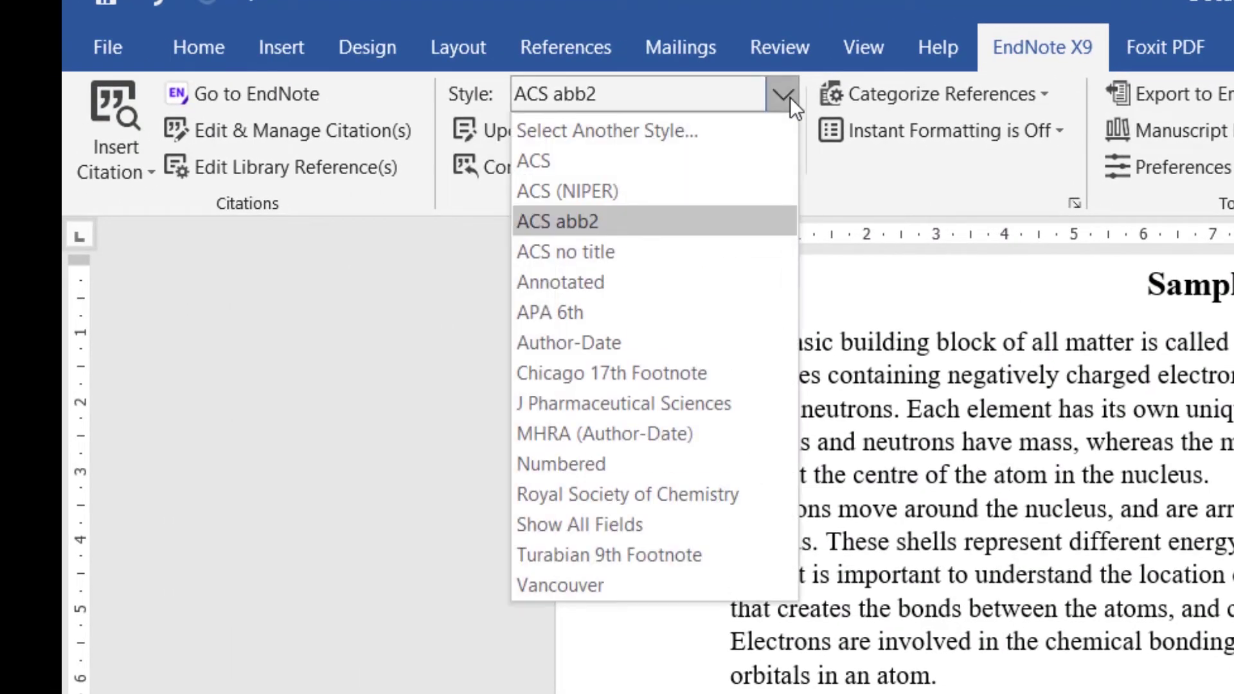
left_click(754, 191)
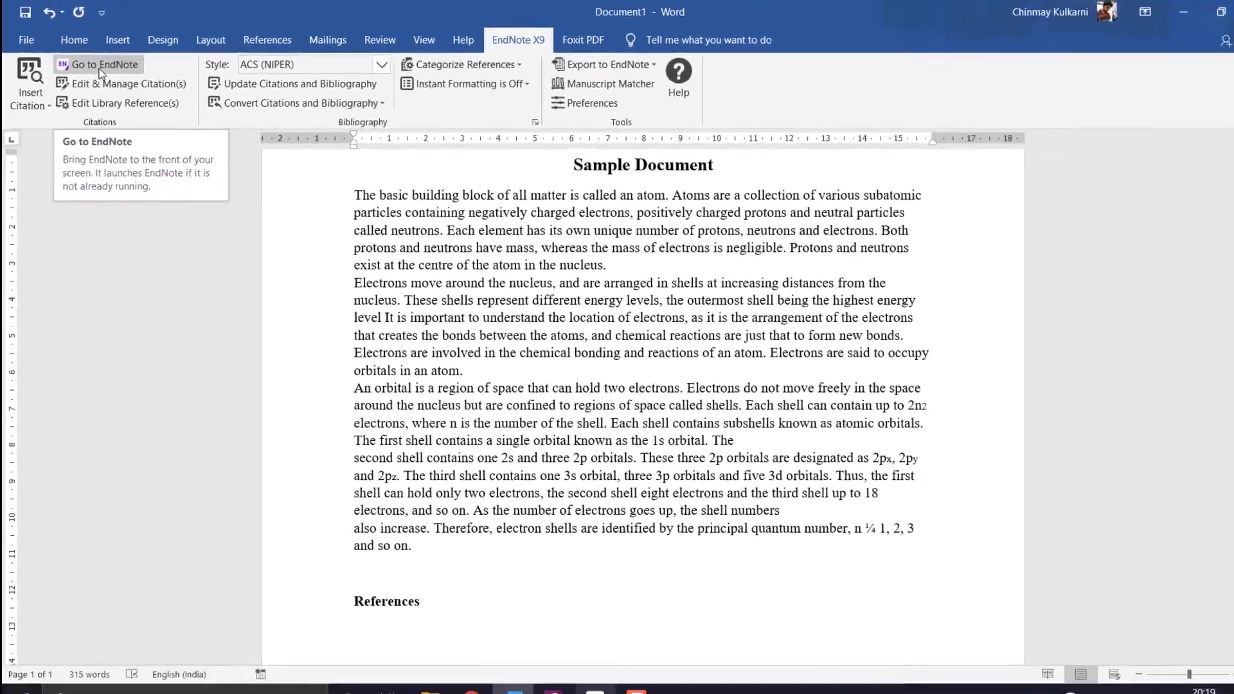
Select the 1990 manganic salts reference in the EndNote library and return to Word
left_click(101, 73)
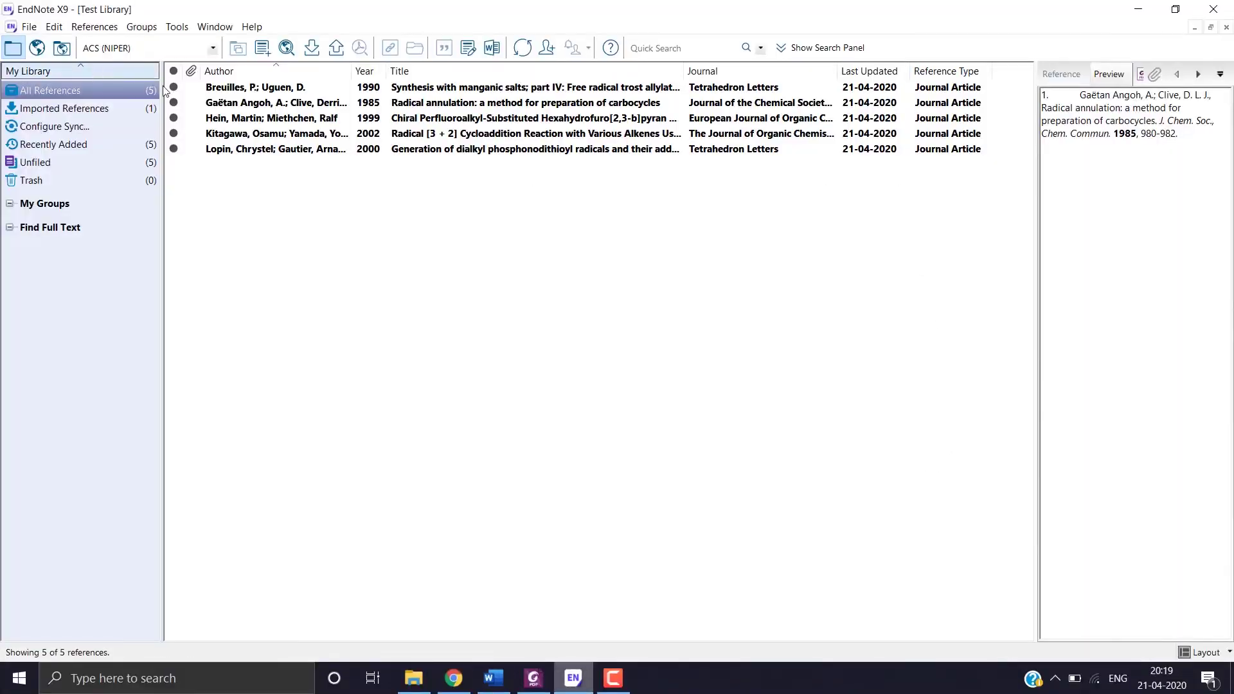
left_click(303, 93)
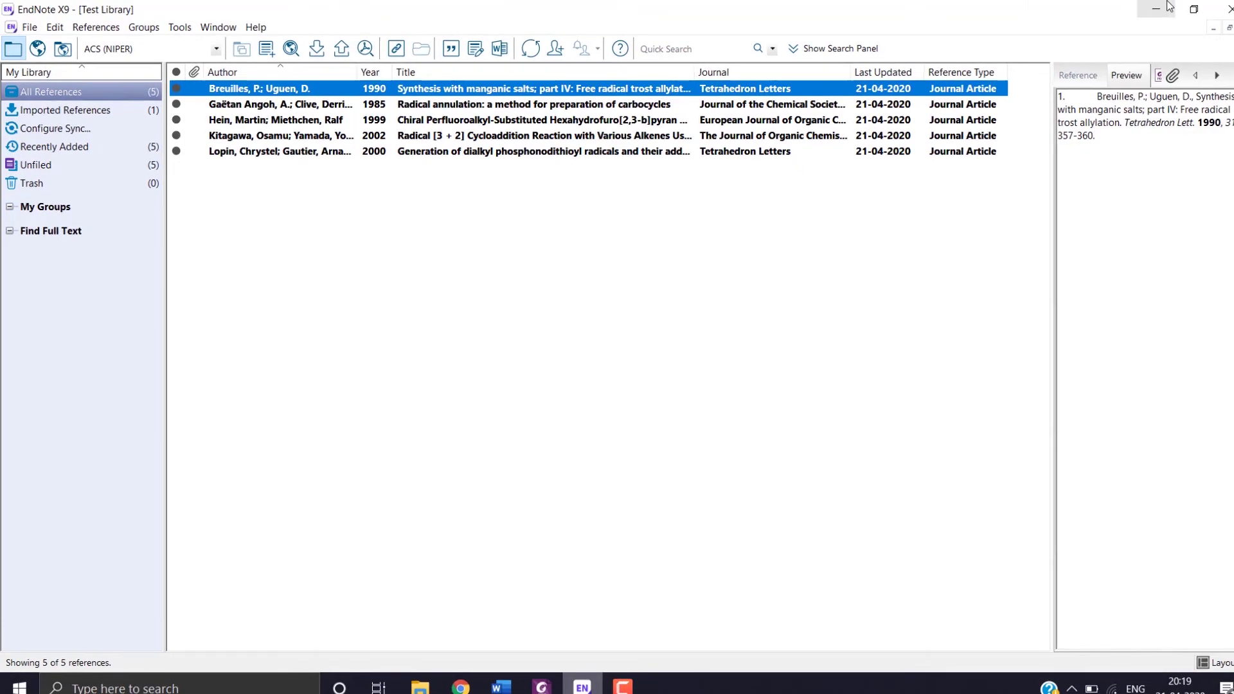
key("alt+Tab")
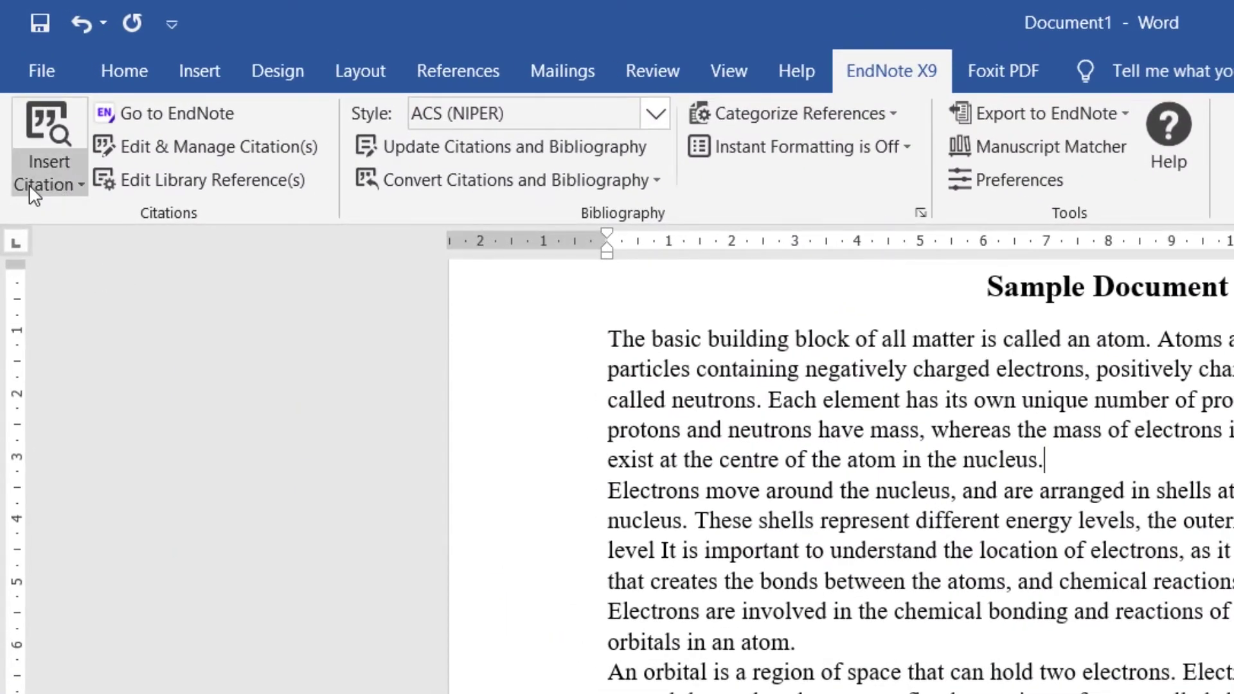
Insert the 1990 reference as citation 1 after 'nucleus.' and the 1985 reference as citation 2 after 'atom.'
left_click(55, 183)
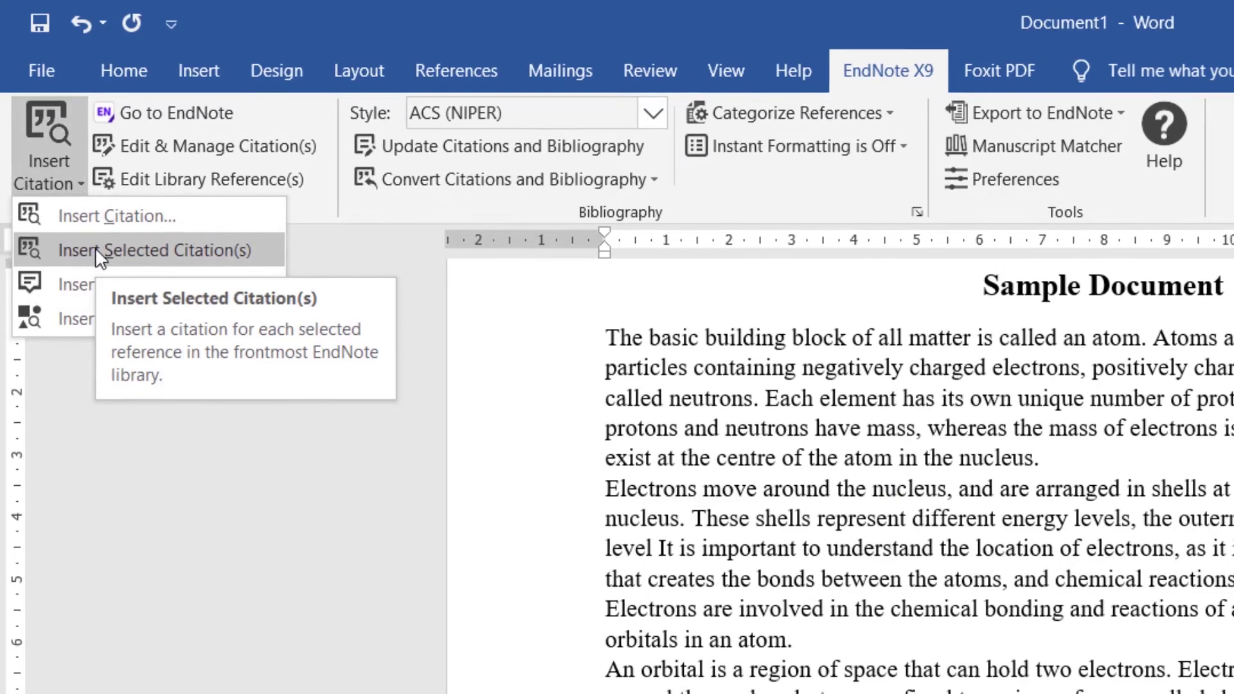
left_click(95, 248)
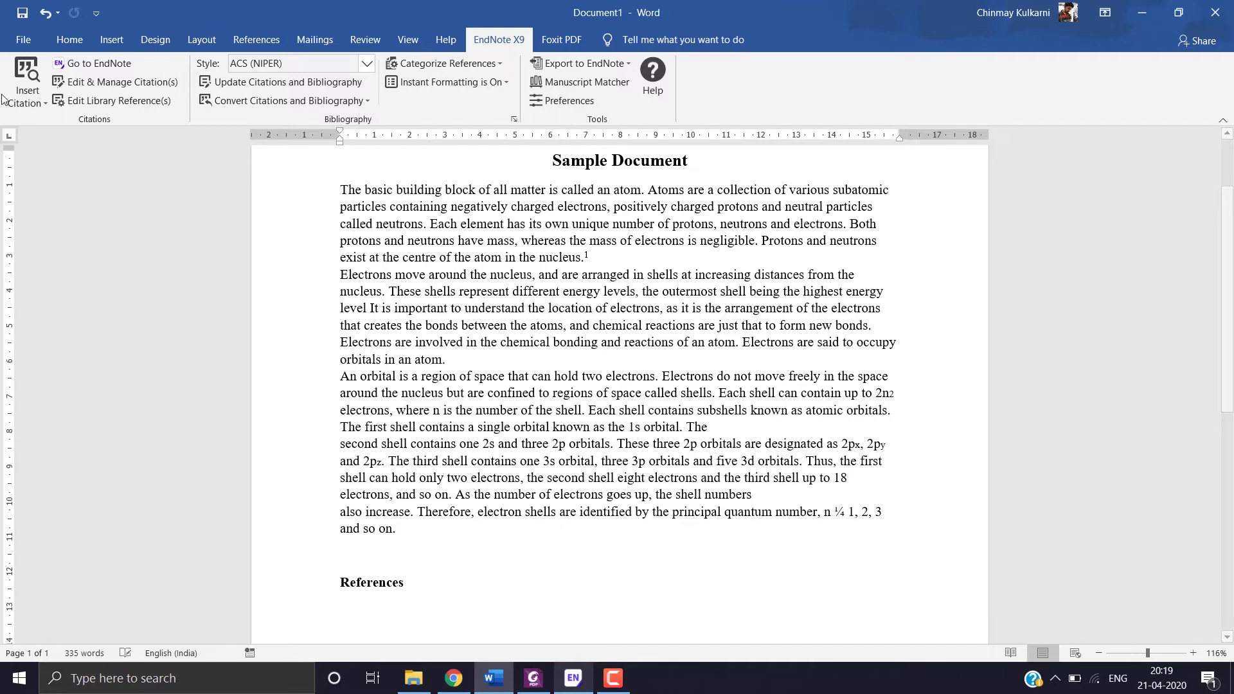
left_click(97, 63)
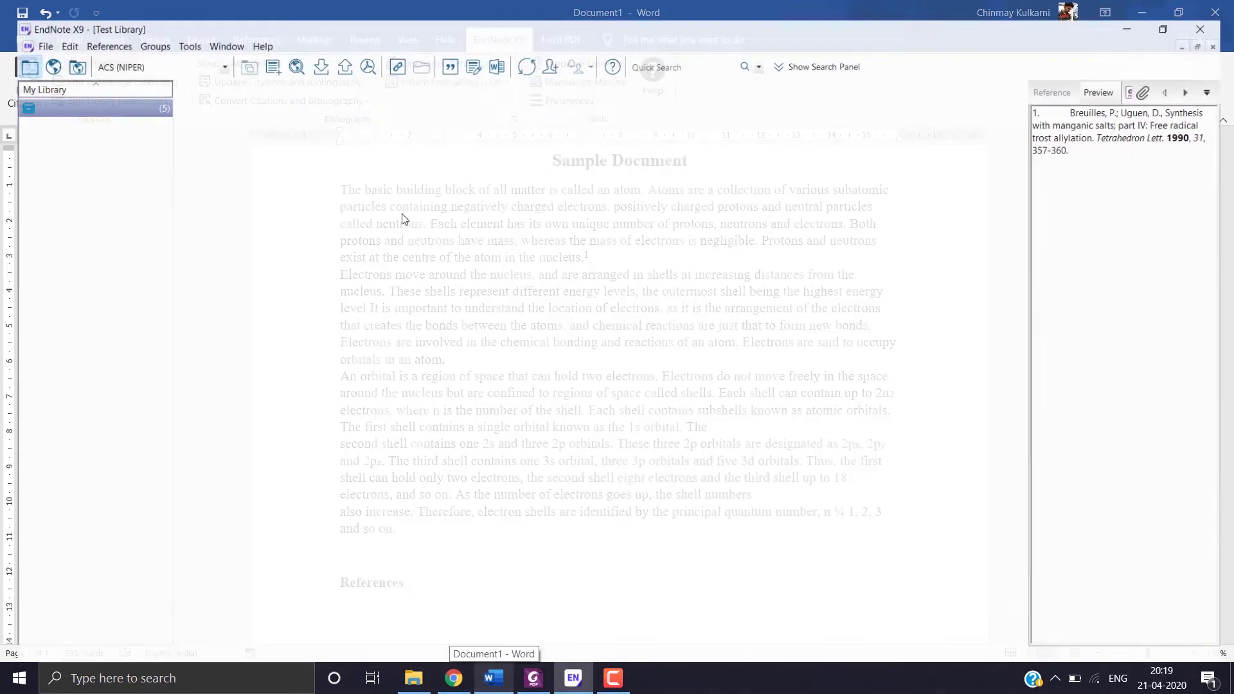
left_click(310, 106)
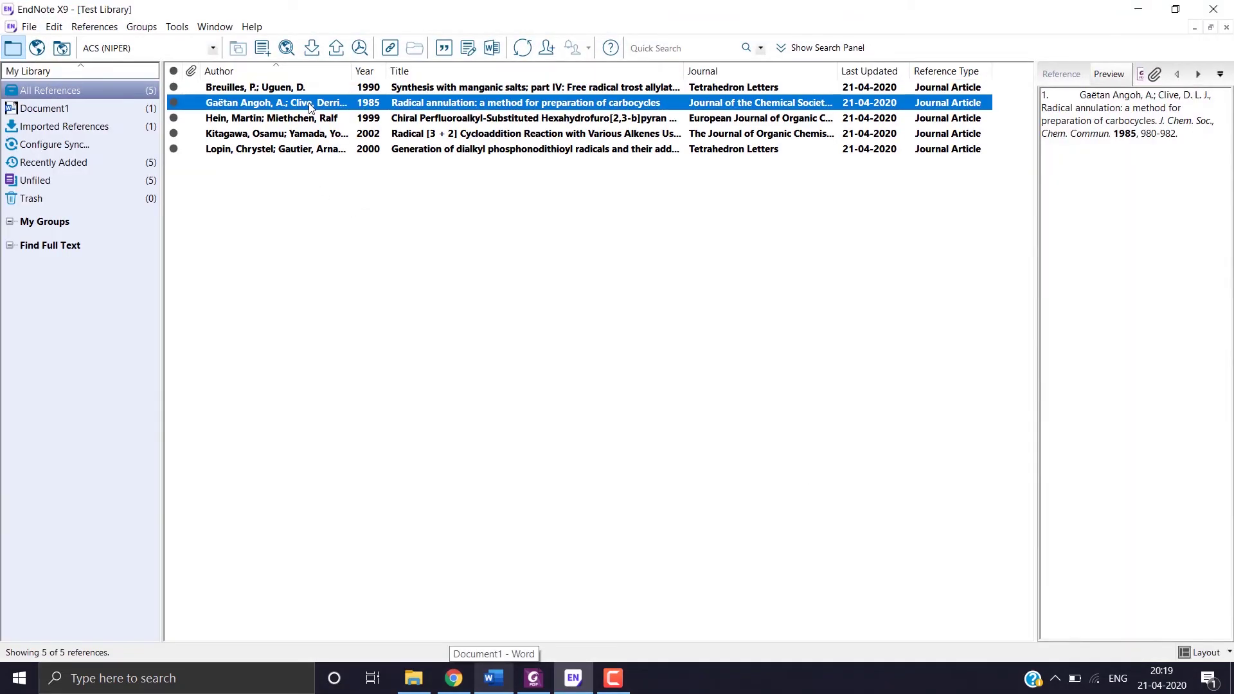
left_click(1151, 13)
left_click(33, 103)
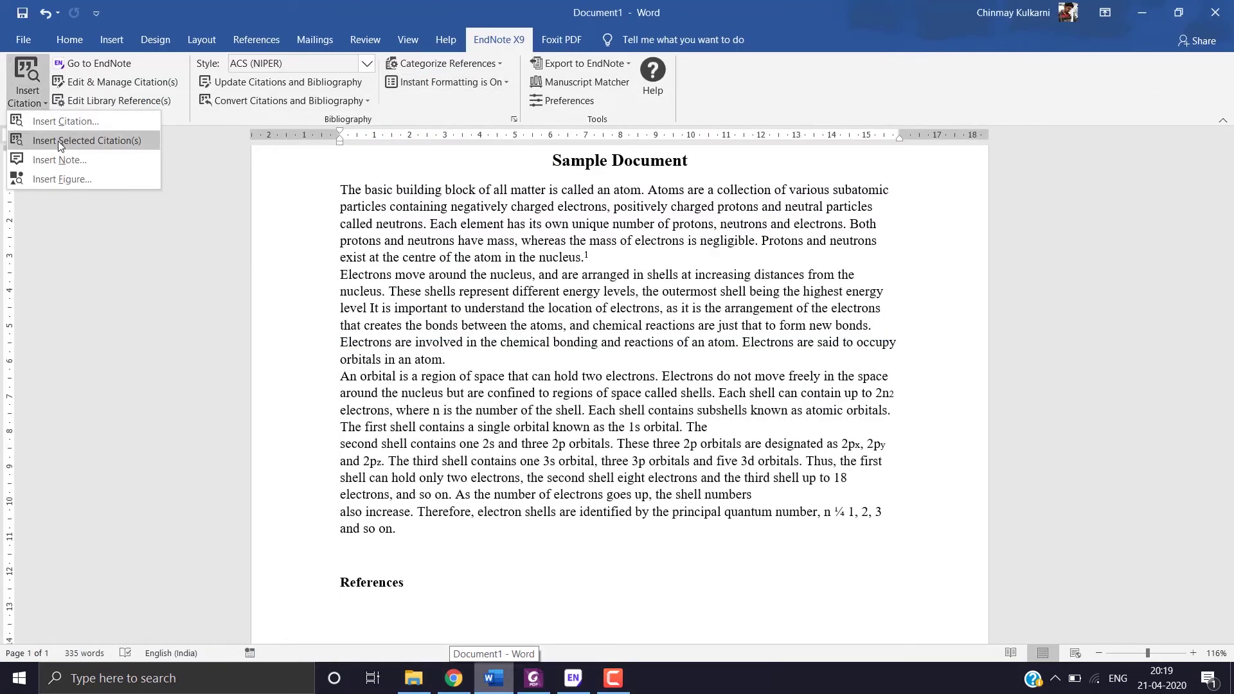
left_click(64, 141)
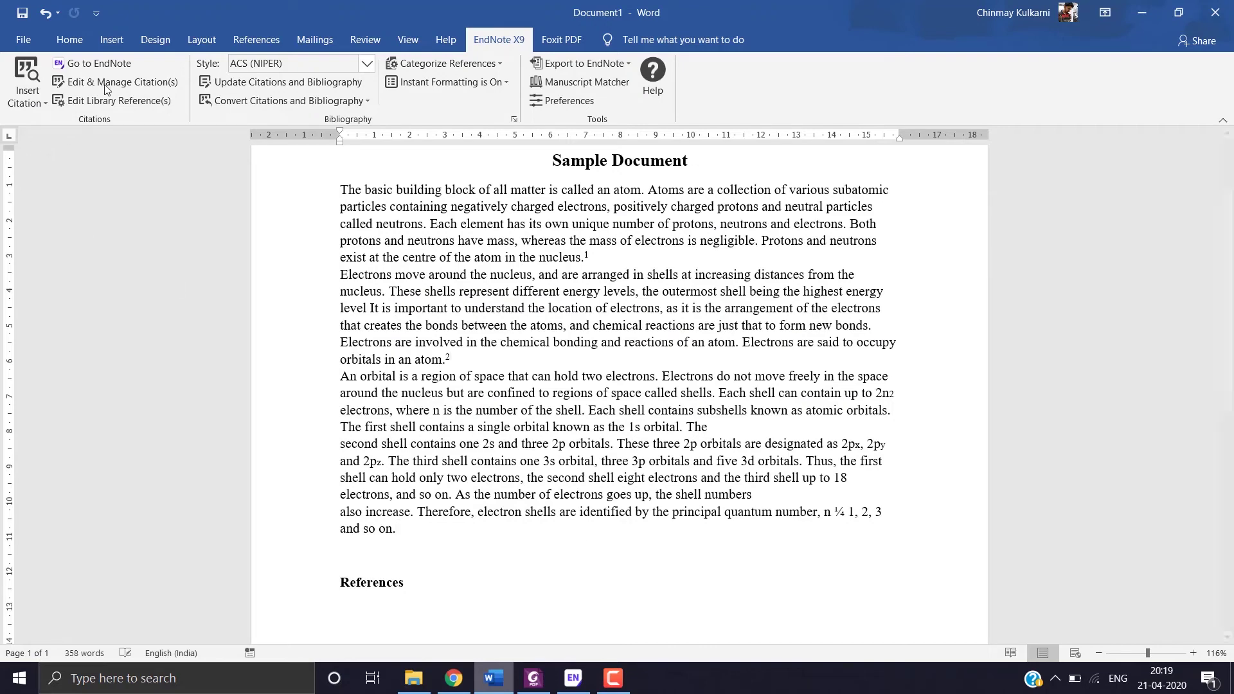
Cite the 1999 chiral perfluoroalkyl and 2002 cycloaddition references as 3 and 4 after 'and so on.'
left_click(121, 64)
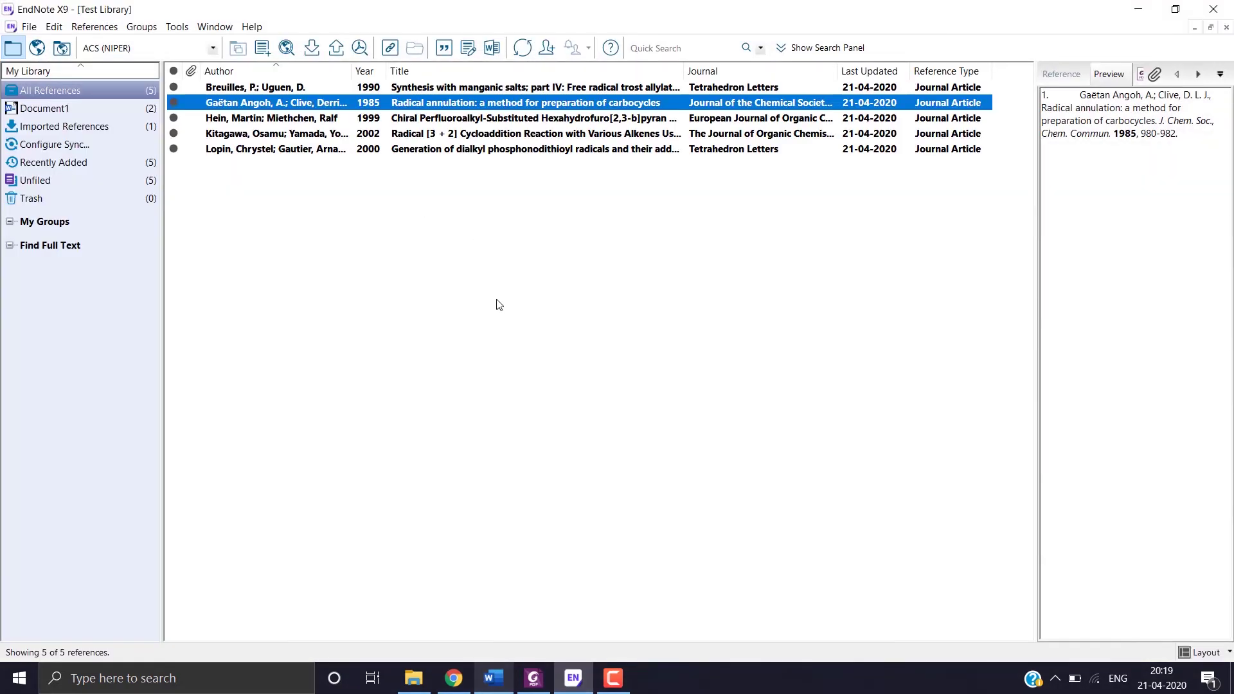
left_click(433, 120)
left_click(1157, 10)
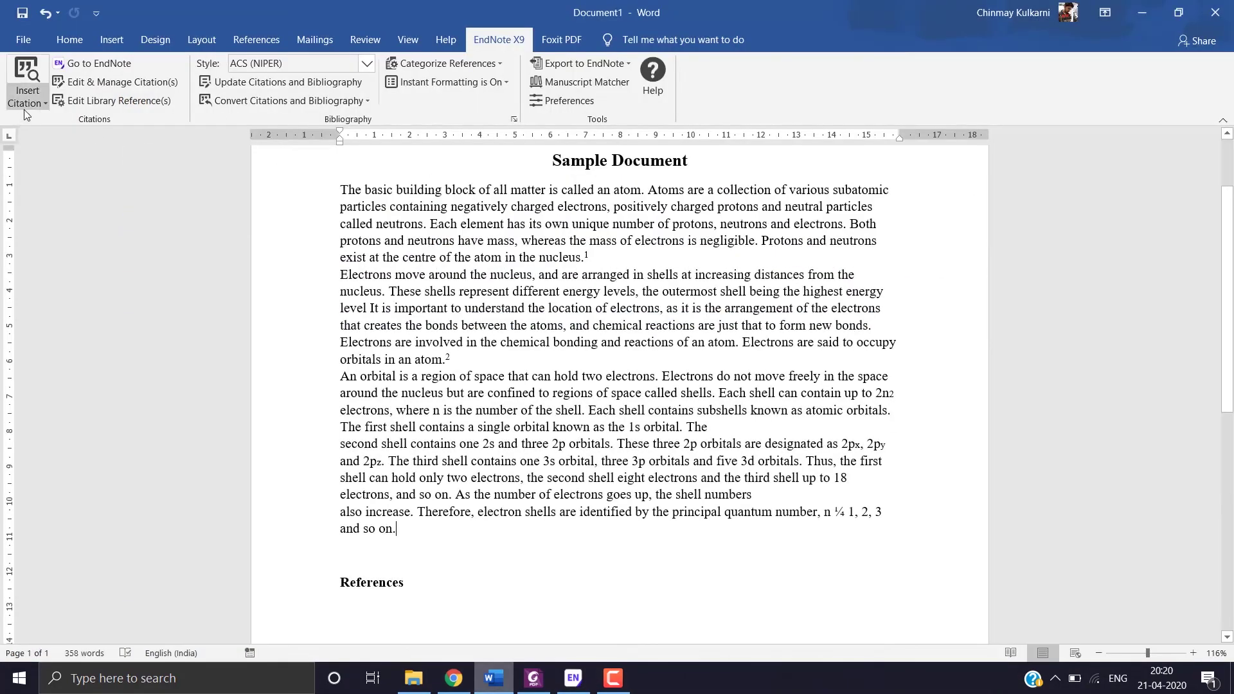
left_click(27, 97)
left_click(60, 138)
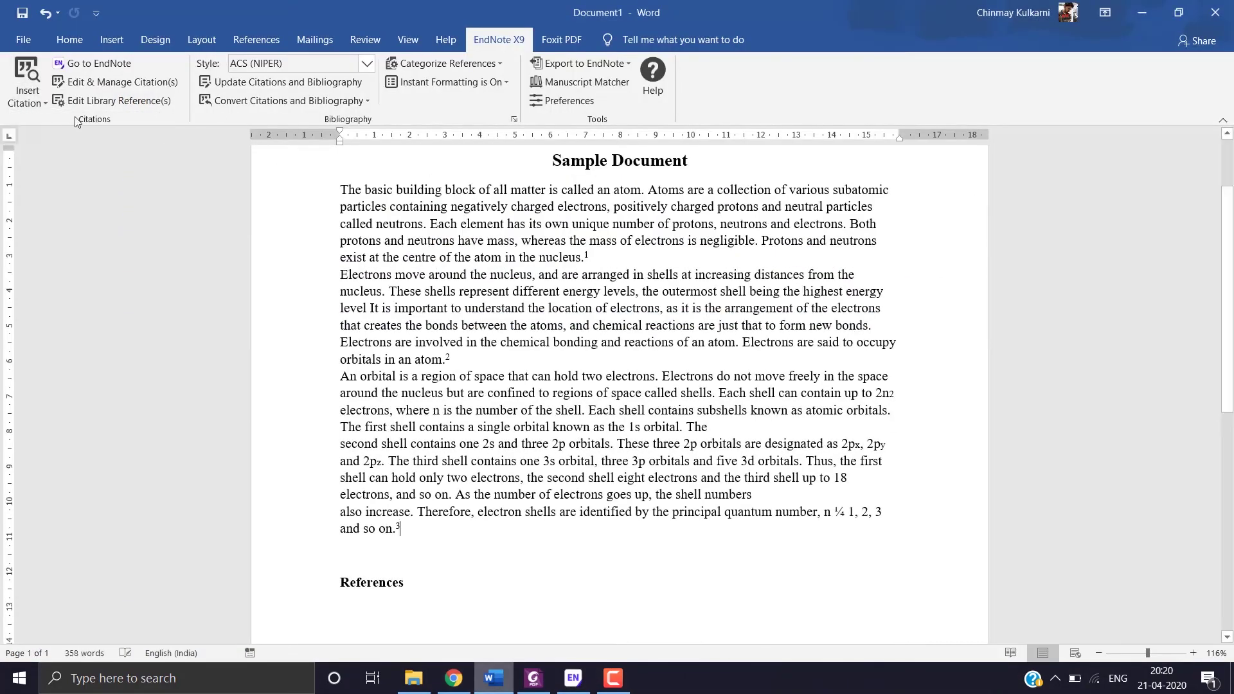
left_click(92, 68)
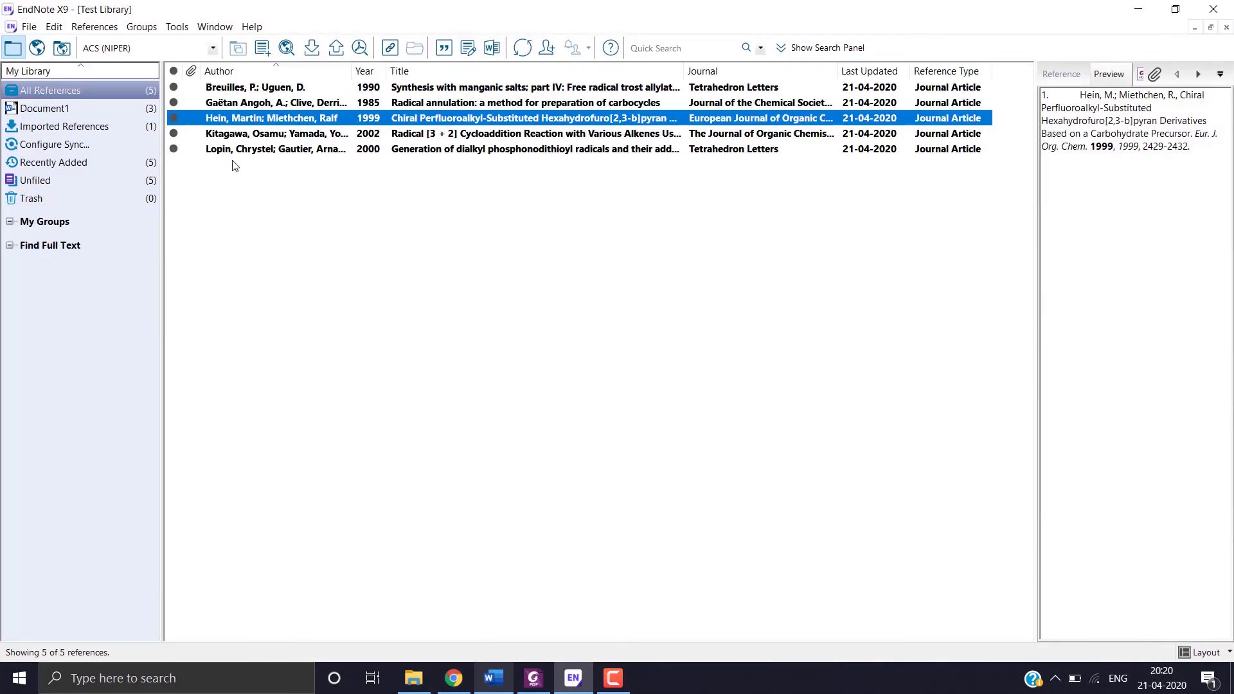
left_click(1147, 15)
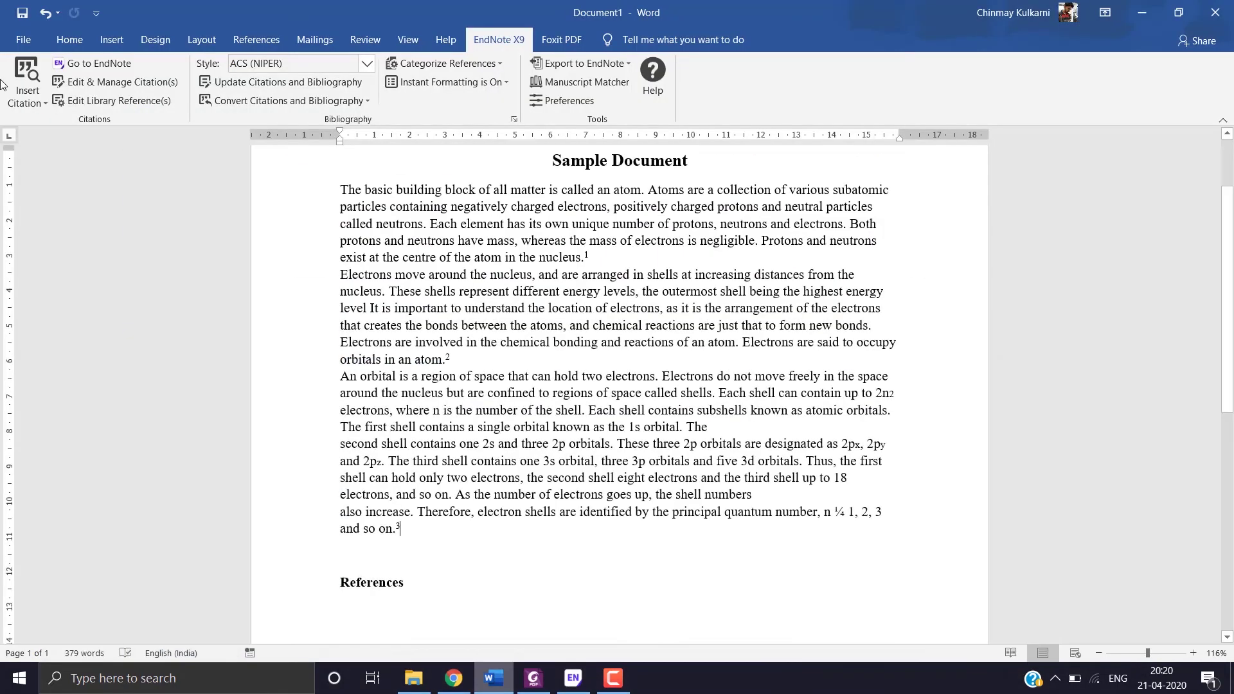
left_click(22, 106)
left_click(52, 145)
Add the 2000 dialkyl phosphonodithioyl reference as citation 5, completing the five-entry reference list
left_click(1142, 13)
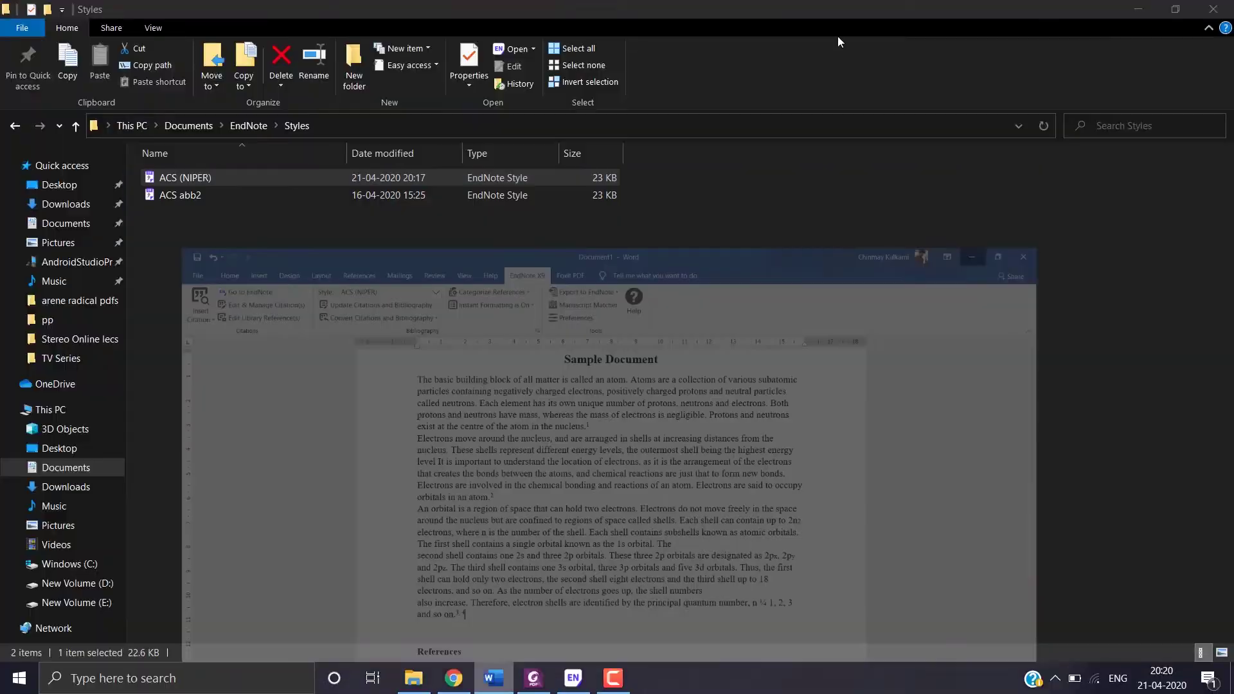
left_click(573, 678)
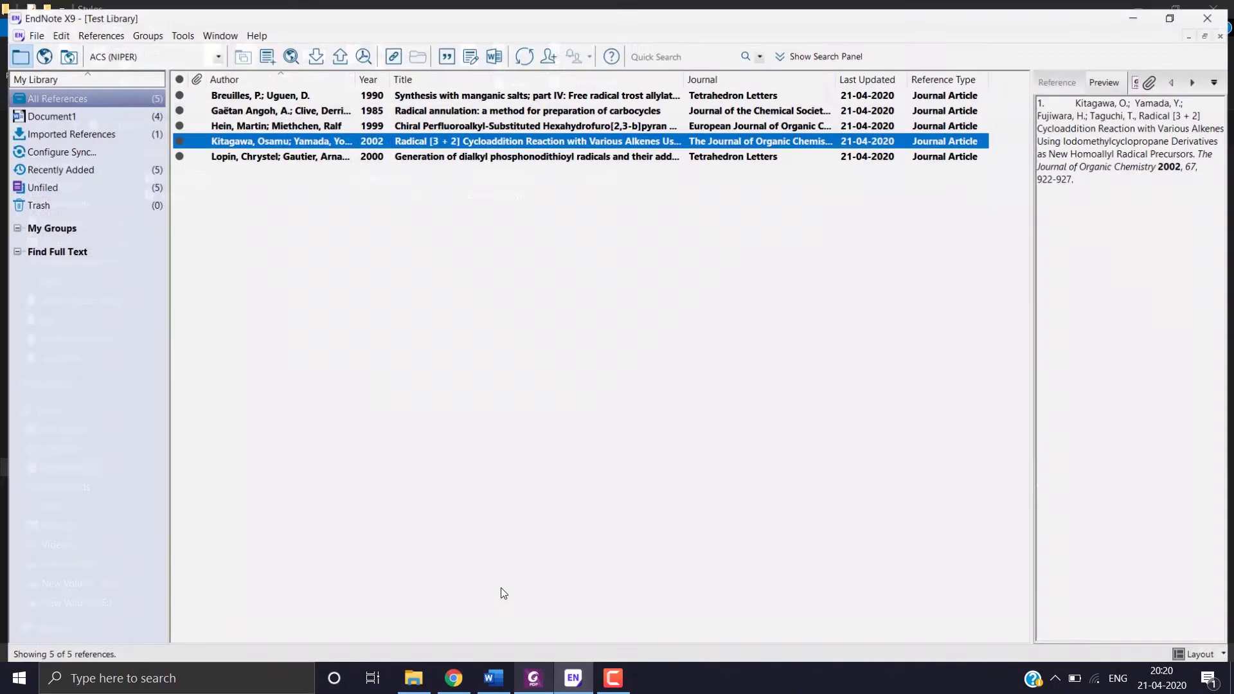
left_click(324, 152)
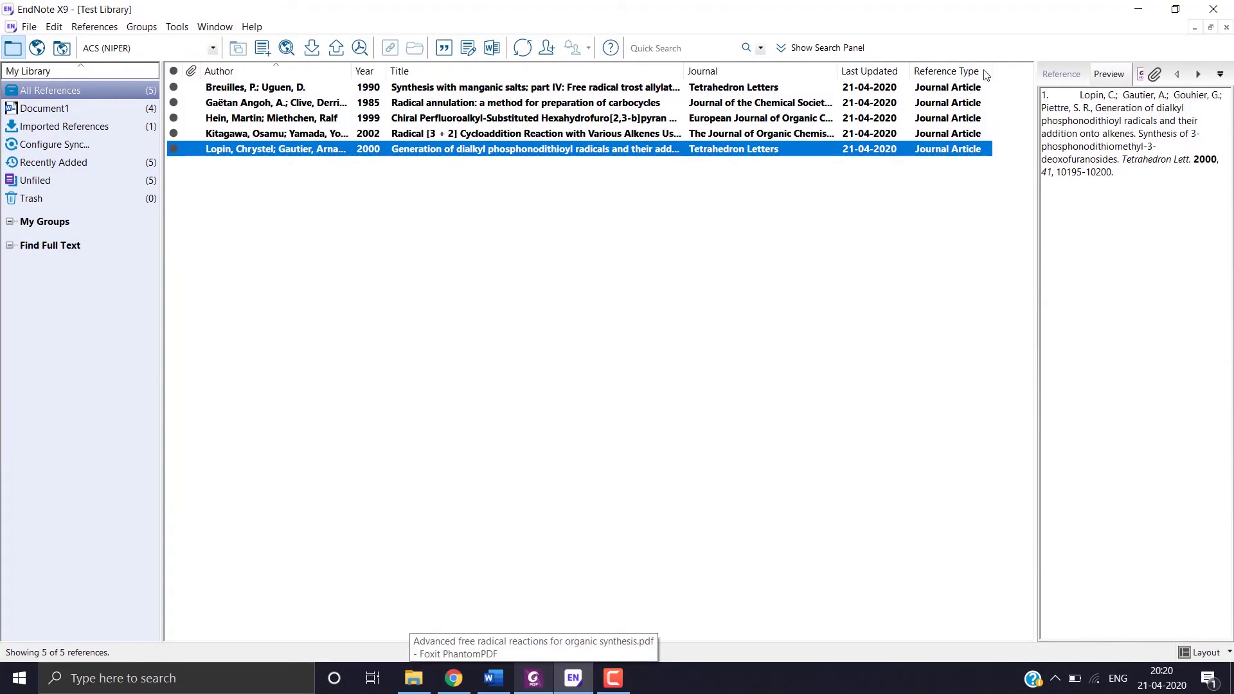
left_click(1138, 9)
left_click(26, 103)
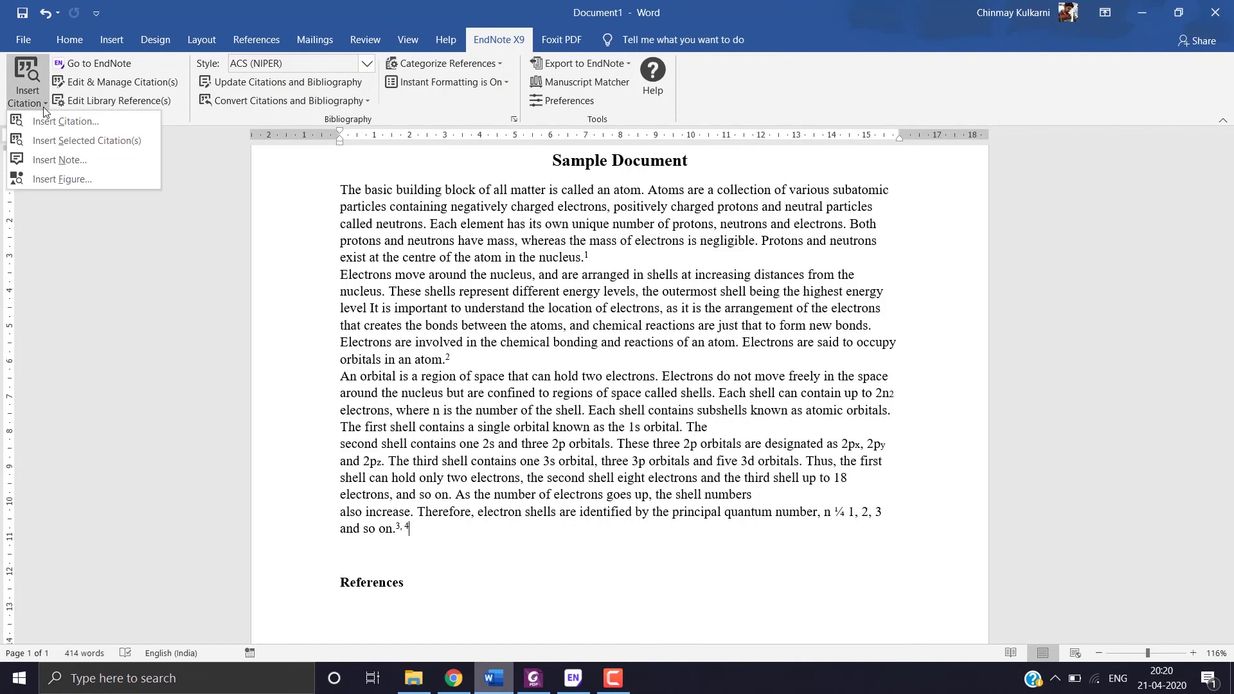
left_click(59, 142)
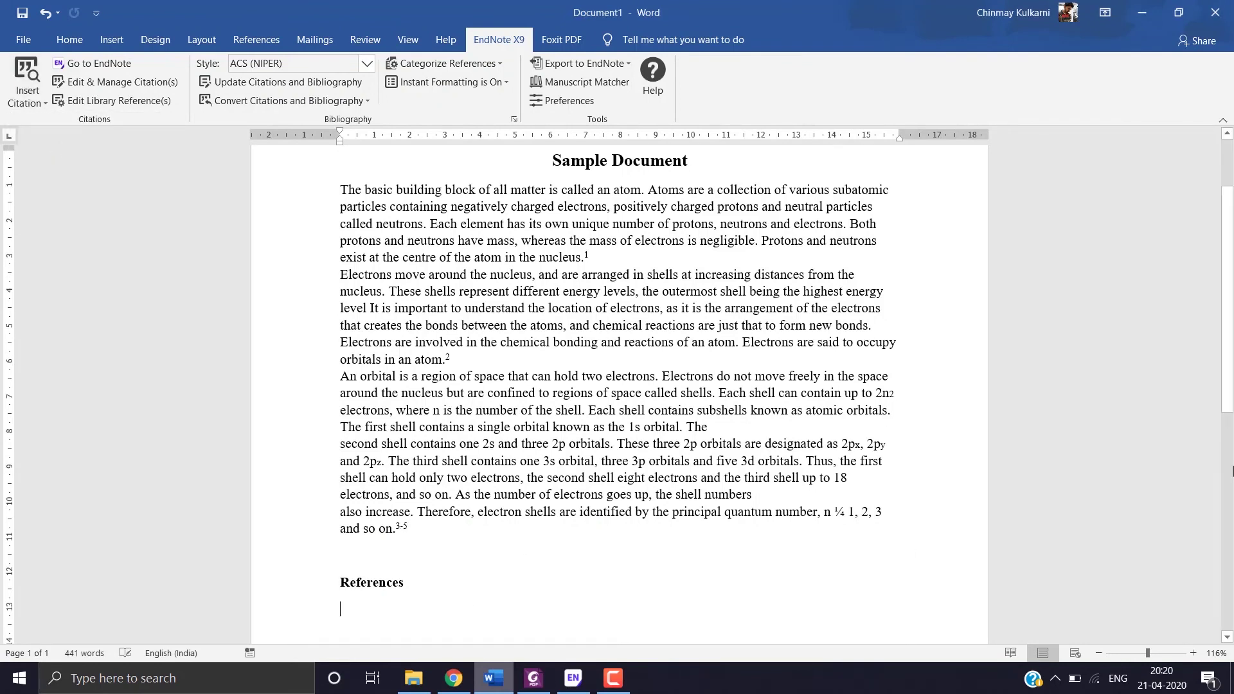
scroll(570, 579, "down", 5)
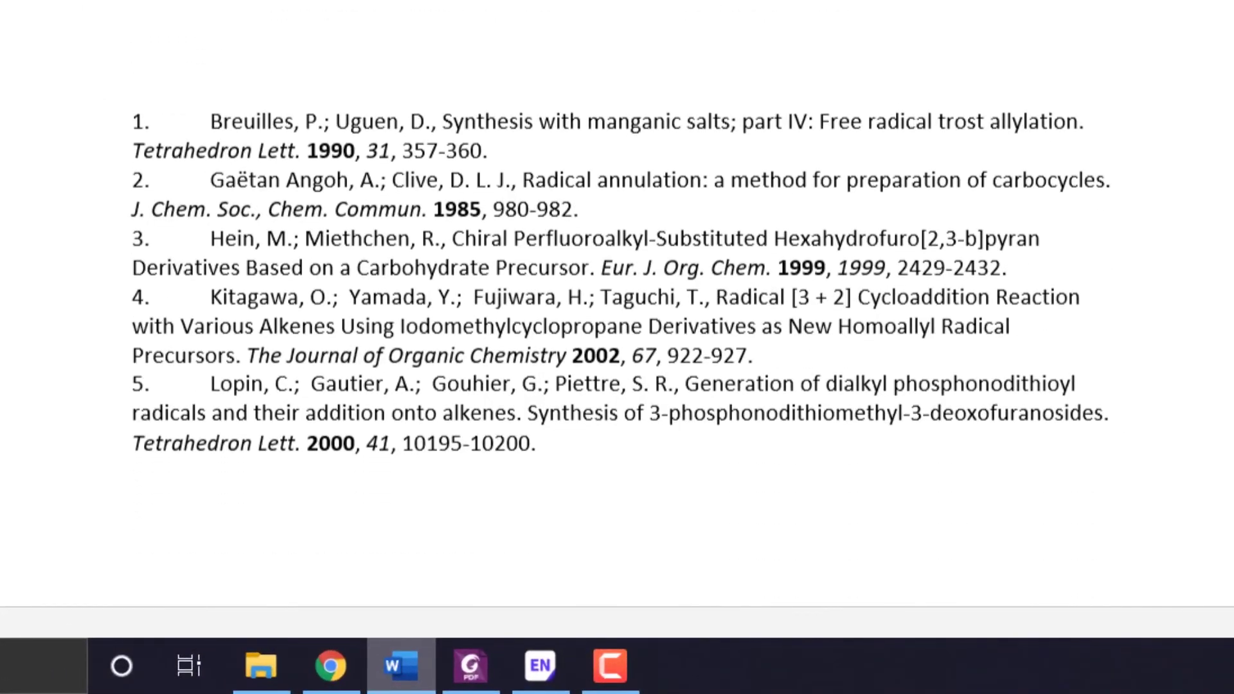
left_click(586, 521)
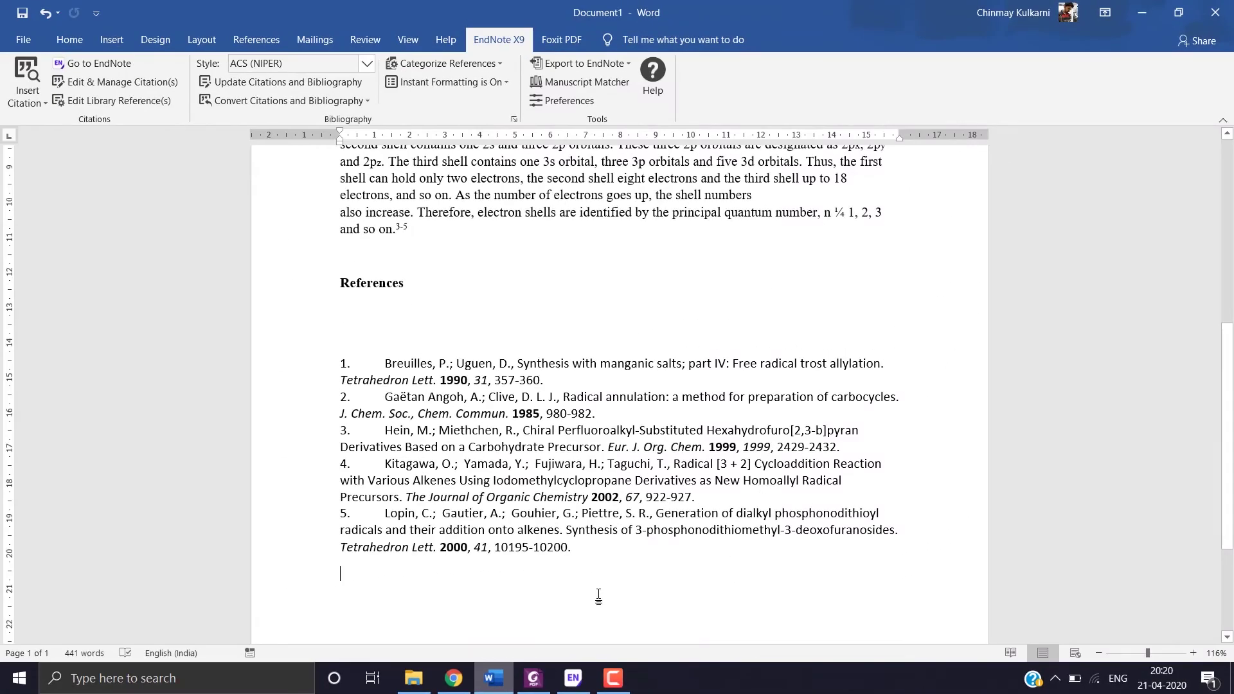